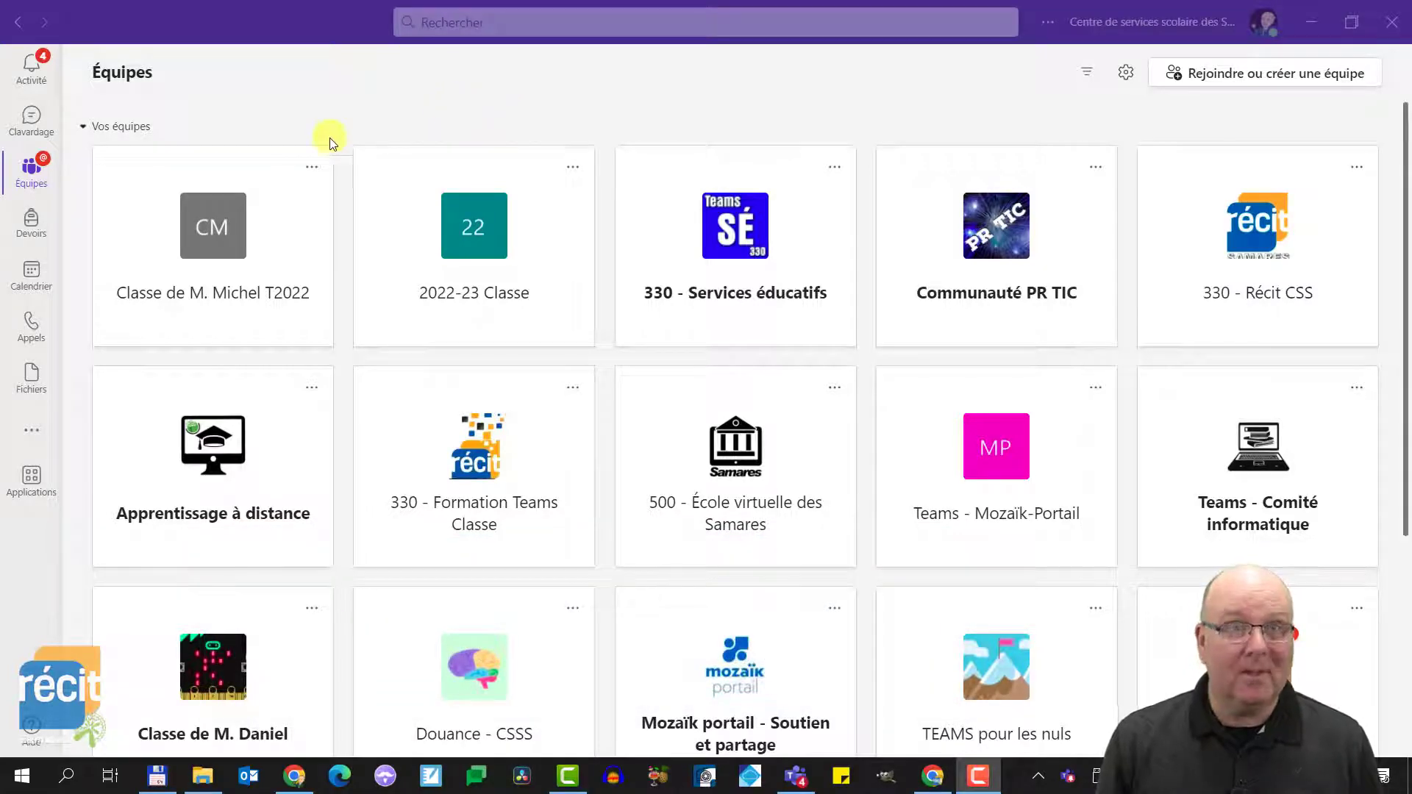
Create a new assignment of type Devoir for the class 2022-23 Classe
click(456, 236)
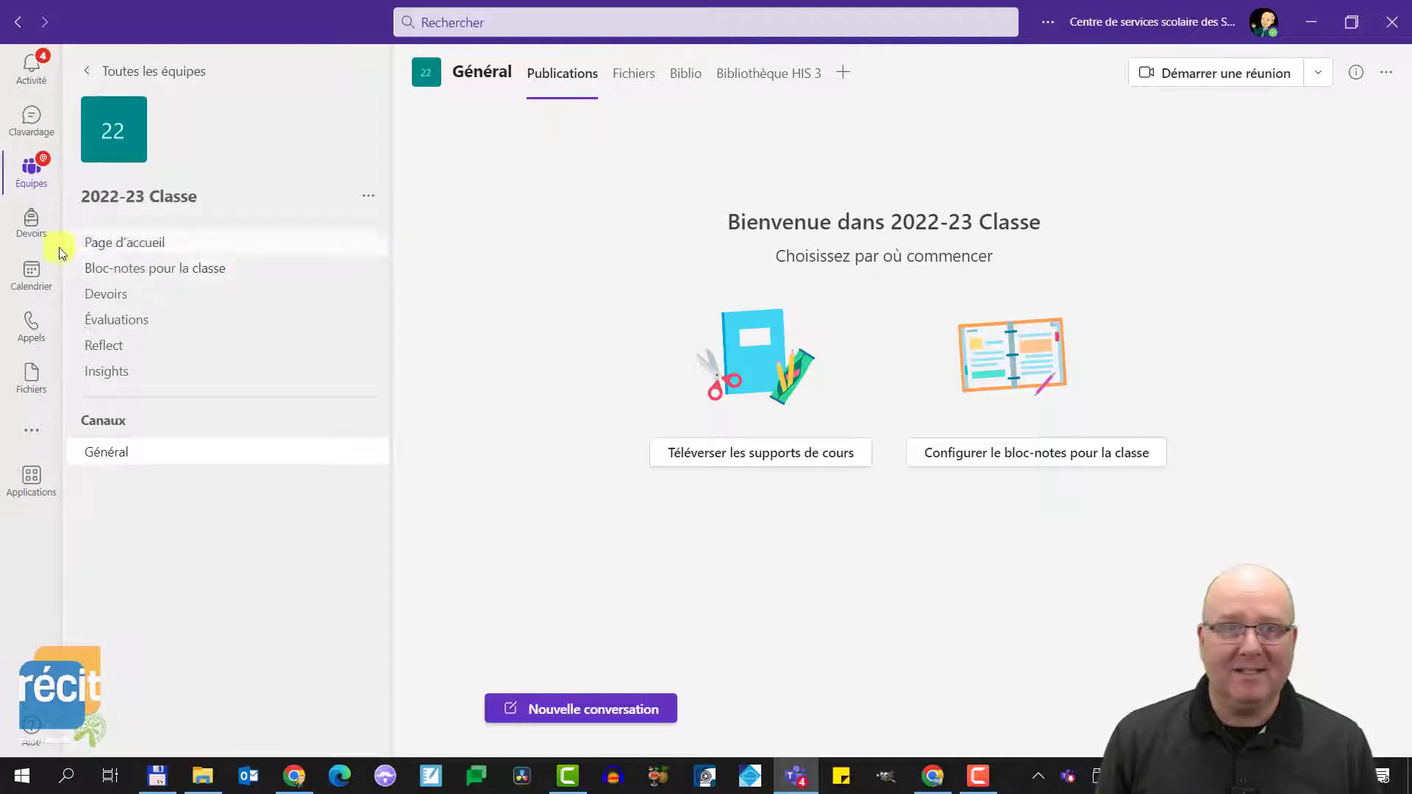
click(33, 222)
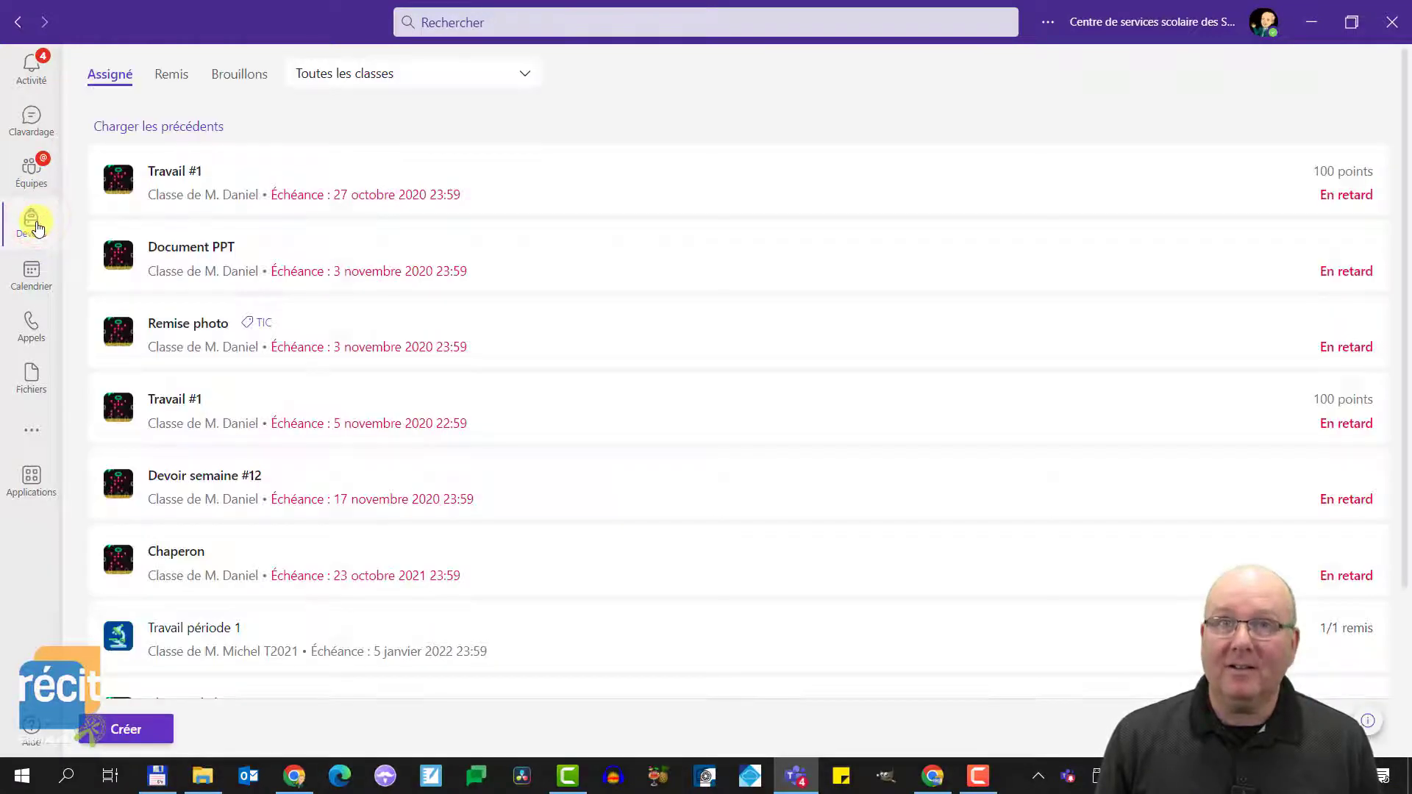
click(125, 730)
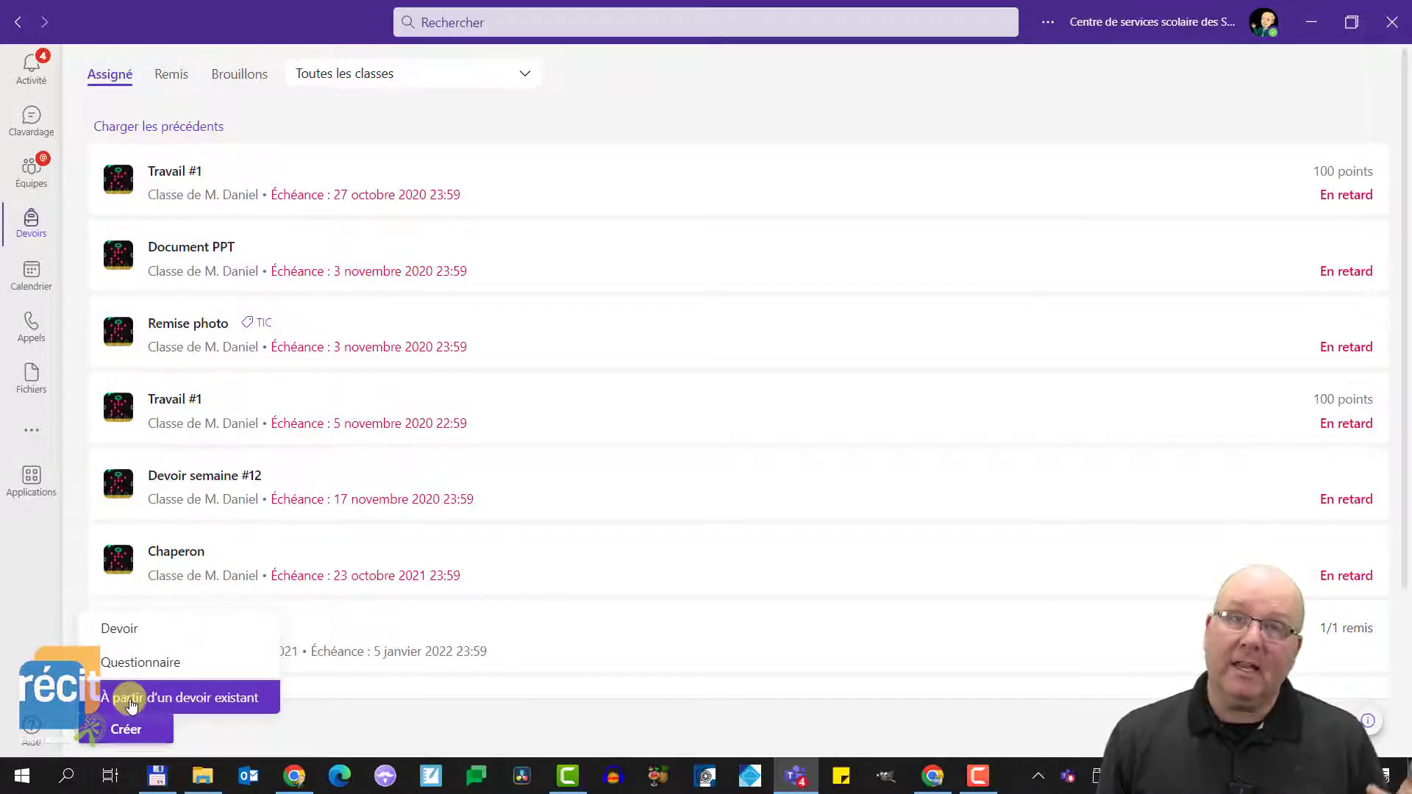
click(135, 631)
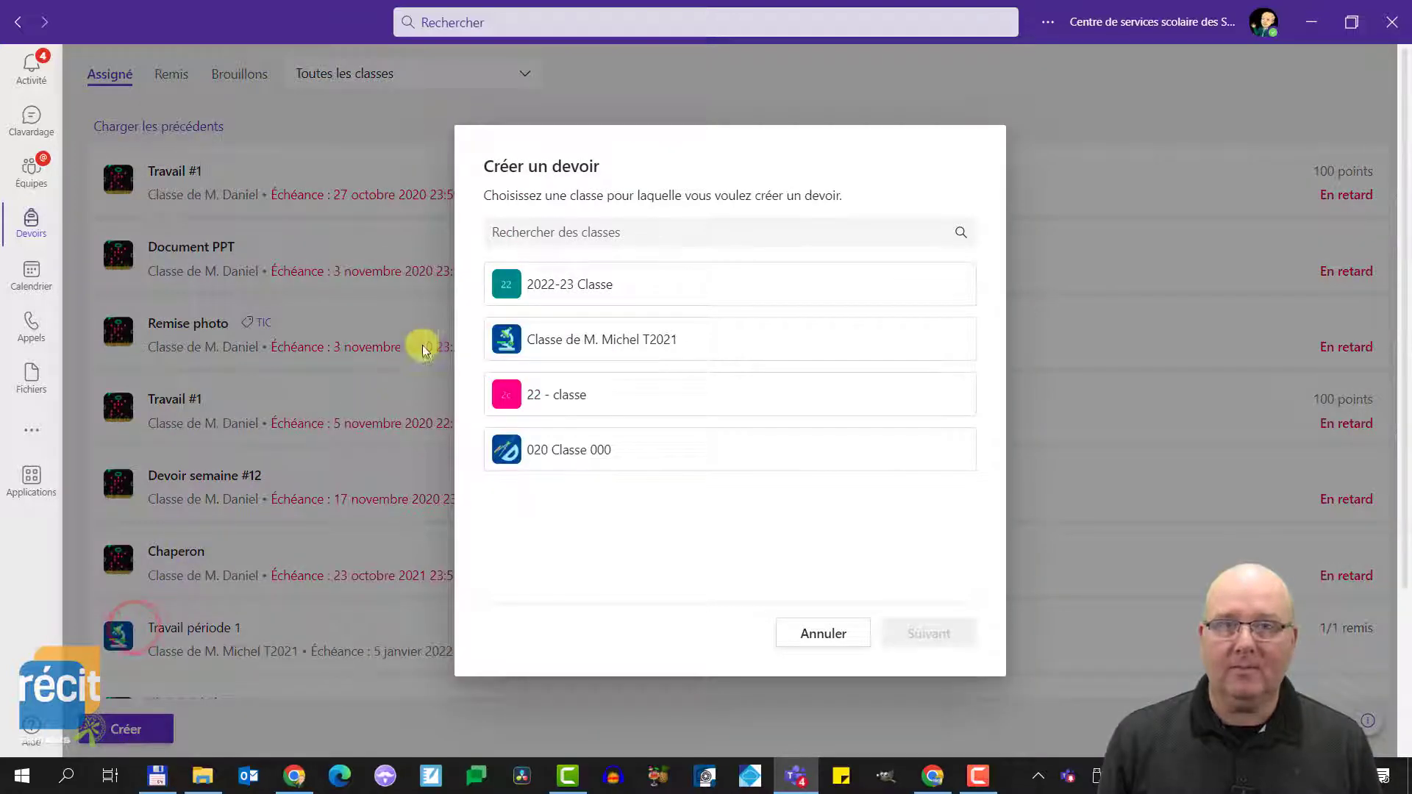
click(531, 294)
click(919, 630)
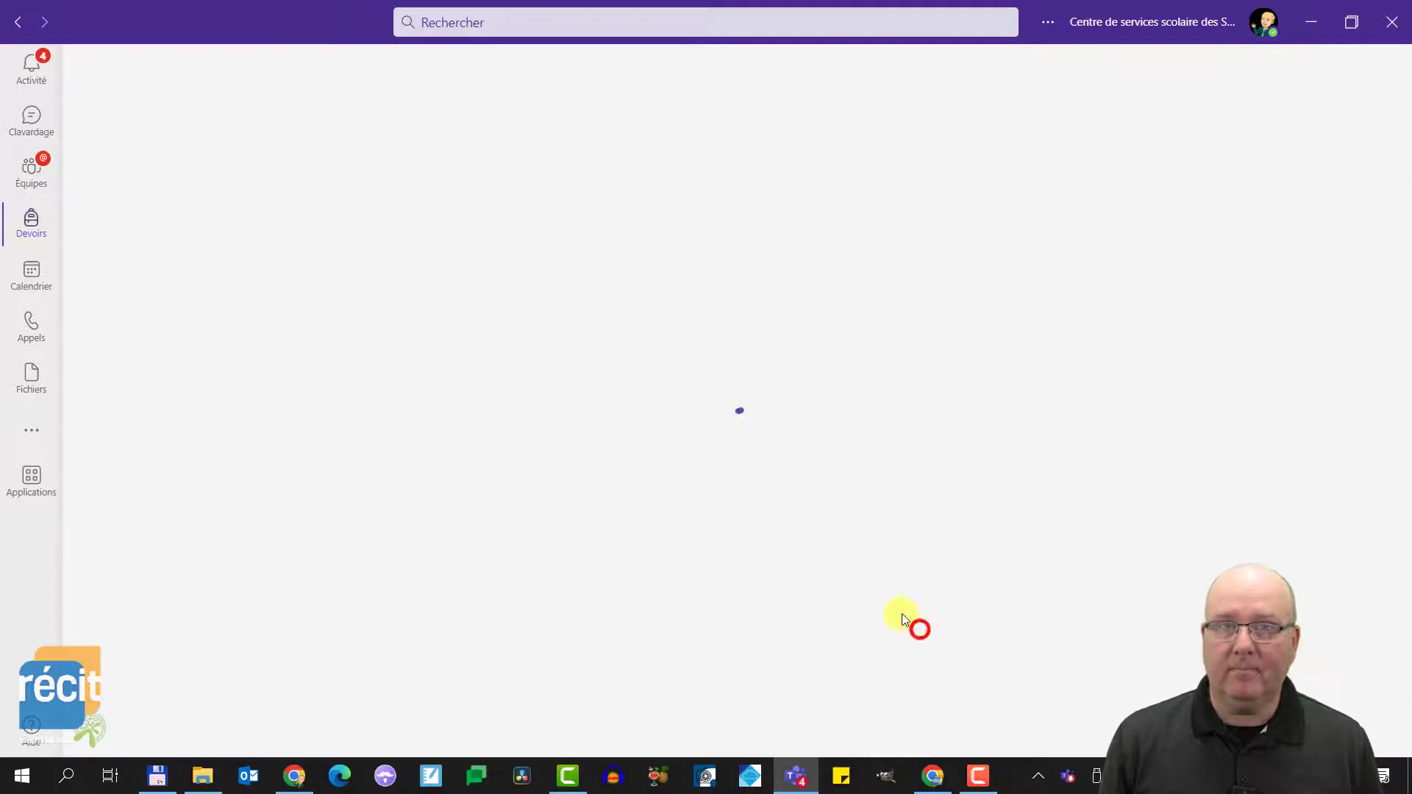
Title the assignment "Exercice de lecture #1"
click(195, 160)
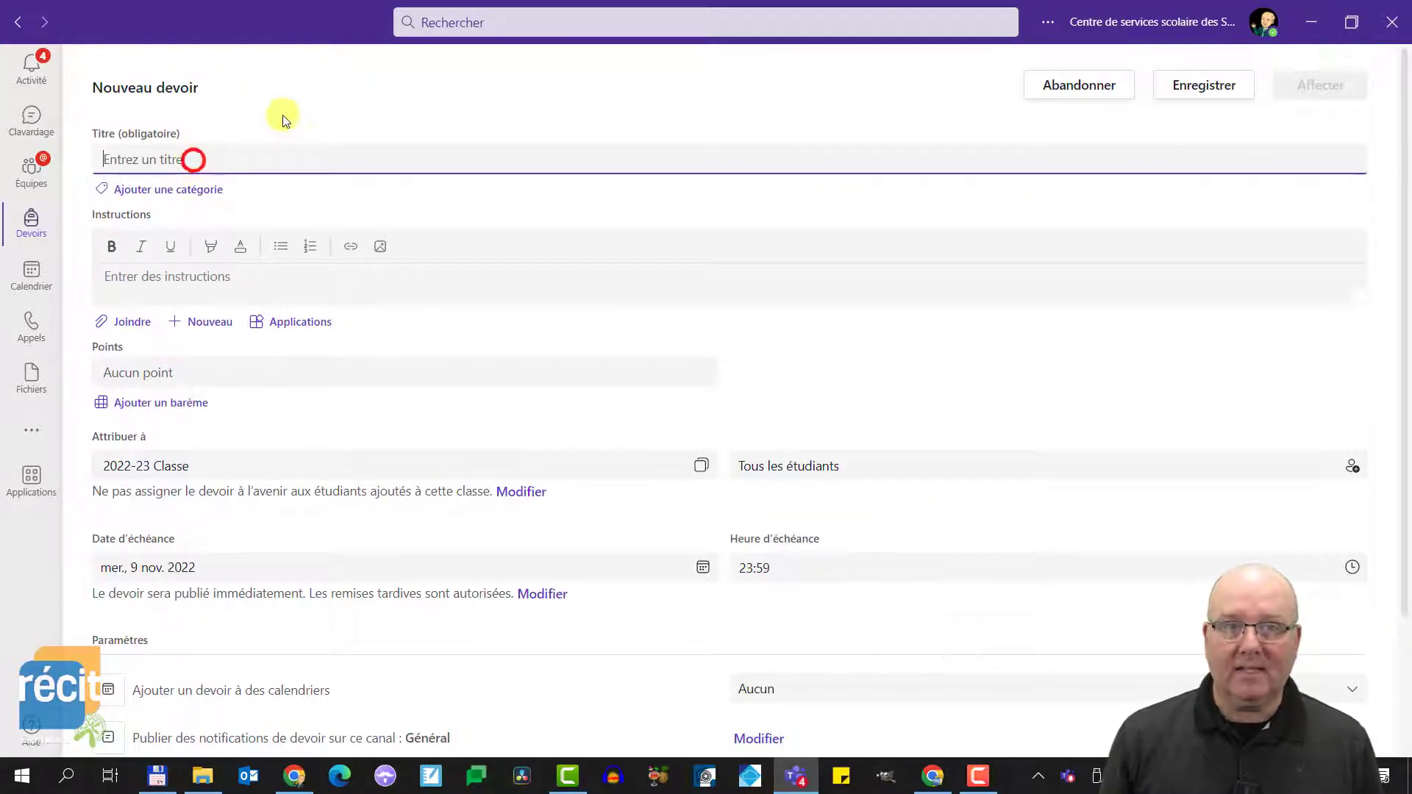
text(ex)
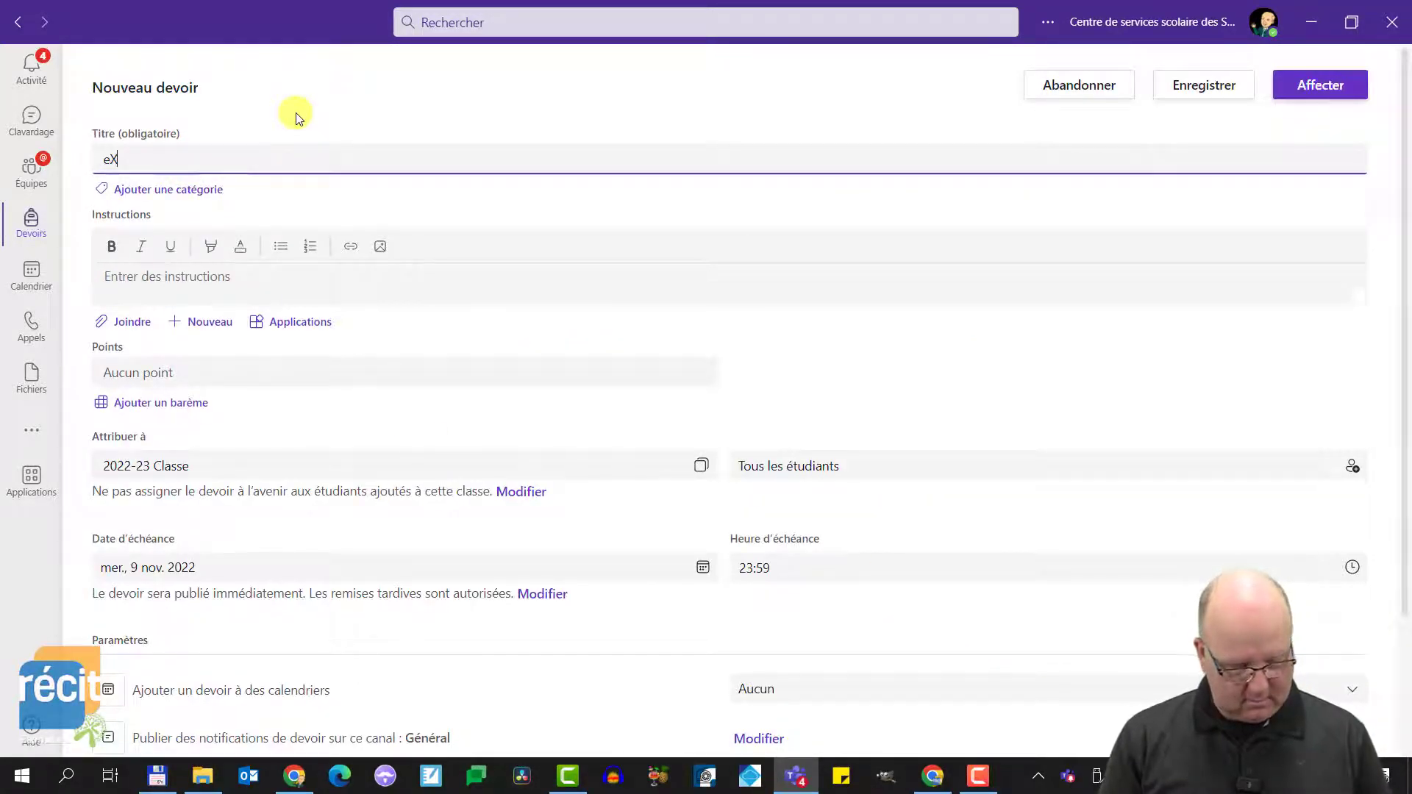
key(BackSpace)
key(BackSpace)
text(Exerc)
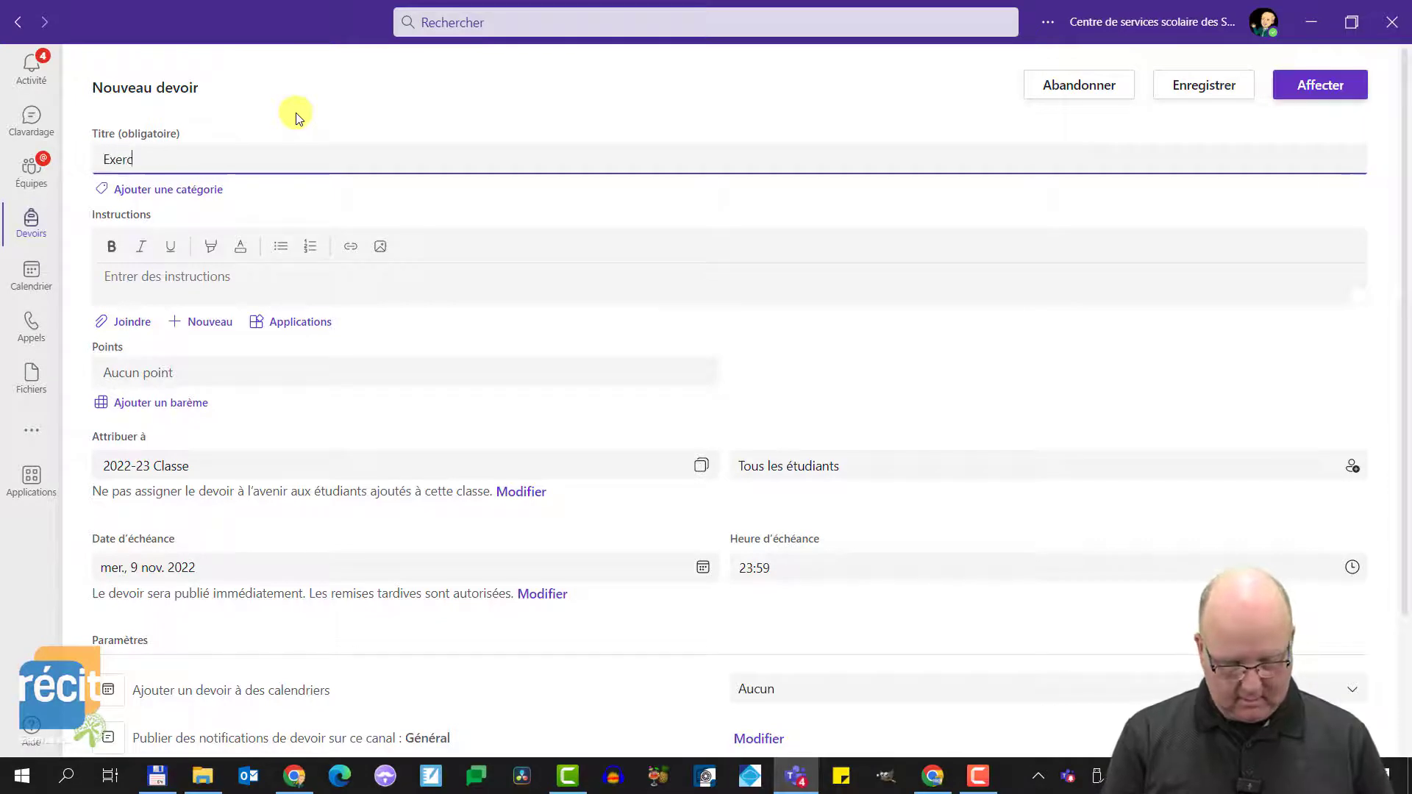
text(ice de lecture)
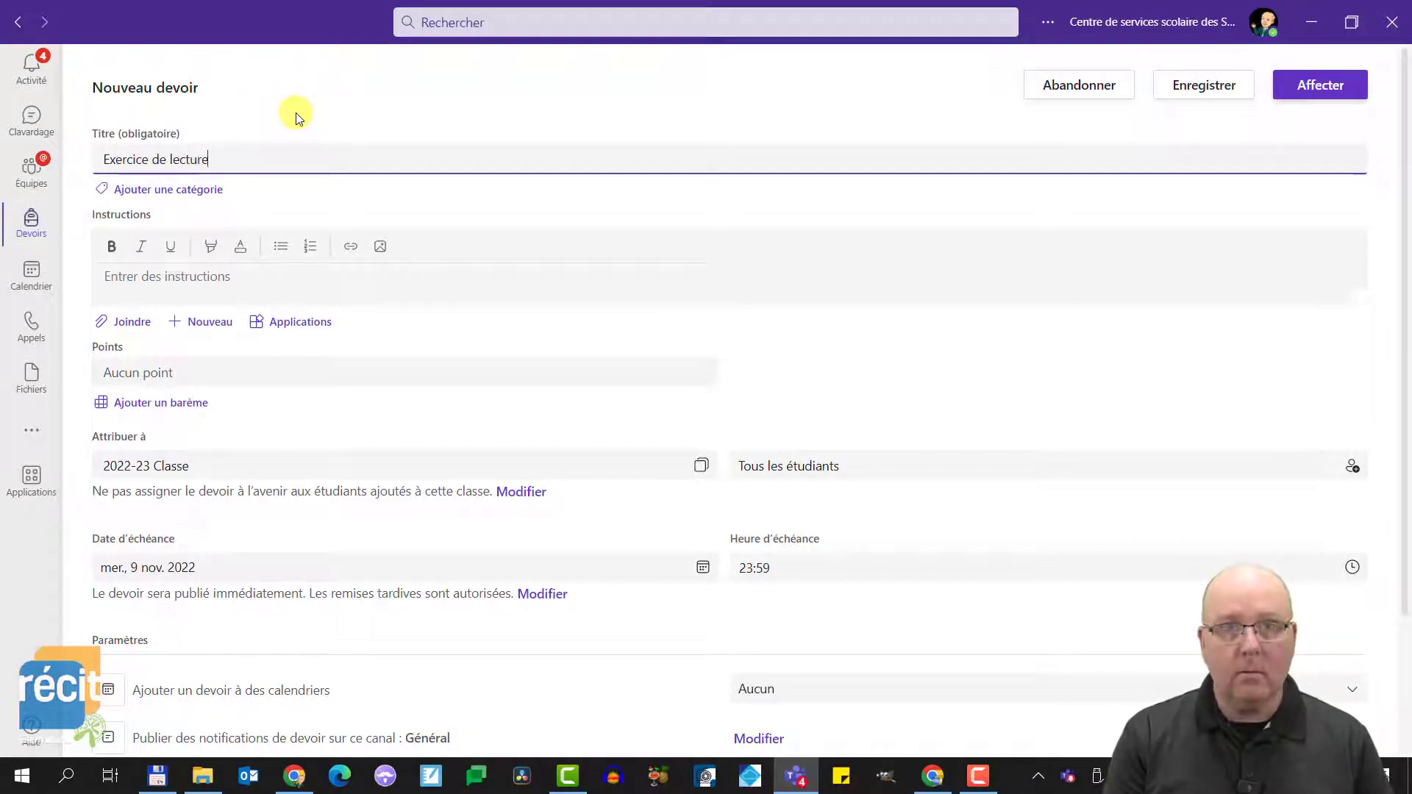
text( #1)
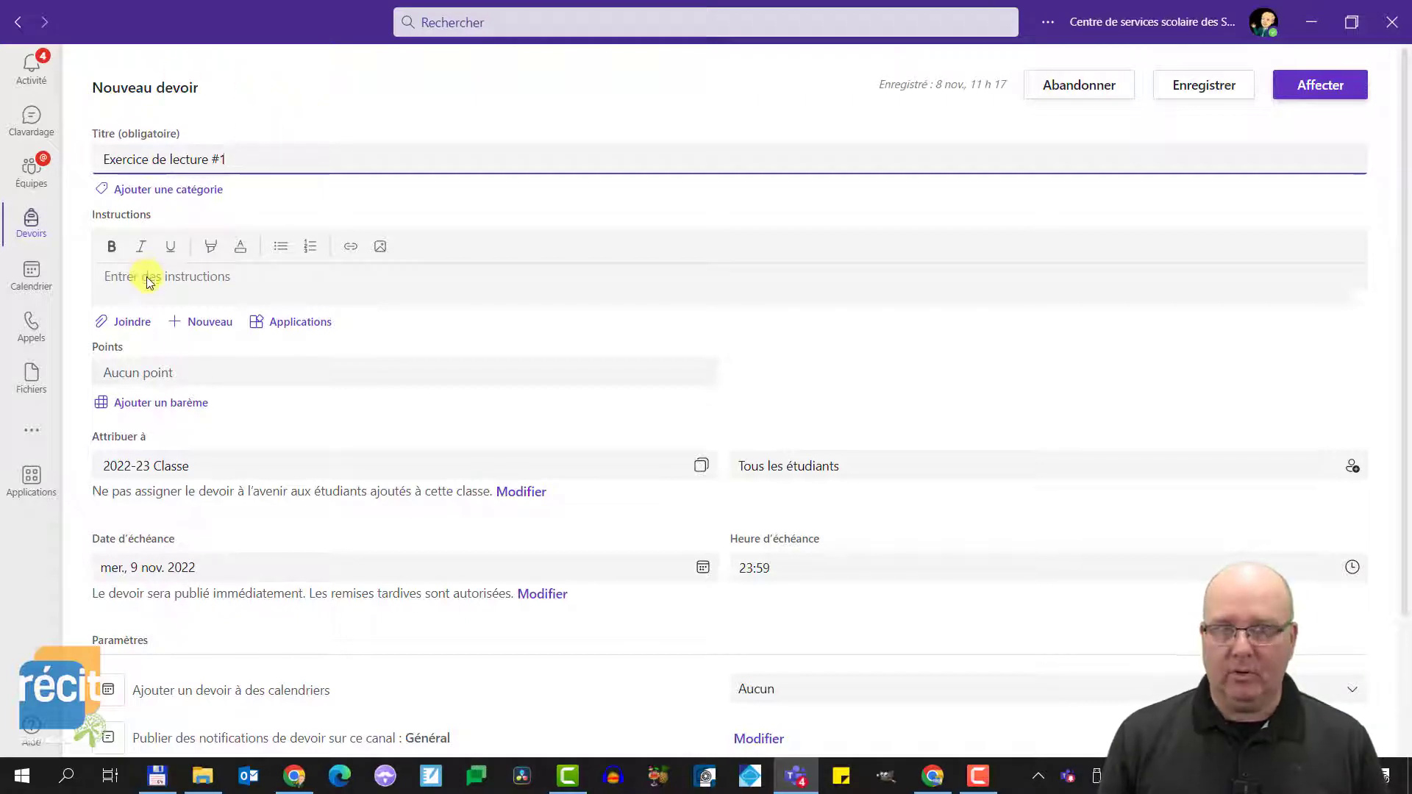
Attach a Progression de la lecture activity to the assignment and start its setup
click(144, 330)
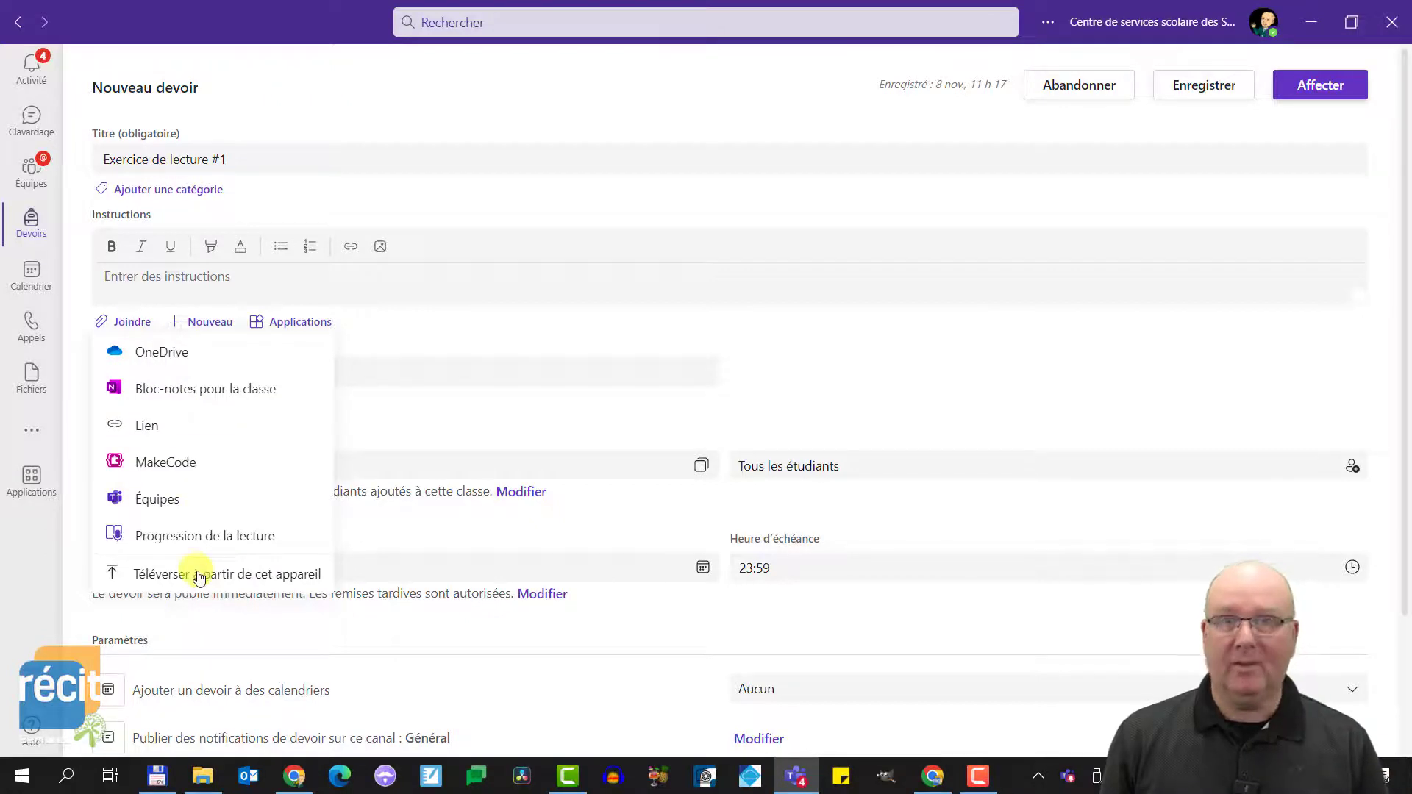
click(199, 535)
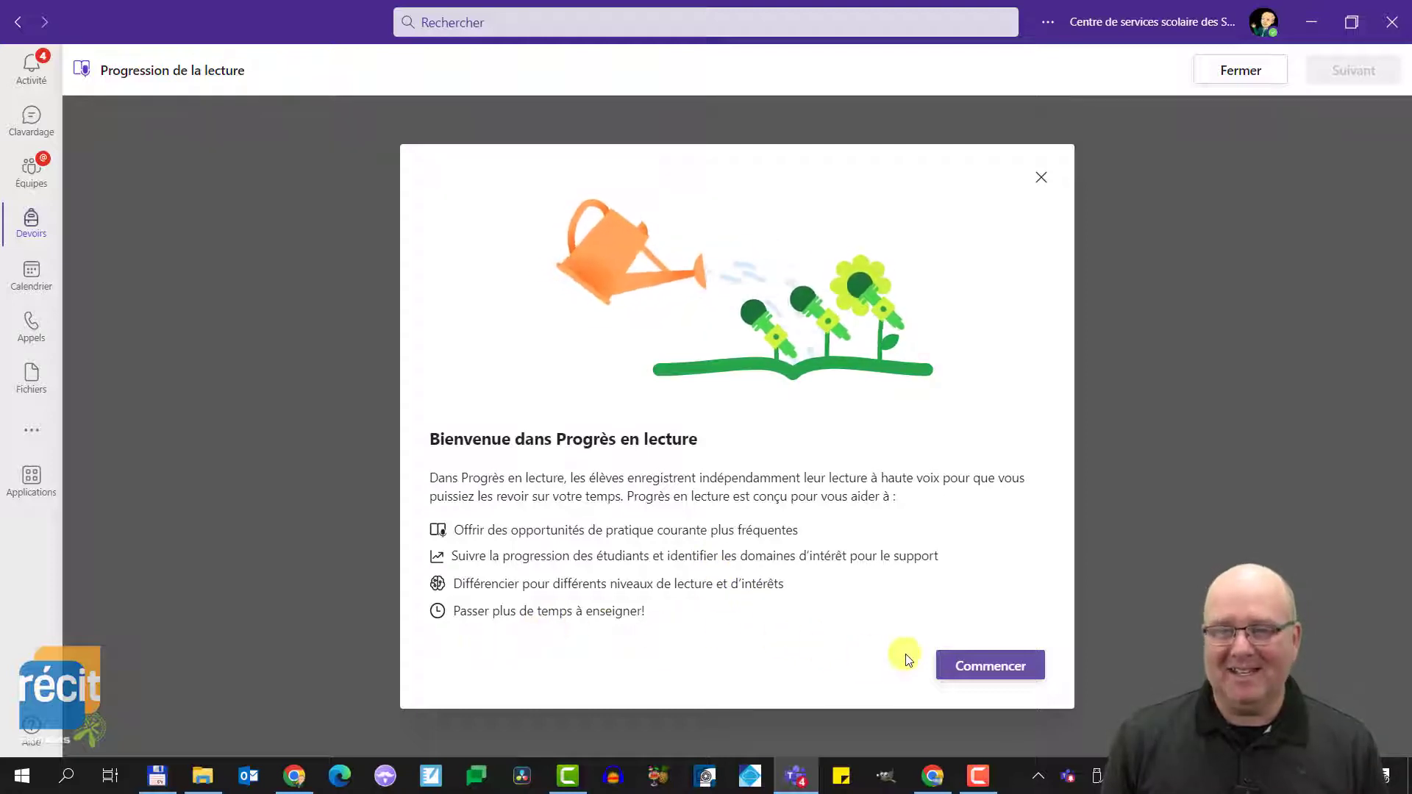
click(970, 665)
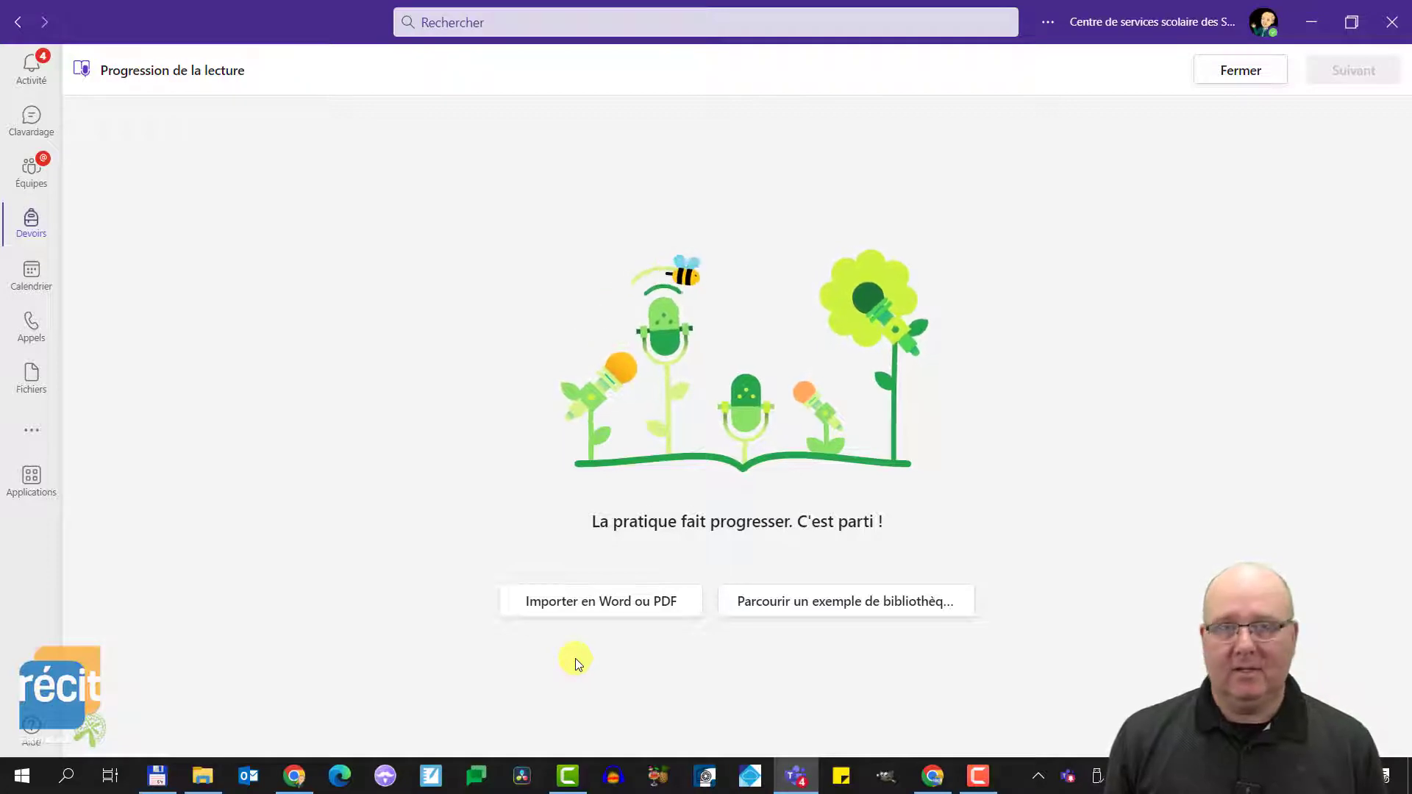
Import the Word document "80 jours (extrait lecture 1).docx" from OneDrive as the reading passage
click(600, 603)
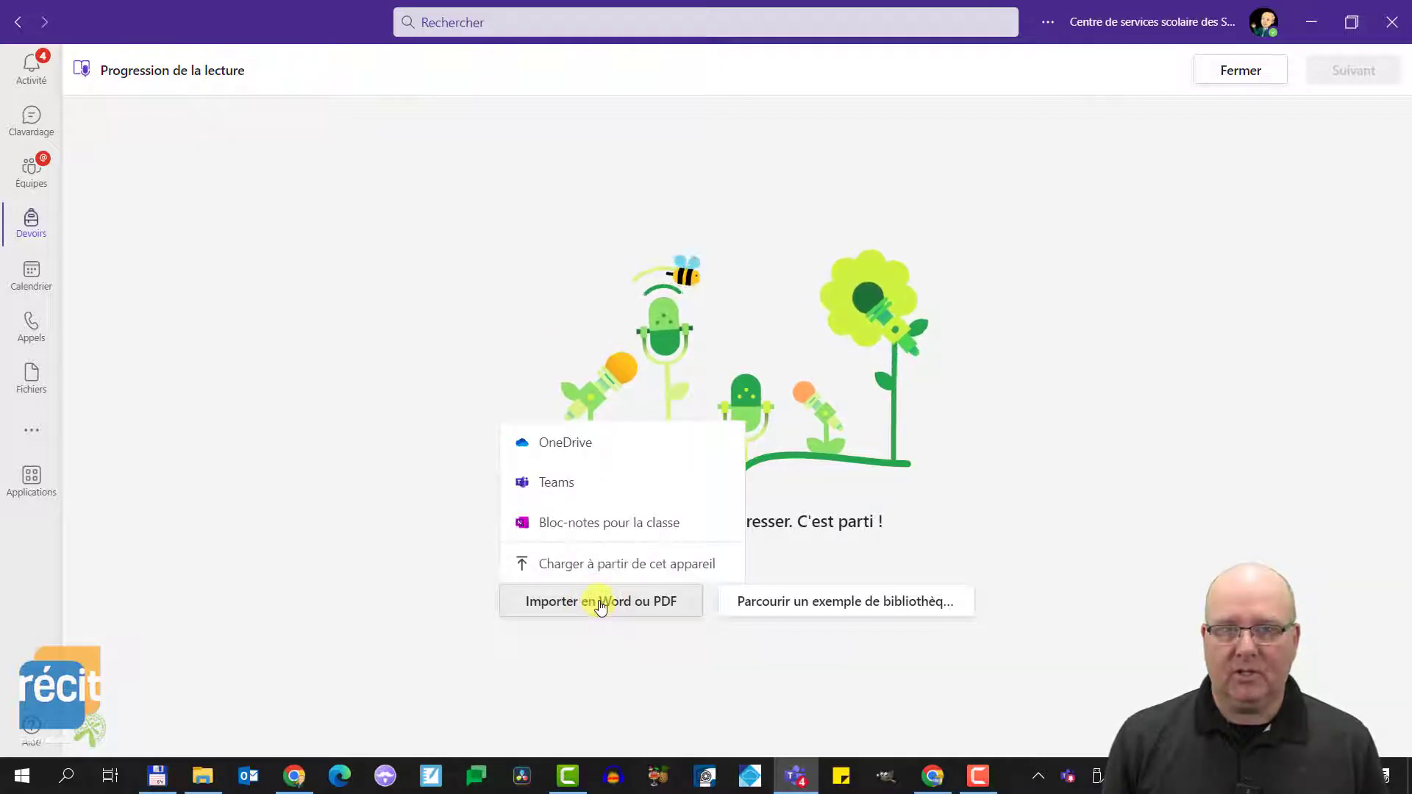
click(570, 439)
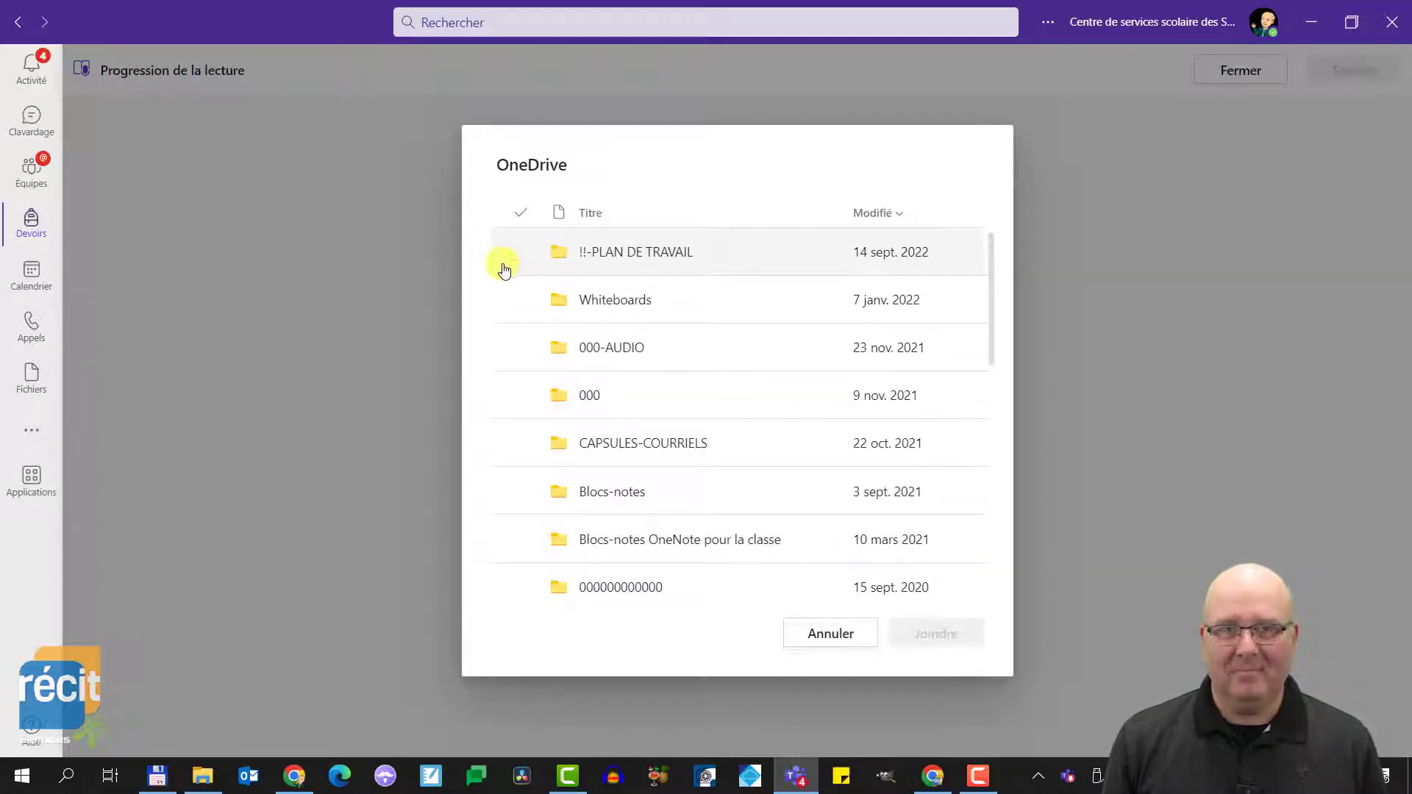
scroll(647, 421, down, 5)
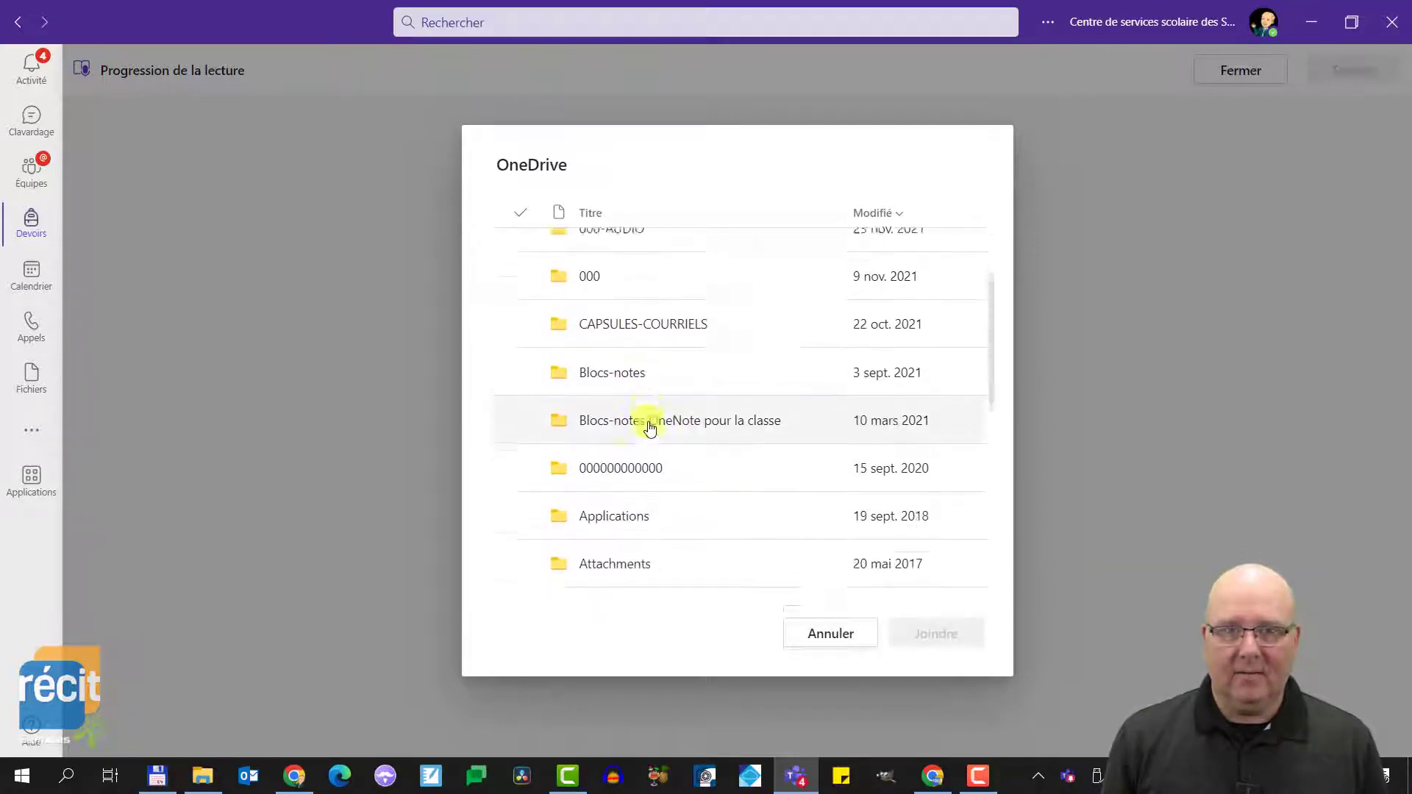
scroll(652, 430, down, 4)
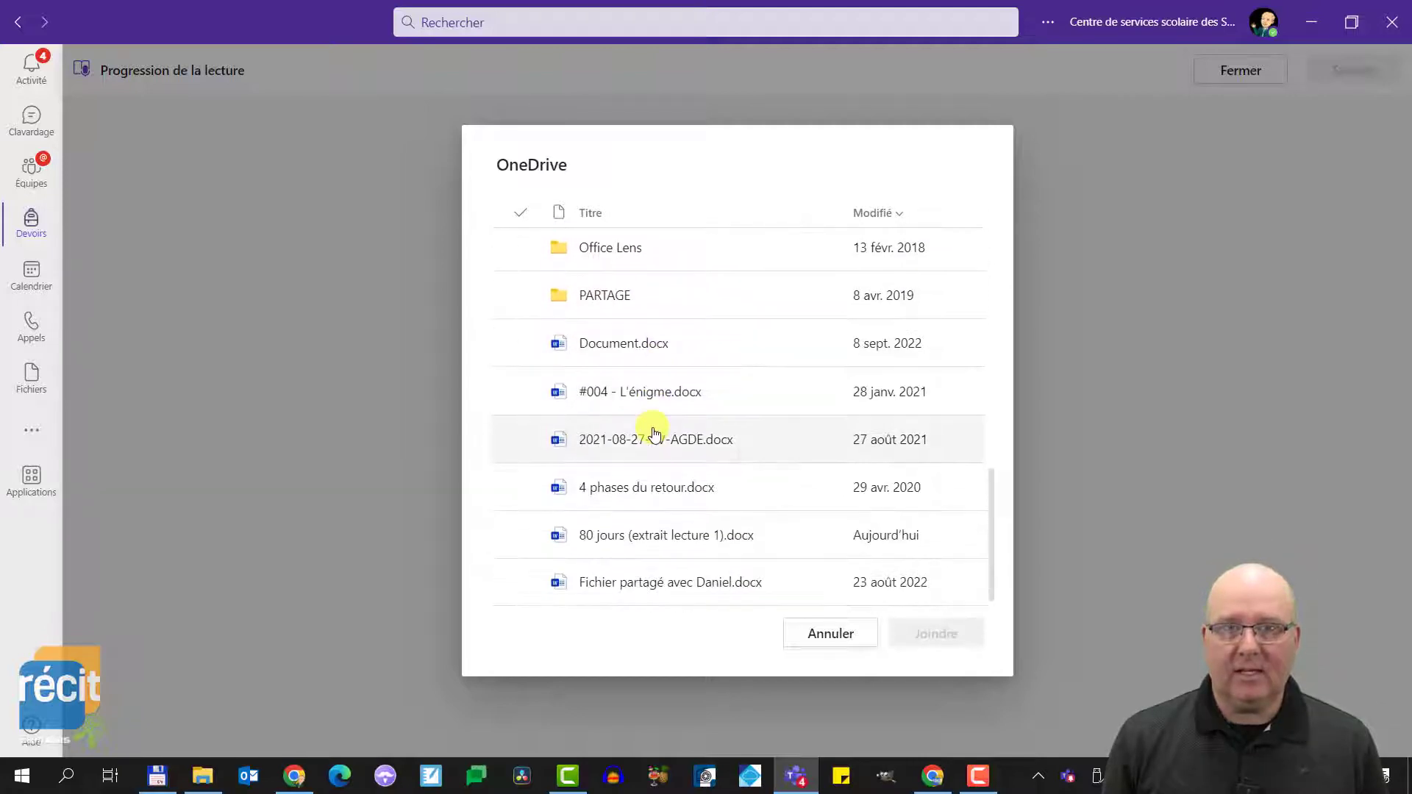
click(657, 536)
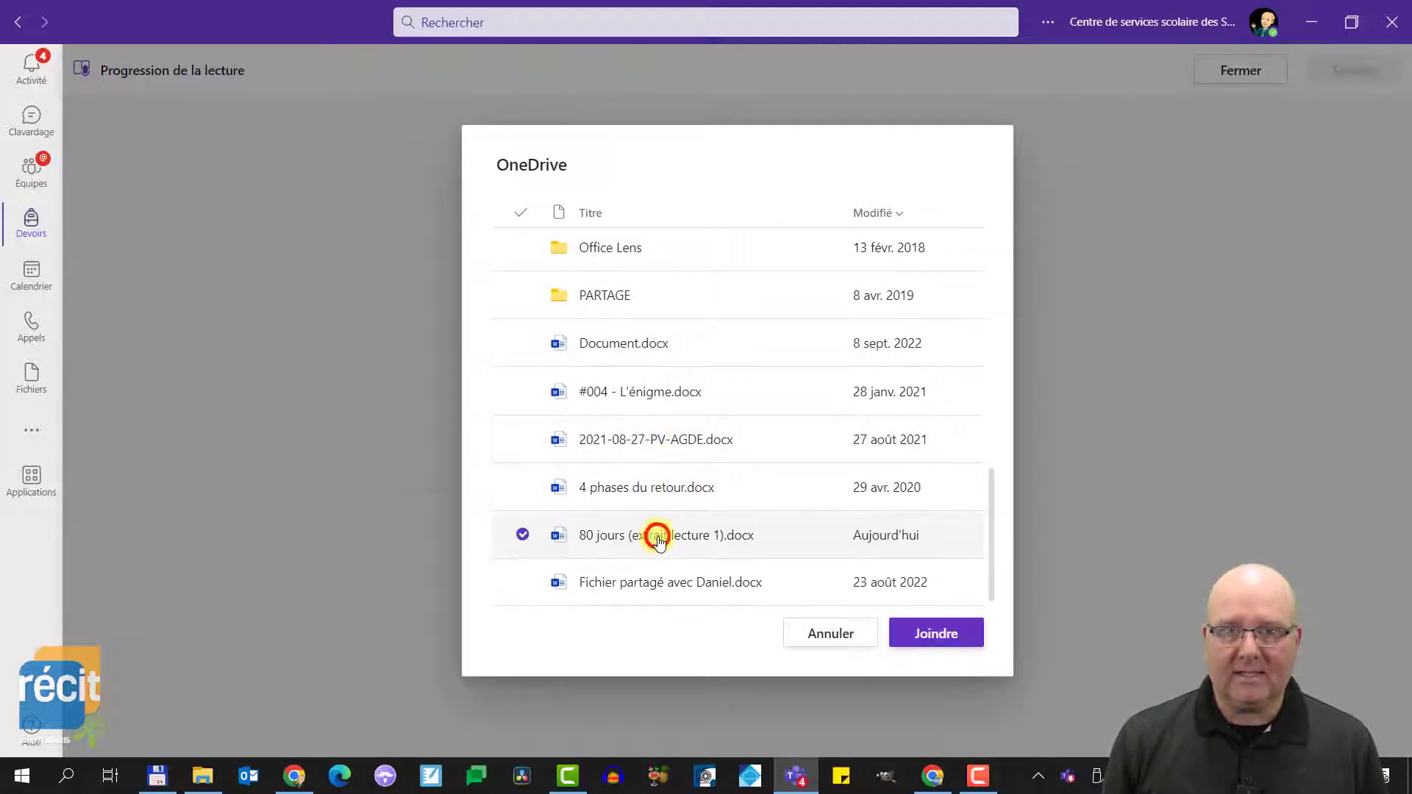
click(920, 632)
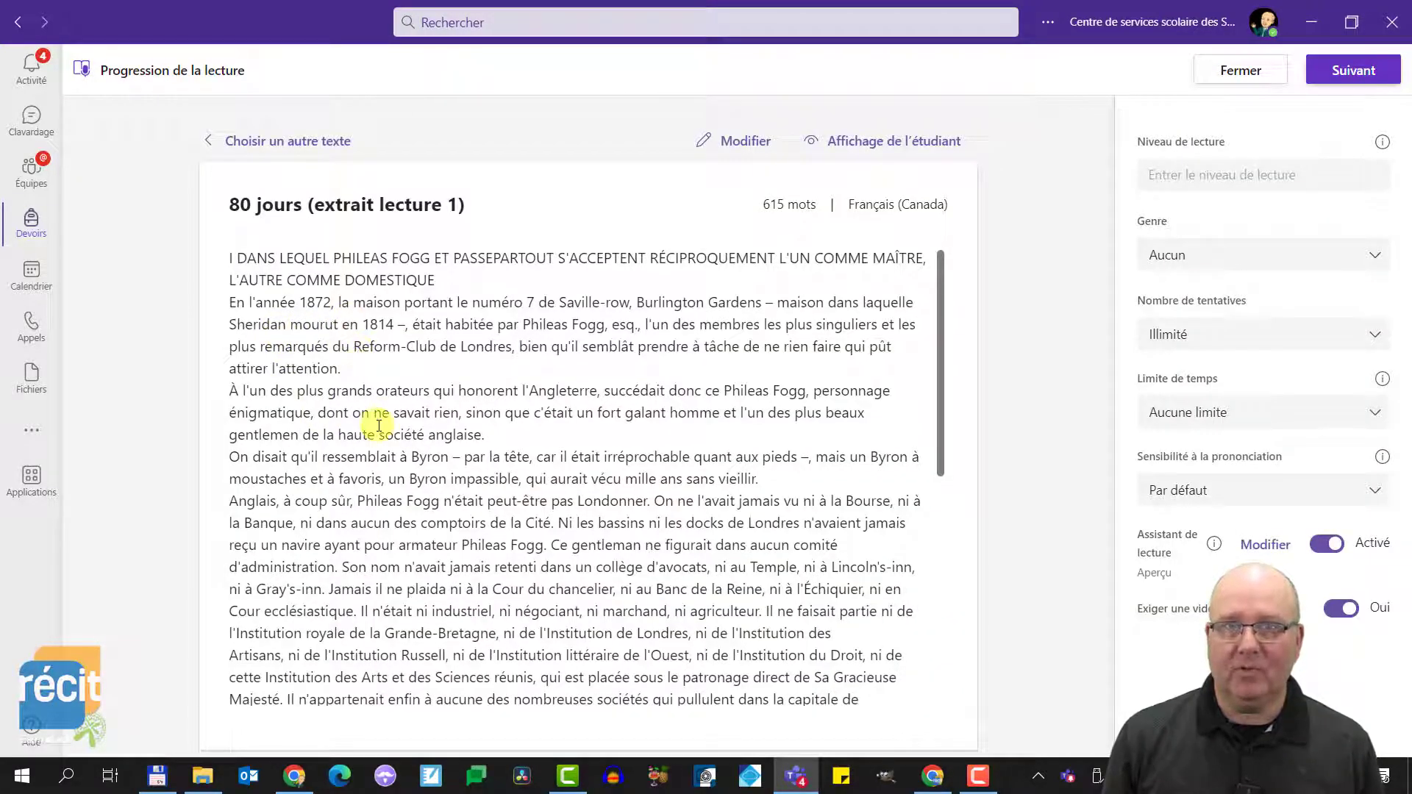
Edit the reading passage to remove the stray "I" at the start of its heading
click(743, 143)
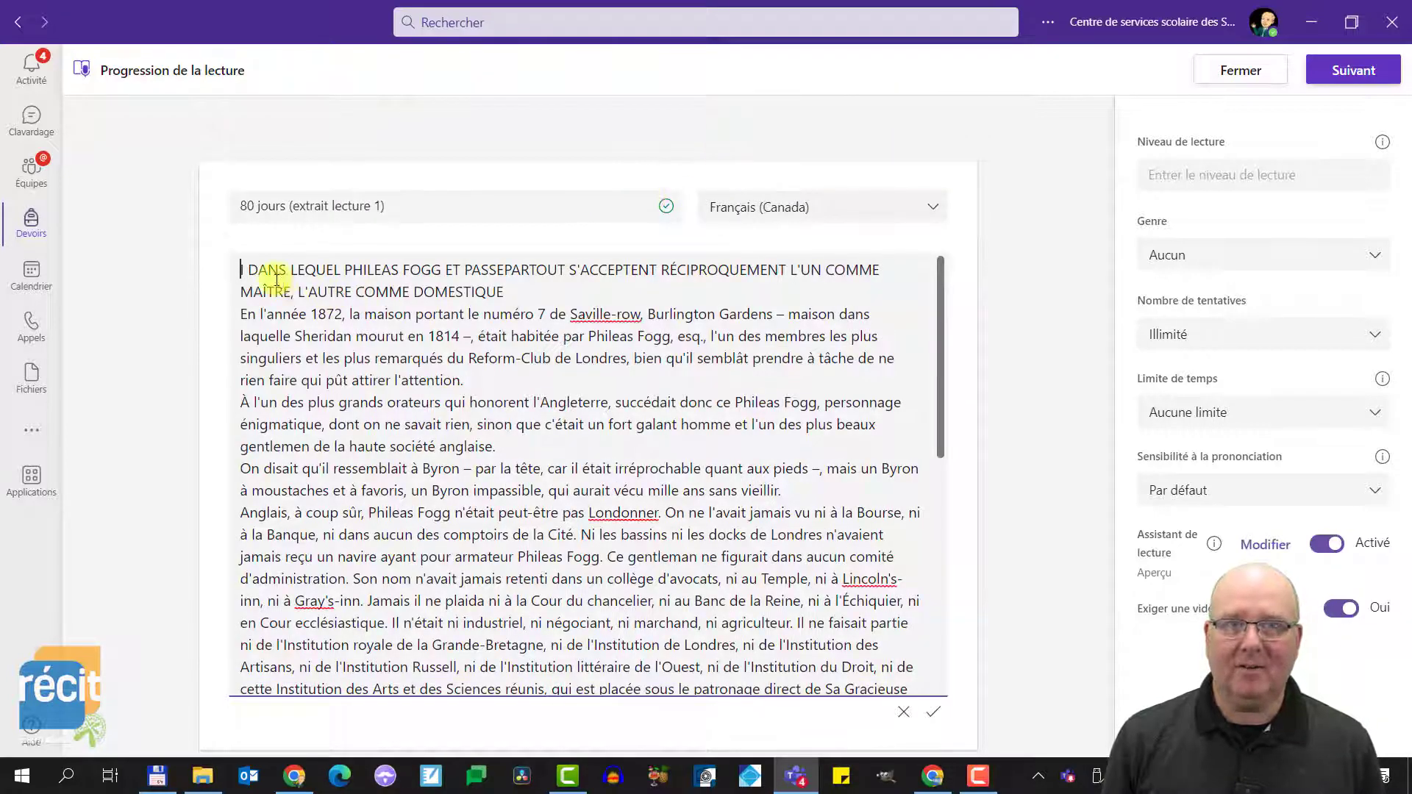
key(Delete)
key(Delete)
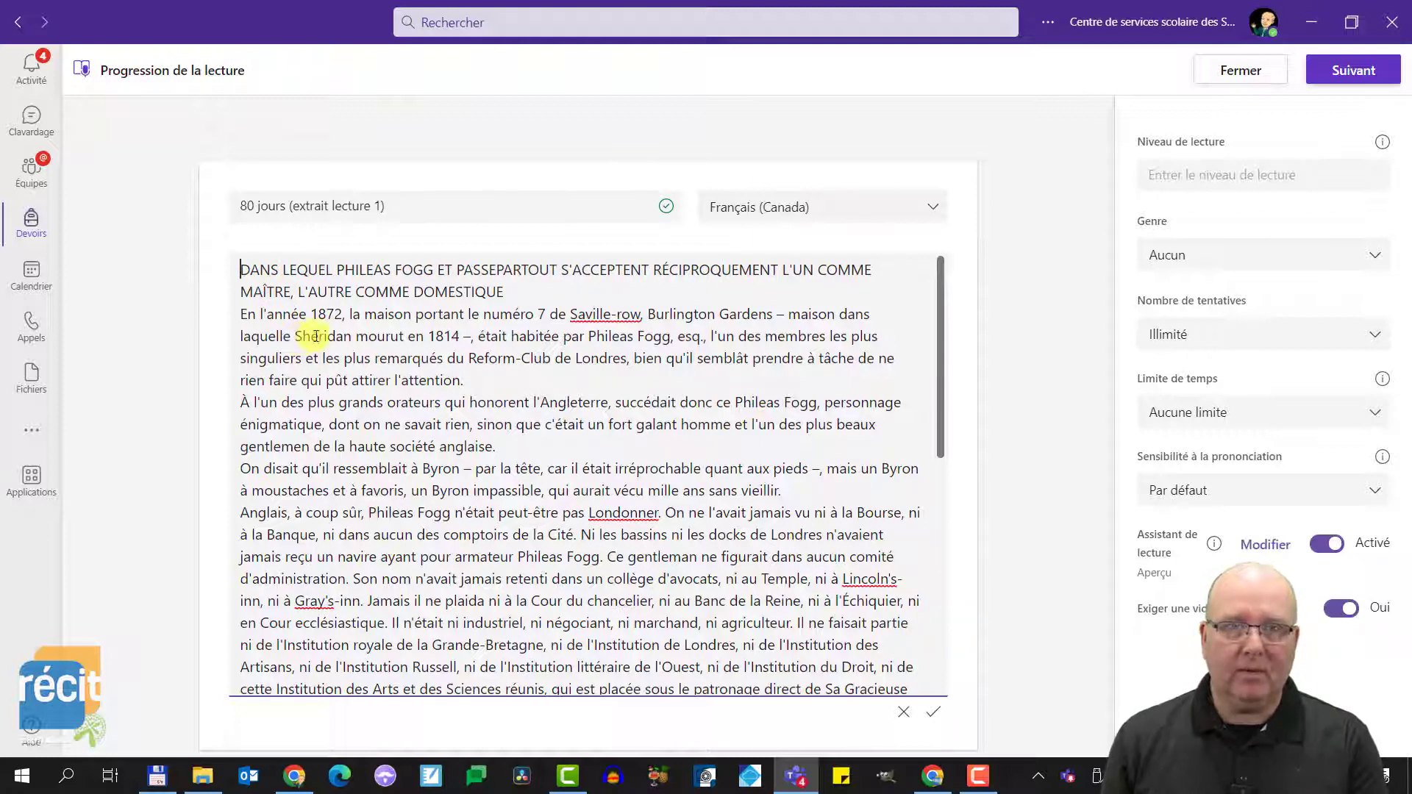
Insert blank lines after the heading and before the paragraphs starting "À l'un des plus grands" and "On disait", and save the passage
click(504, 292)
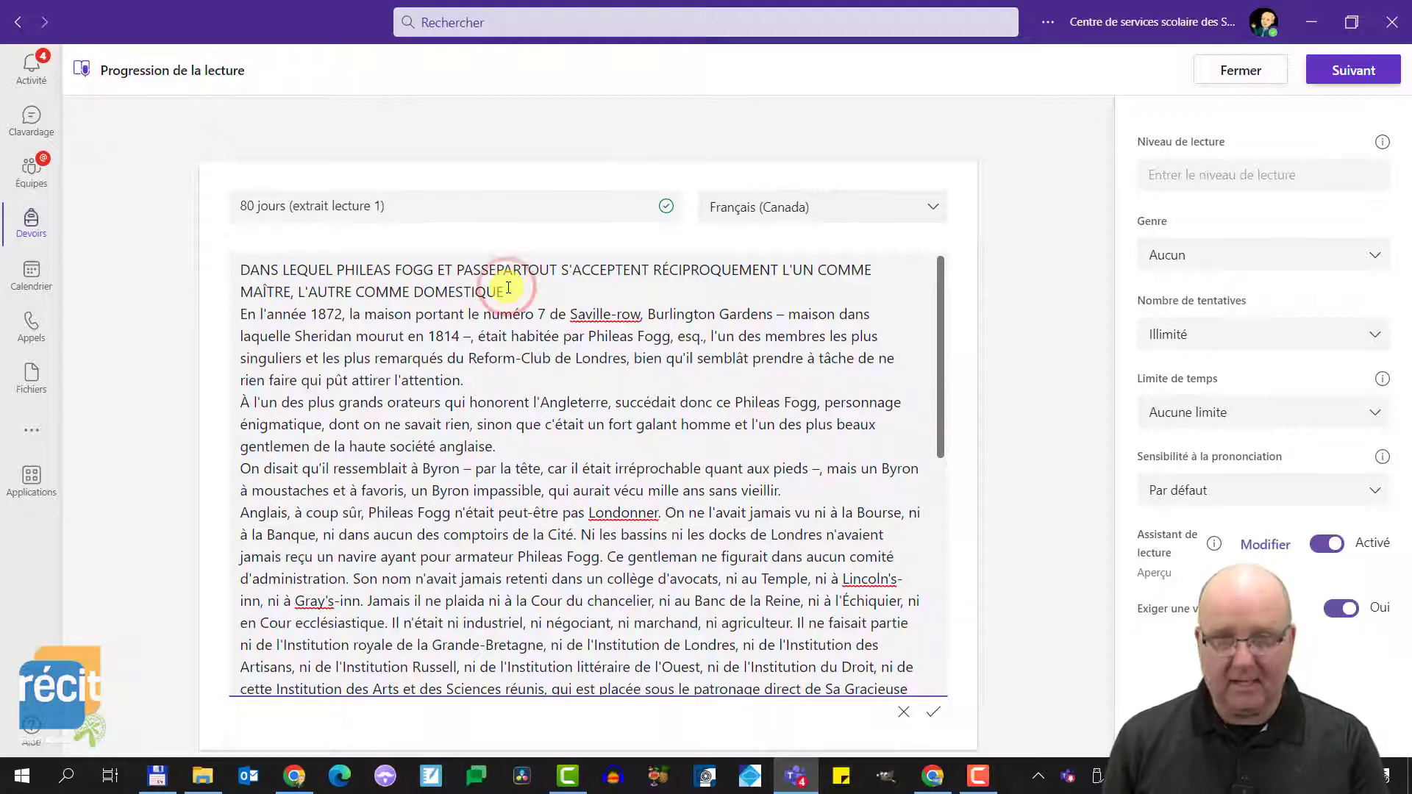
key(Return)
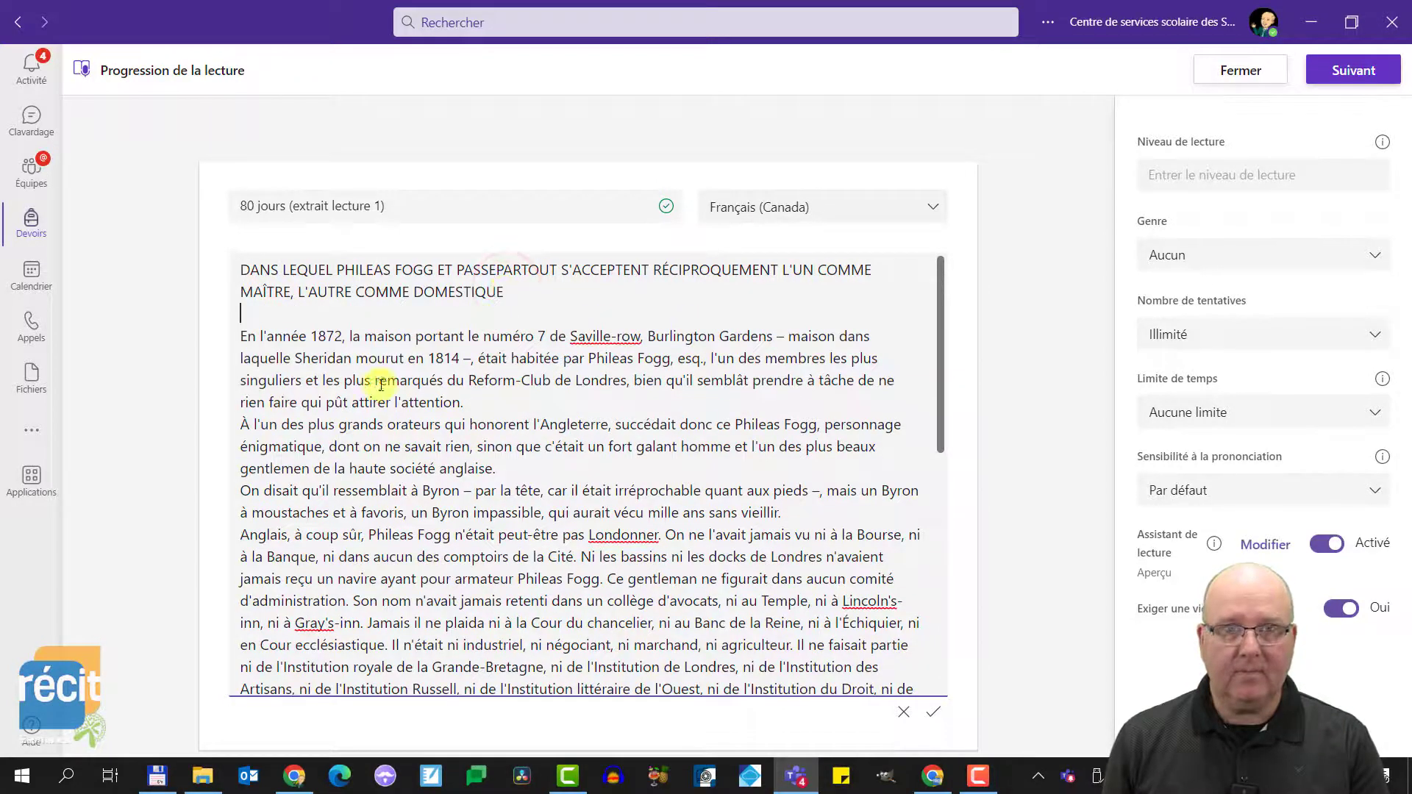
click(242, 424)
key(Return)
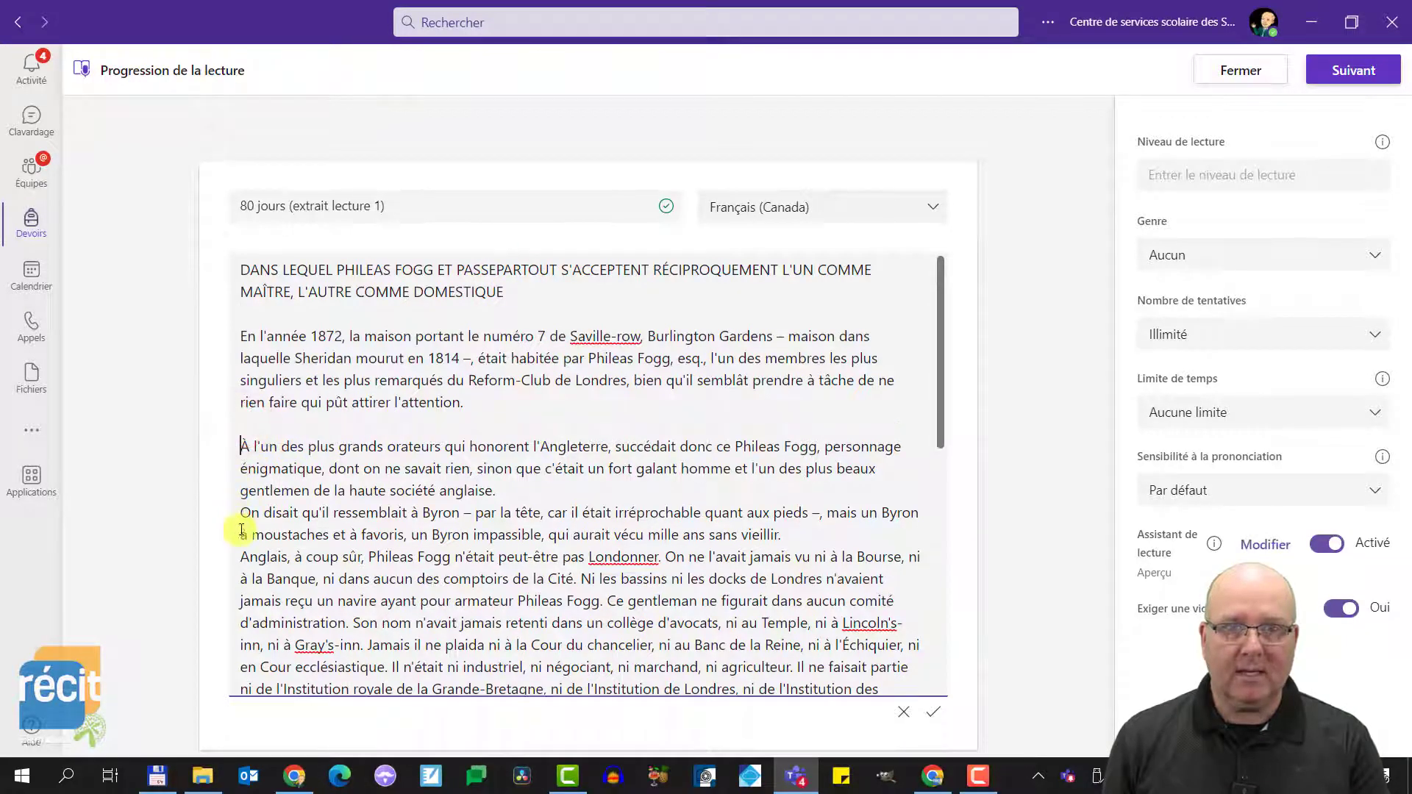
click(241, 512)
key(Return)
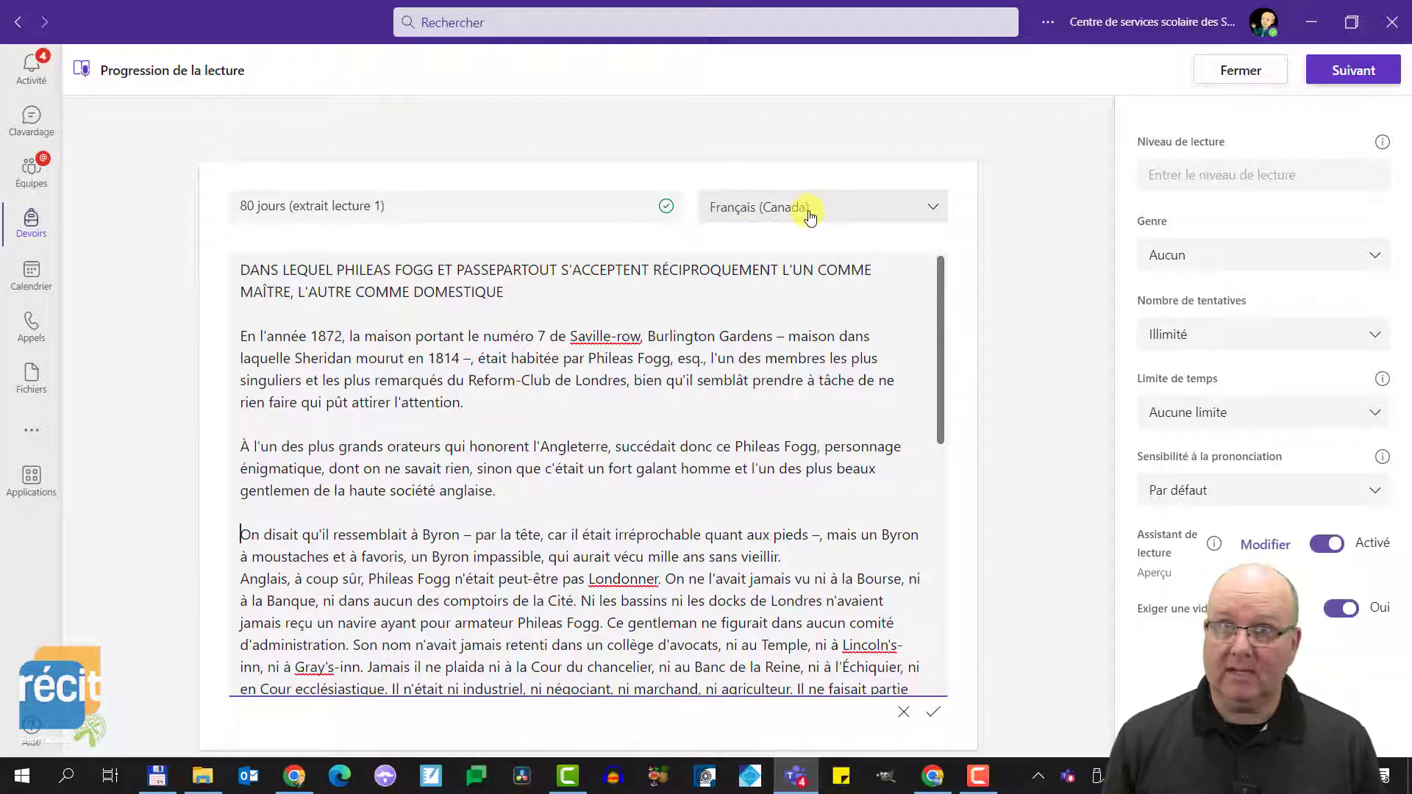
click(934, 716)
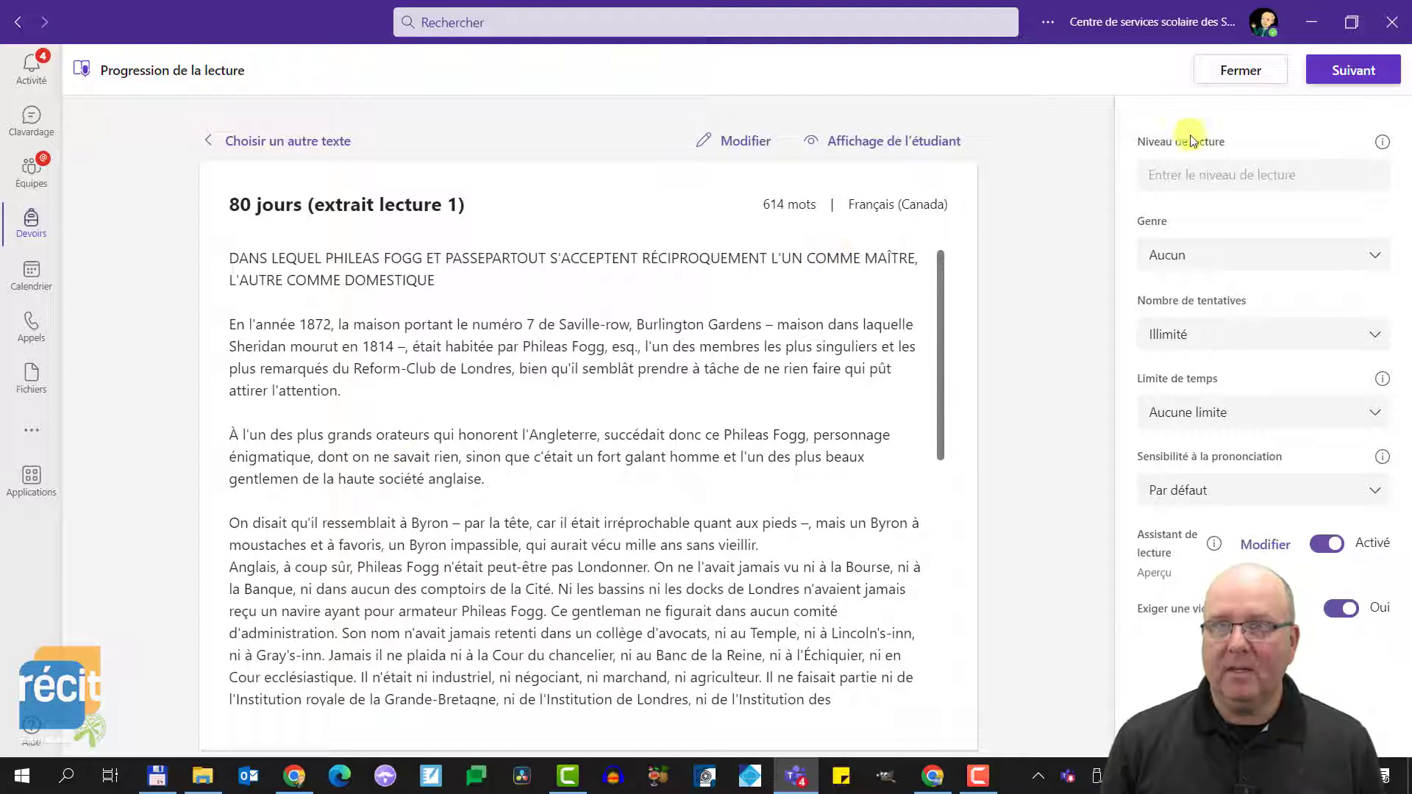
Set the reading level to "Moyen" and the genre to Fiction
click(1203, 175)
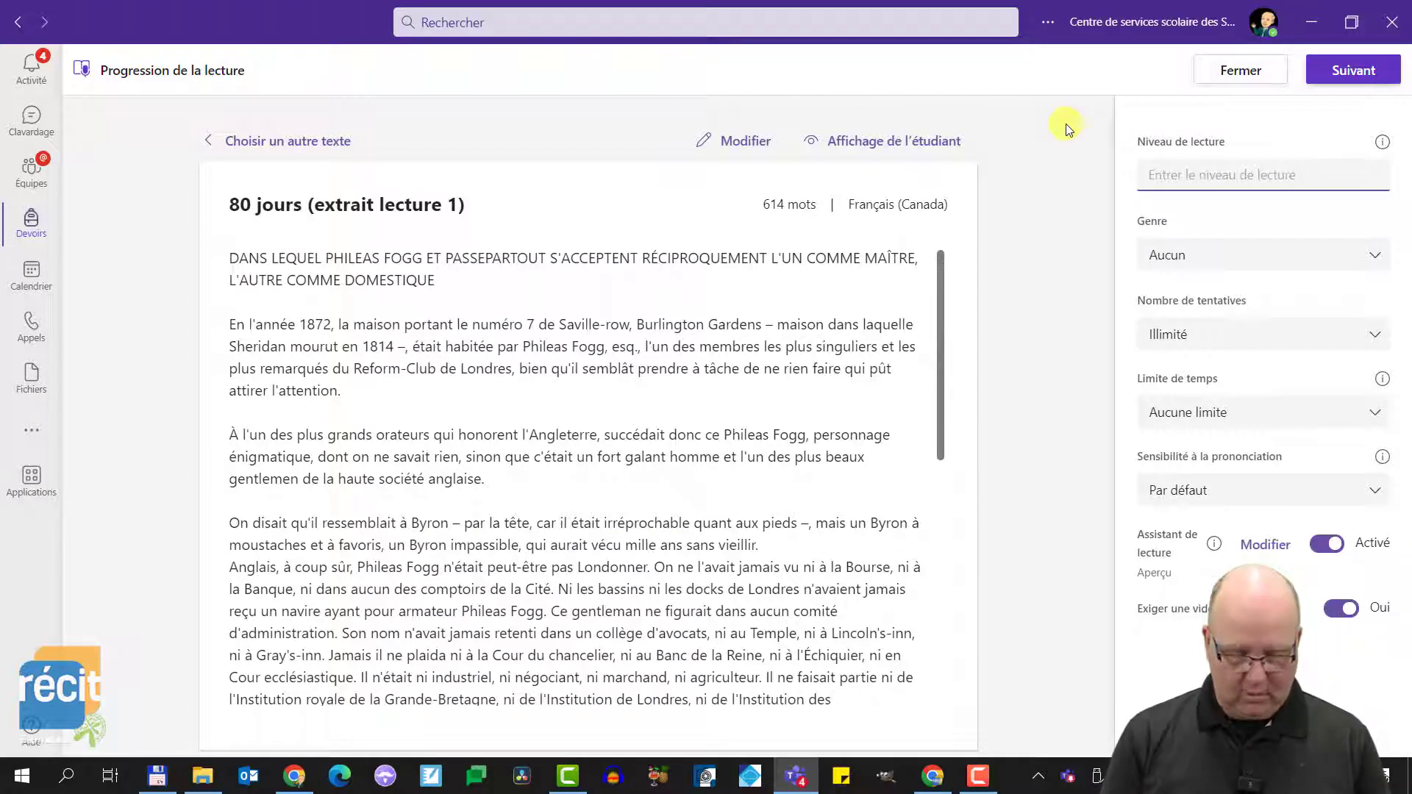
text(Moyen)
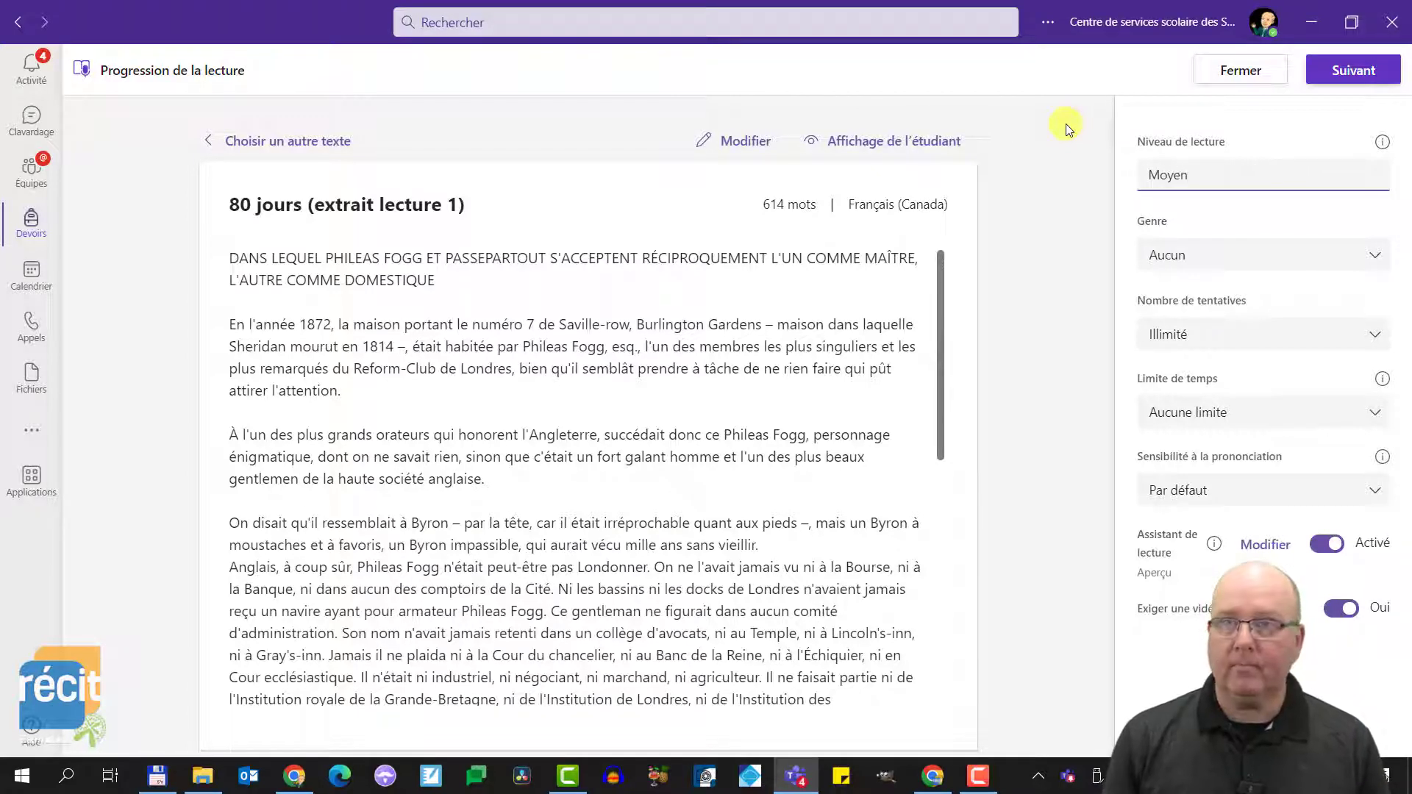
click(1198, 266)
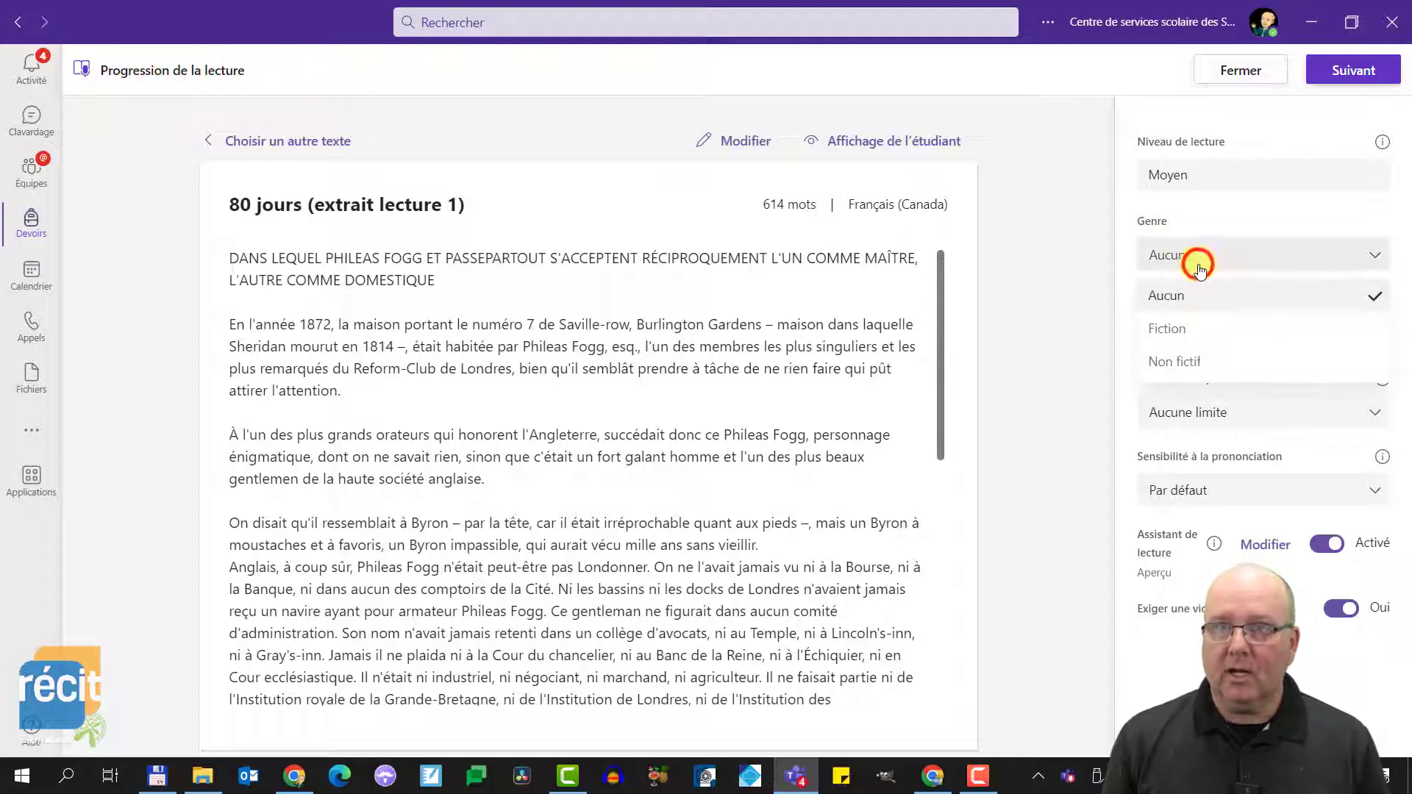
click(1177, 328)
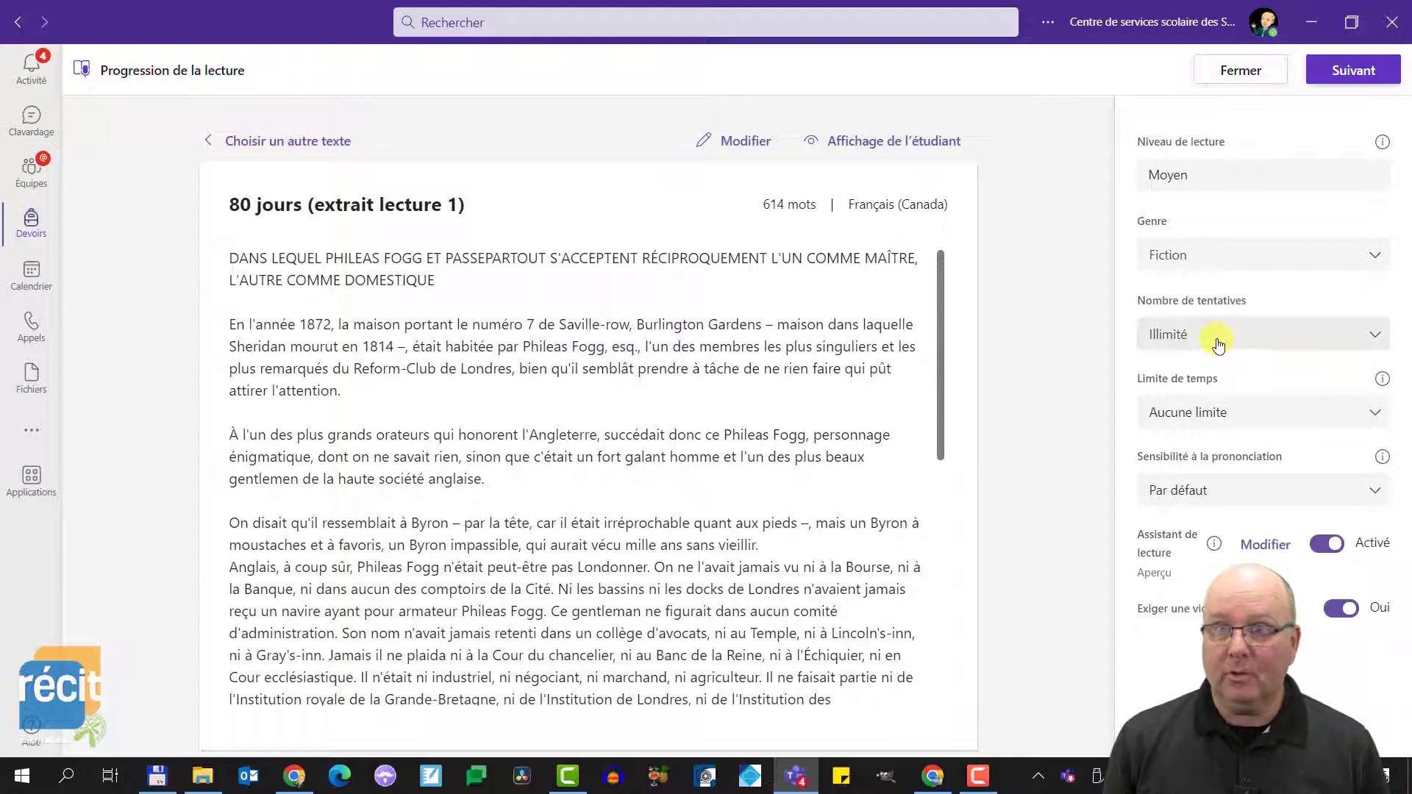
Reopen the passage for editing and delete everything from "On disait qu'il ressemblait à Byron" to the end
click(757, 144)
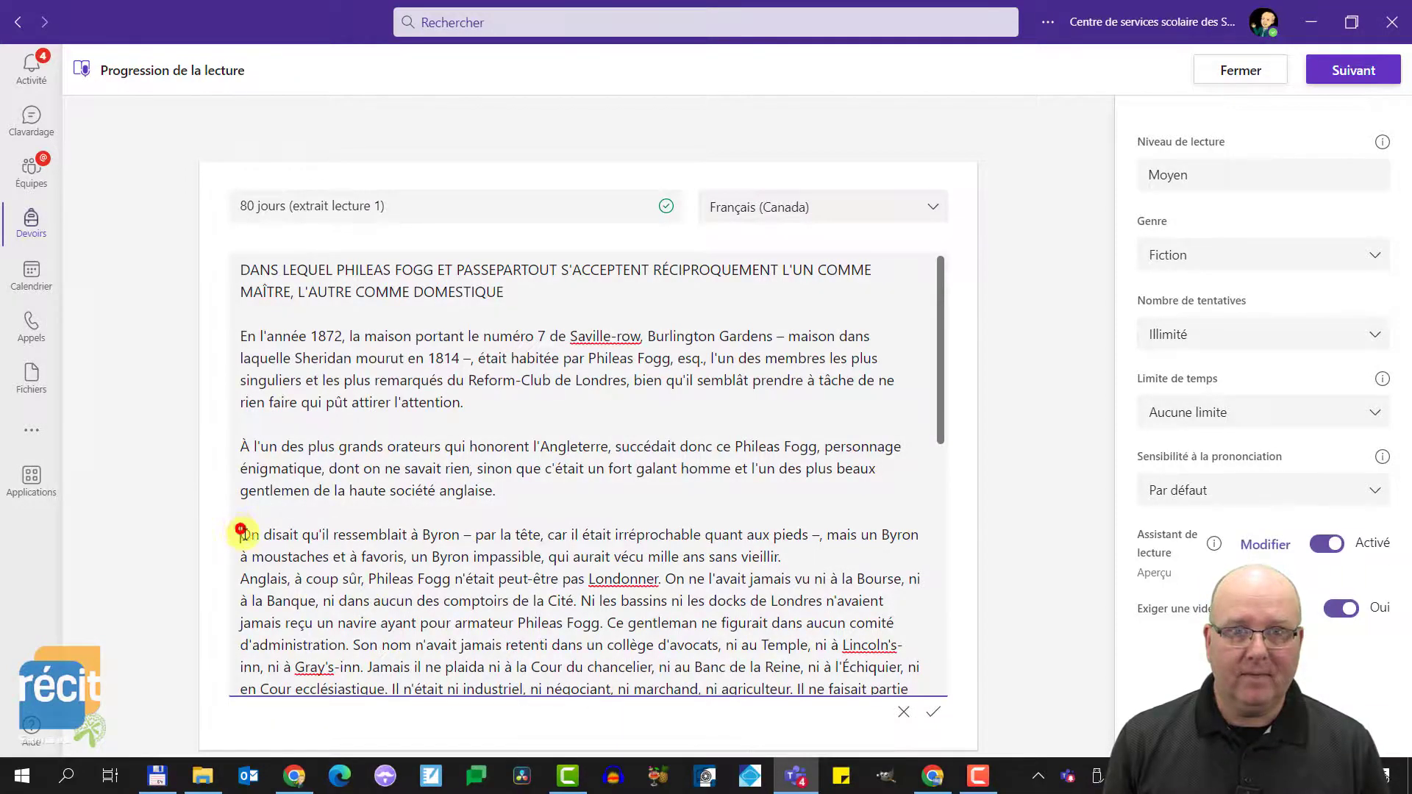
drag(241, 535, 783, 666)
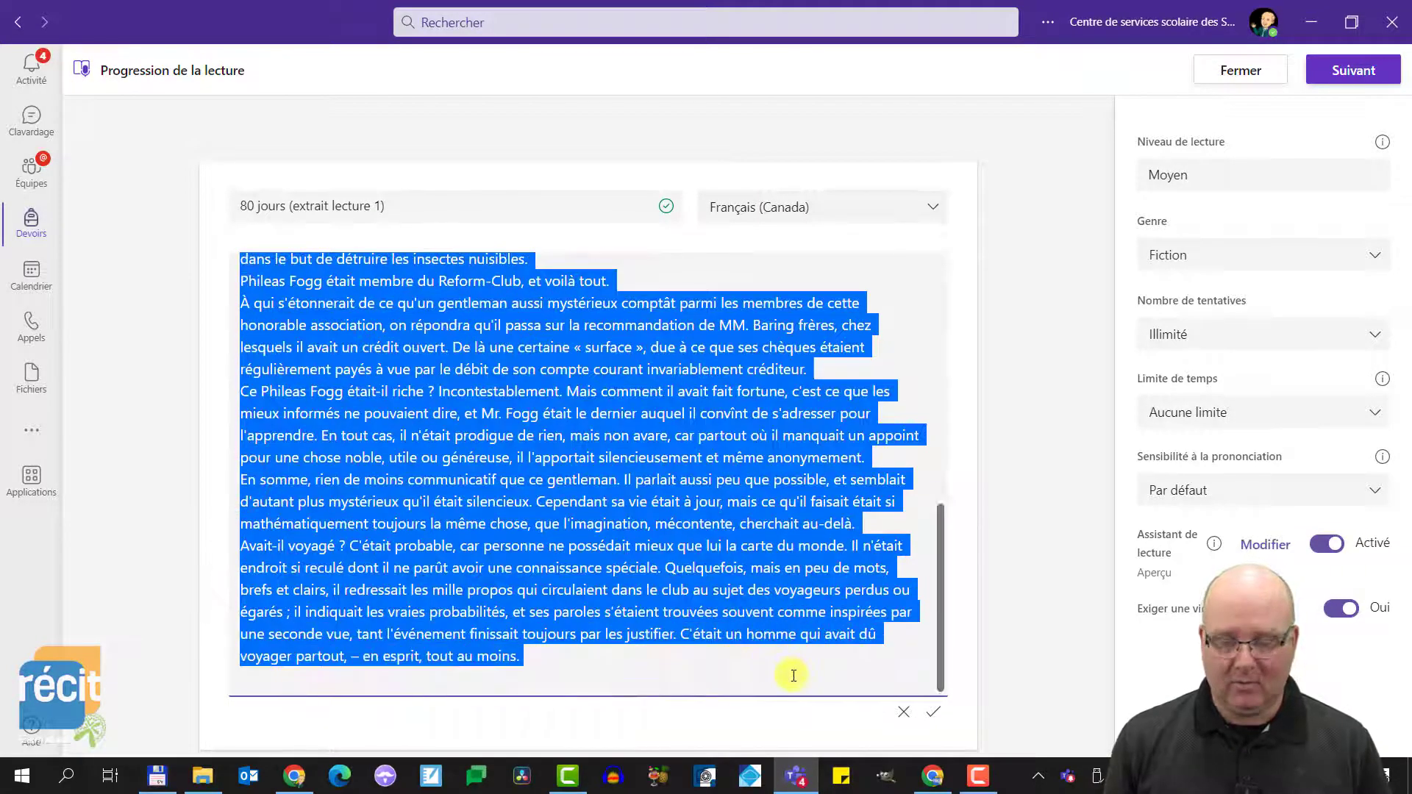
key(BackSpace)
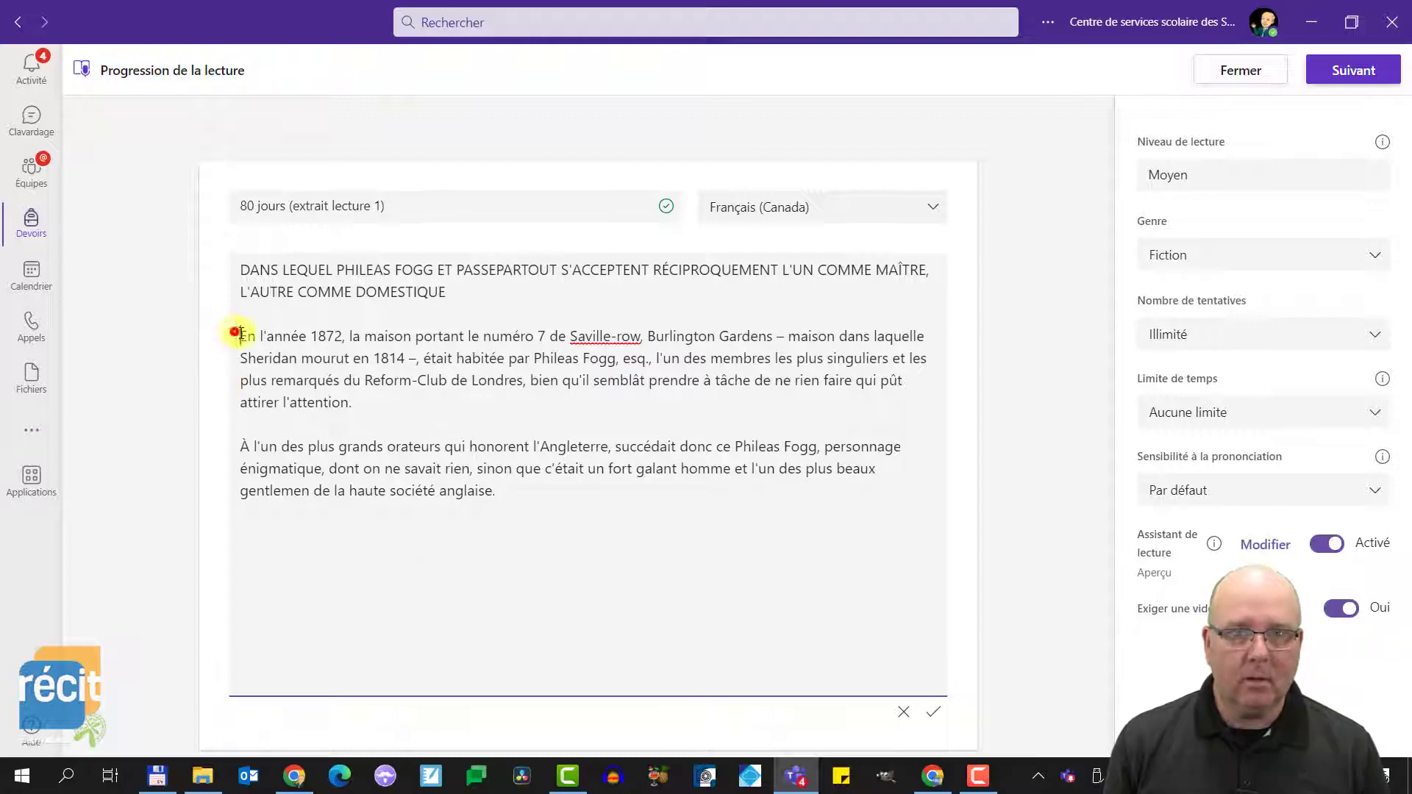
Delete the paragraph starting "En l'année 1872" along with its extra blank lines, and save the shortened passage
drag(240, 335, 478, 402)
key(Delete)
key(Delete)
key(Delete)
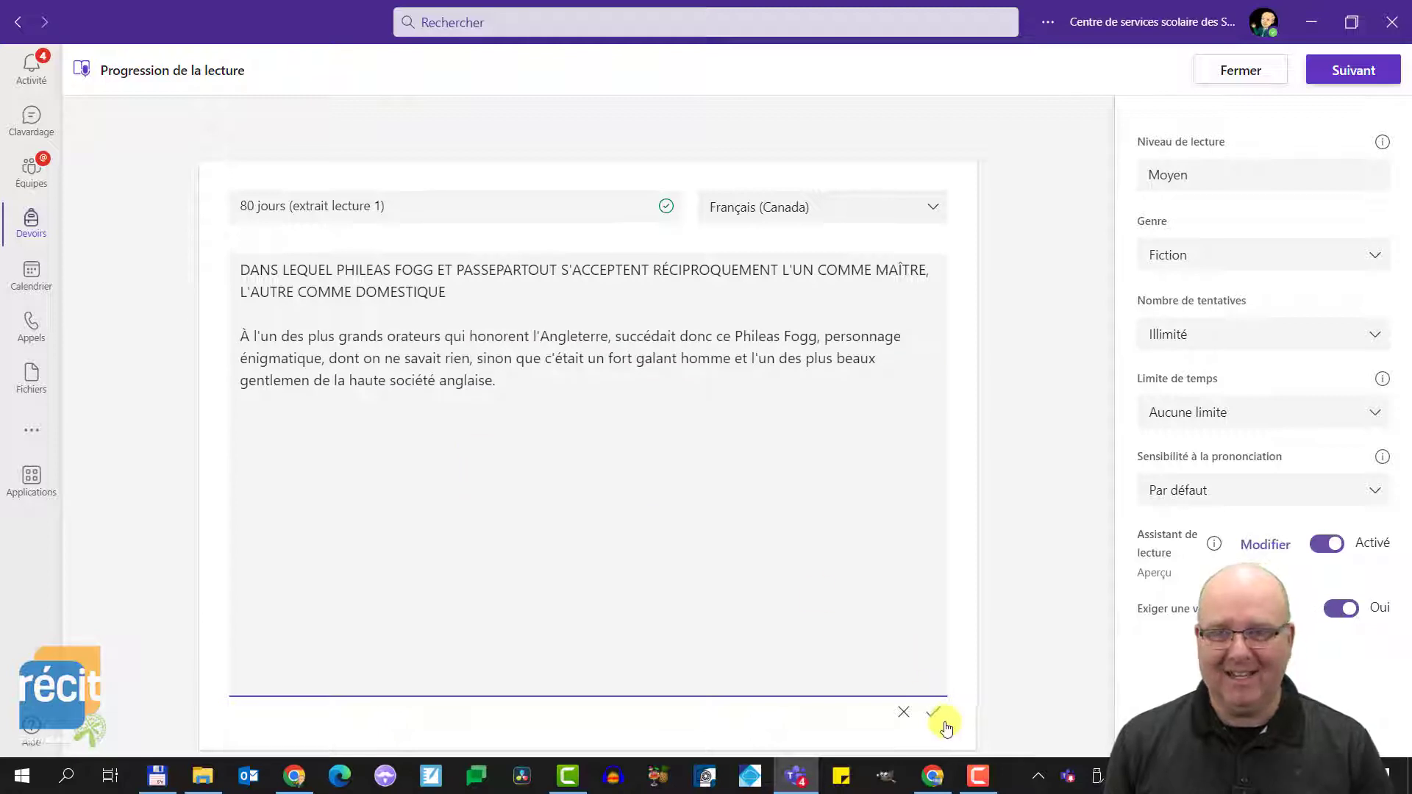
click(925, 712)
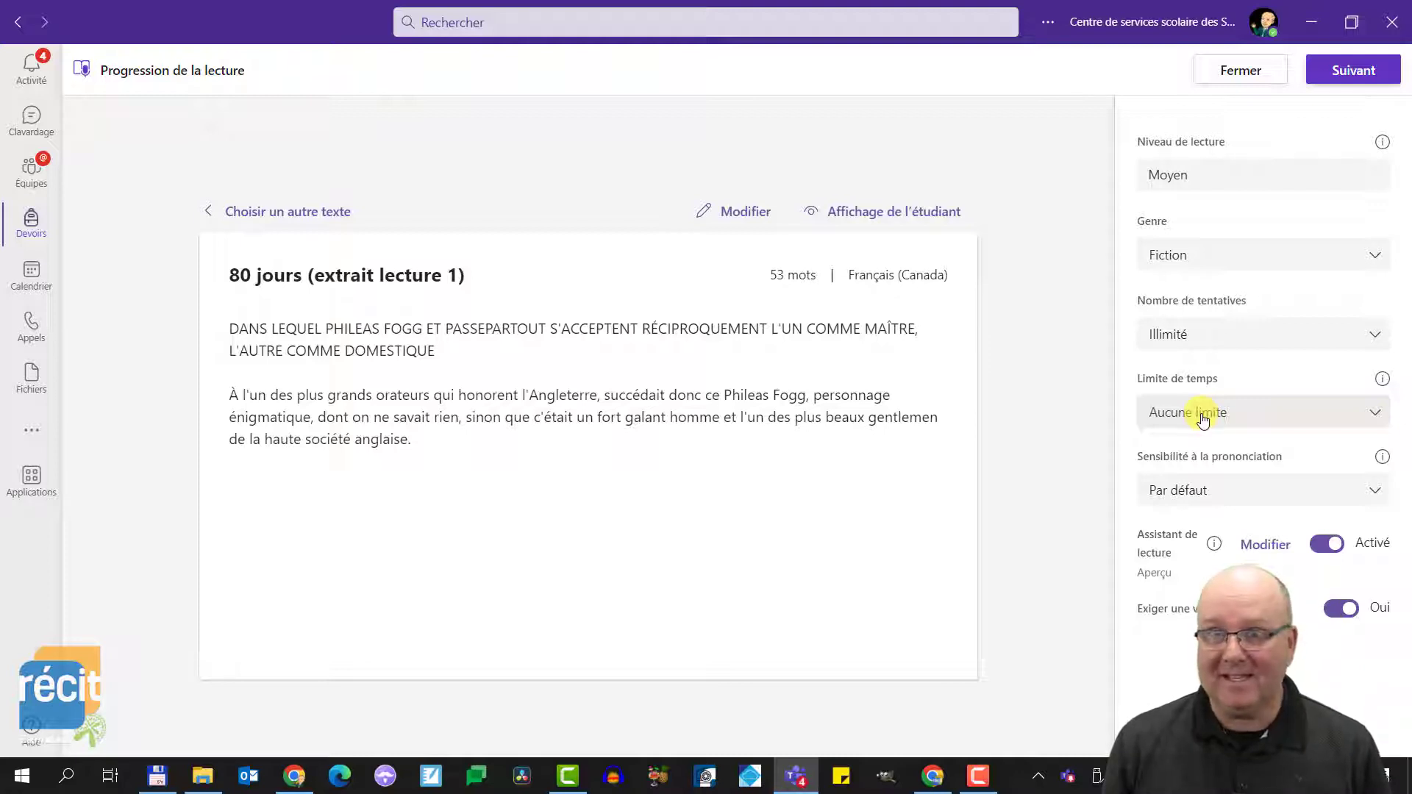
Keep the pronunciation sensitivity at "Par défaut" and attach the 80 jours (extrait lecture 1) reading activity to the assignment
click(1207, 492)
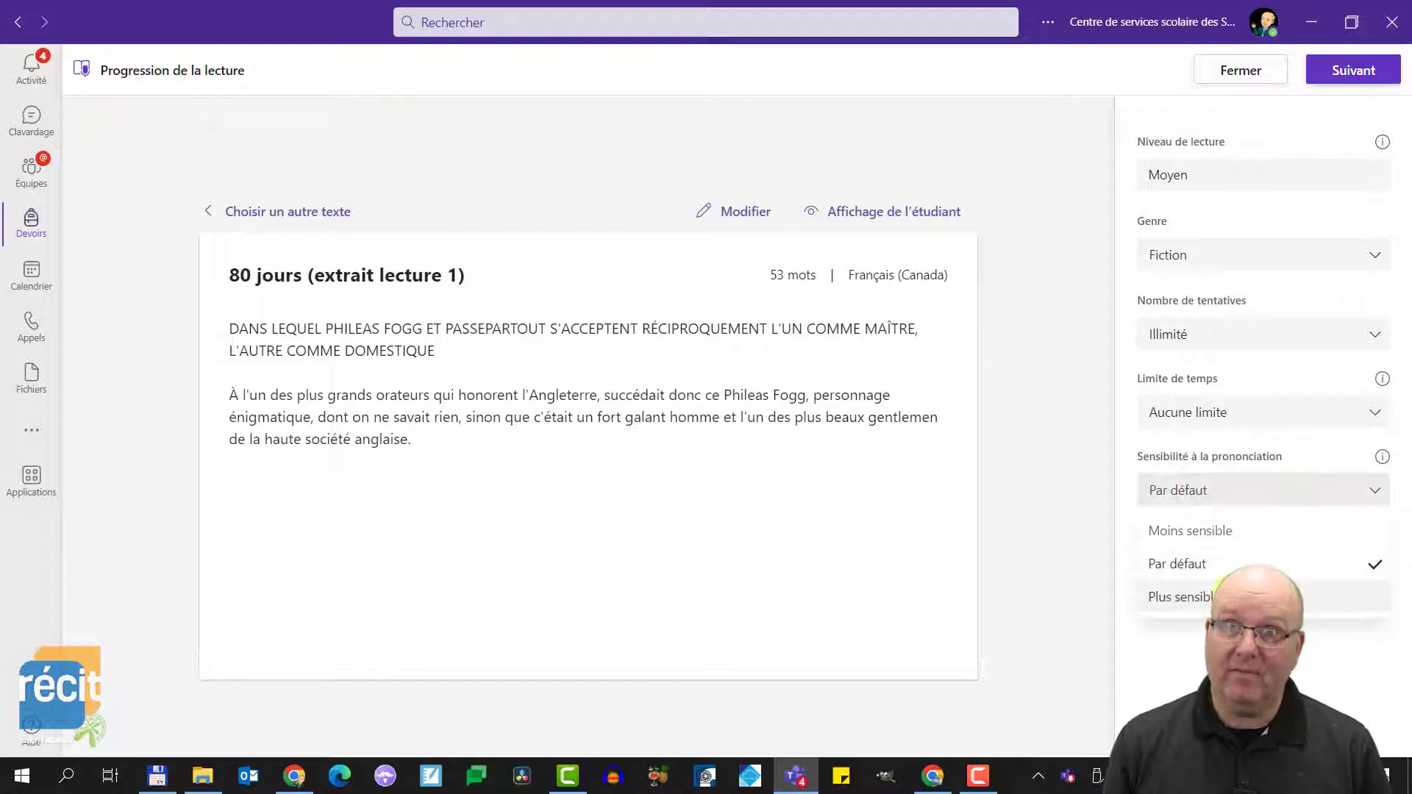
click(1217, 559)
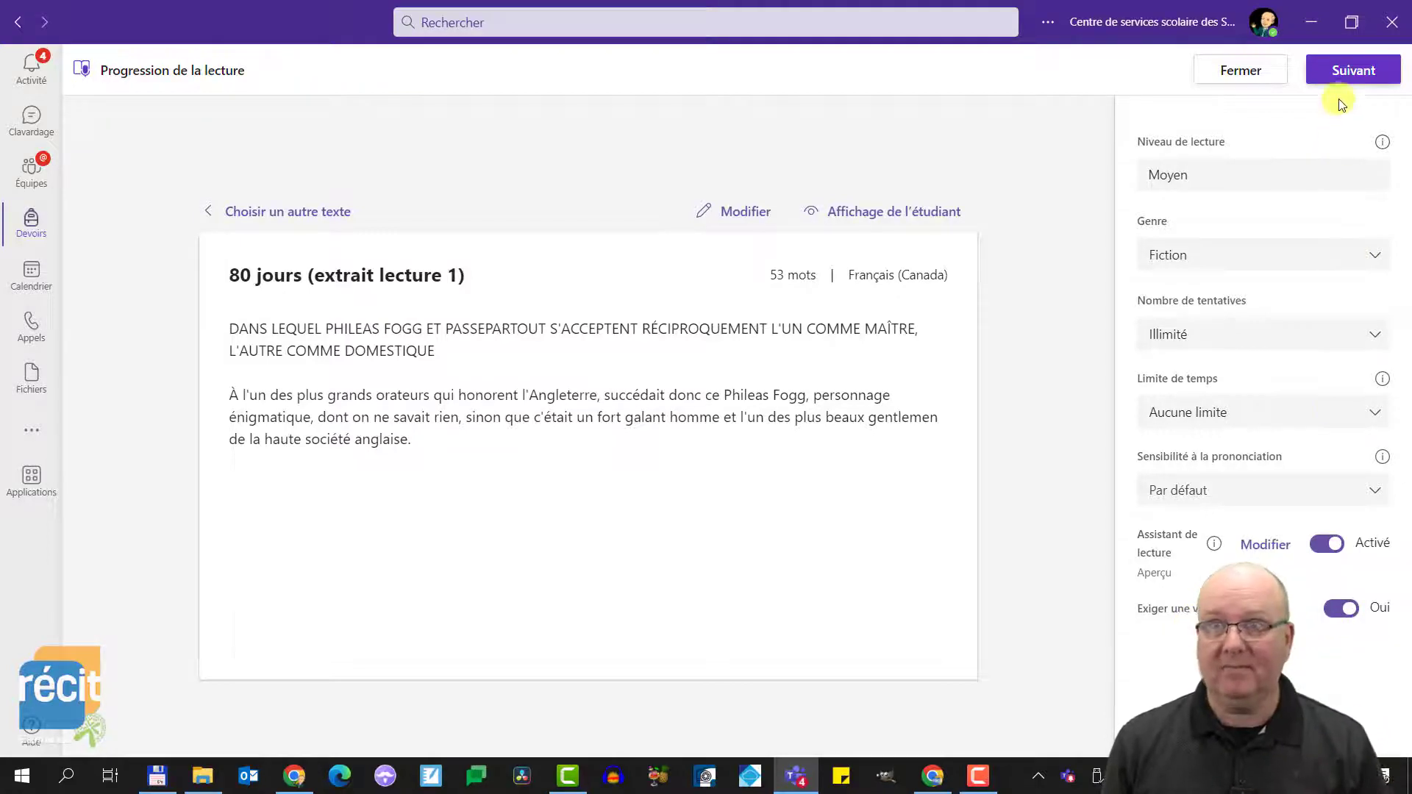
click(1353, 72)
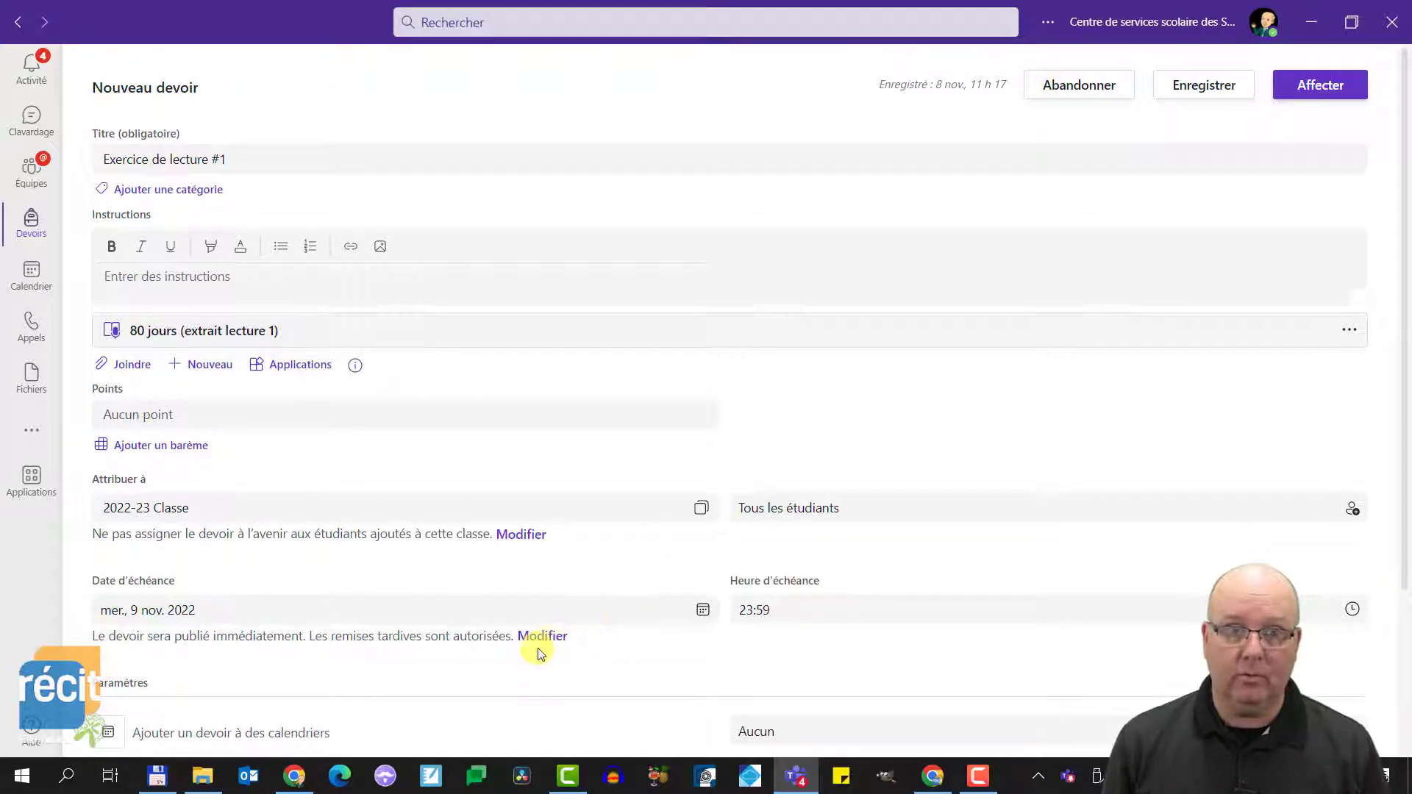
Turn on notifications for late submissions and assign Exercice de lecture #1 to all students of 2022-23 Classe
scroll(536, 651, down, 3)
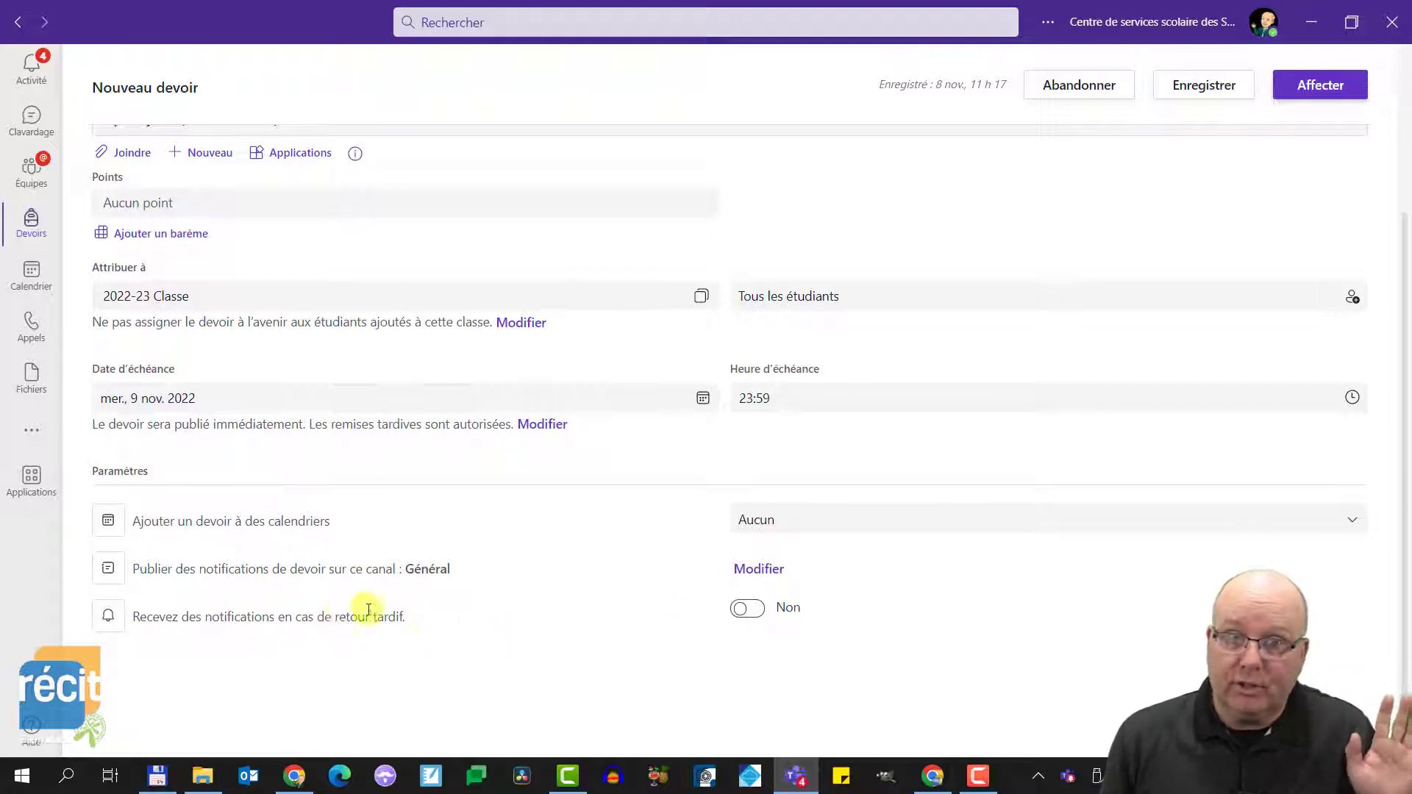
click(746, 610)
scroll(945, 495, up, 3)
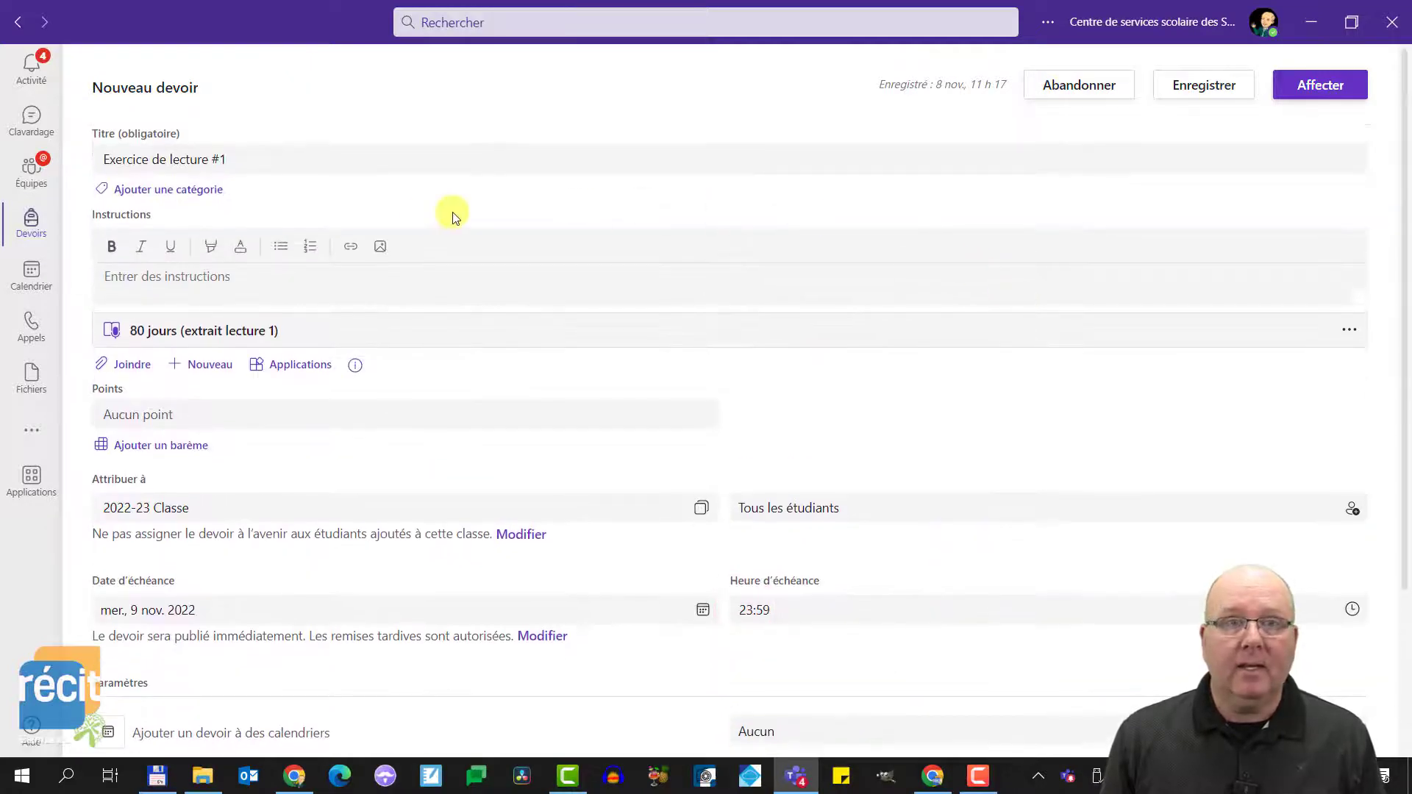
click(1302, 85)
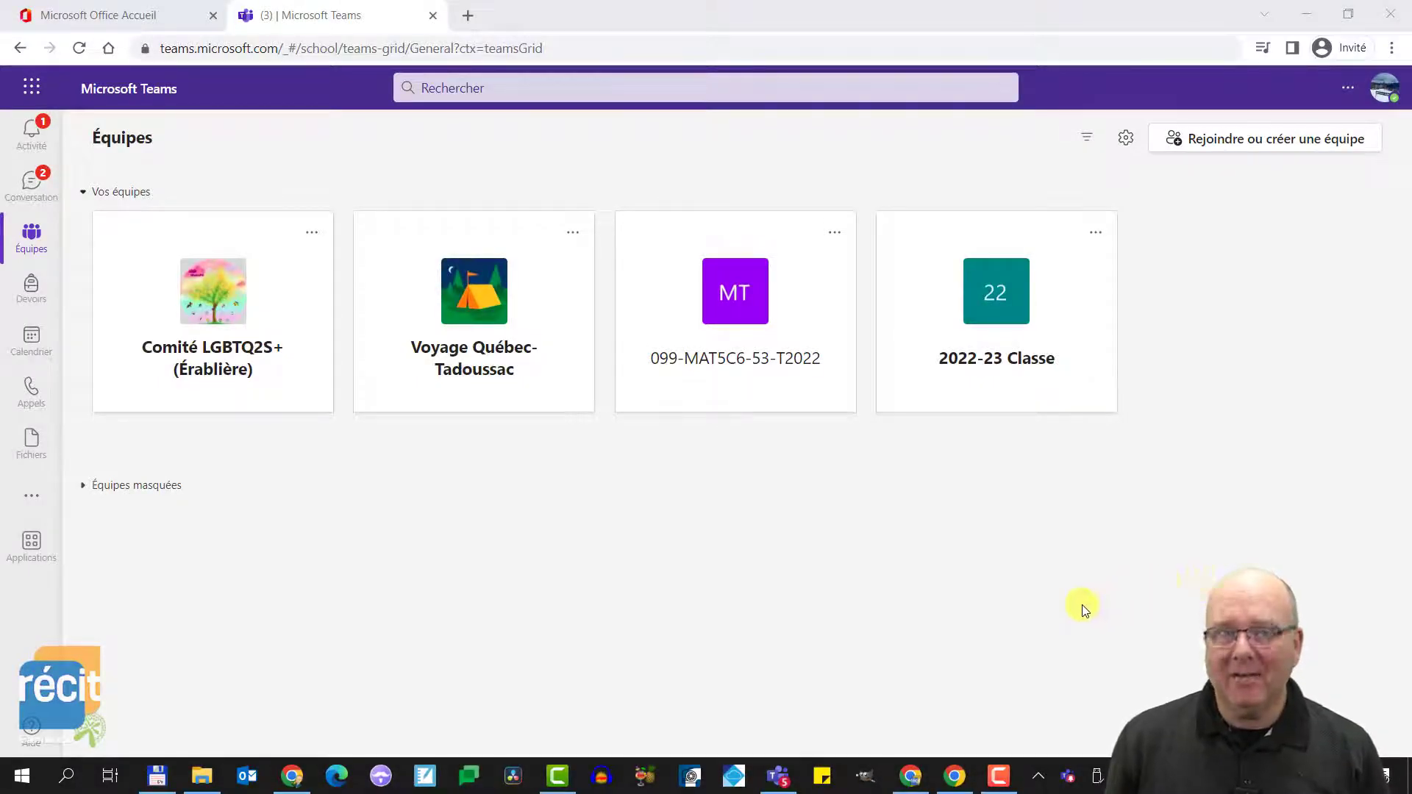
In the student's browser session of Microsoft Teams, open the 2022-23 Classe team and display the Exercice de lecture #1 assignment
click(994, 314)
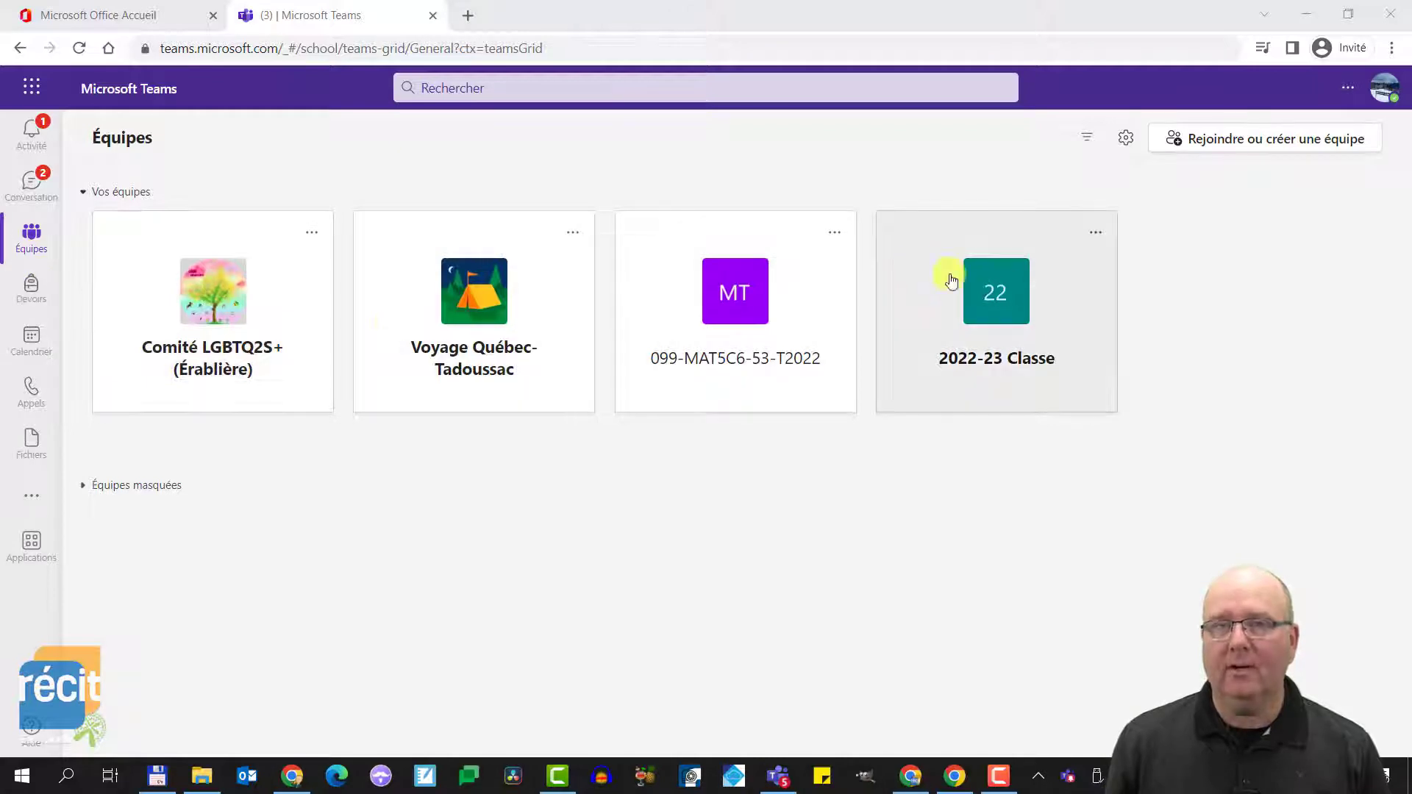
click(986, 290)
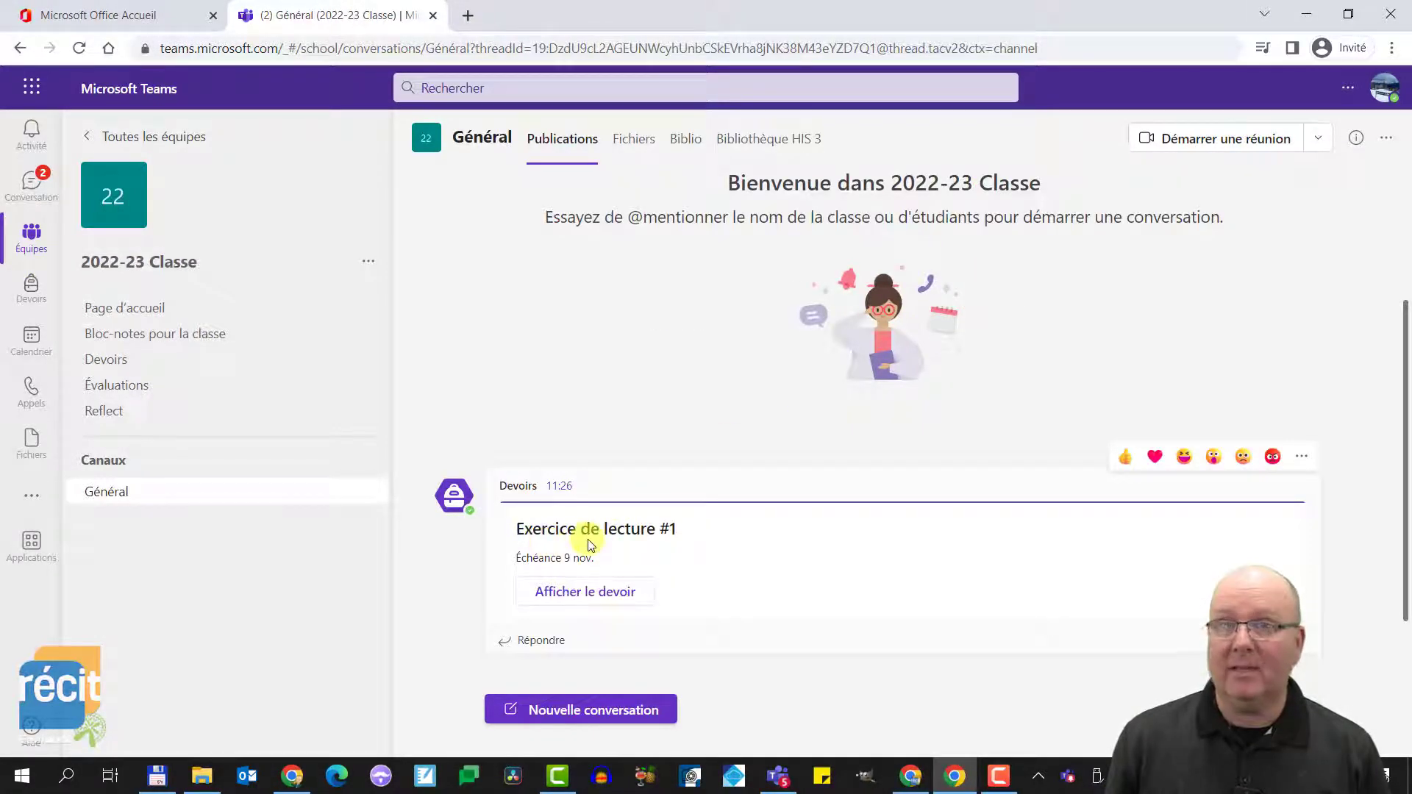
click(589, 594)
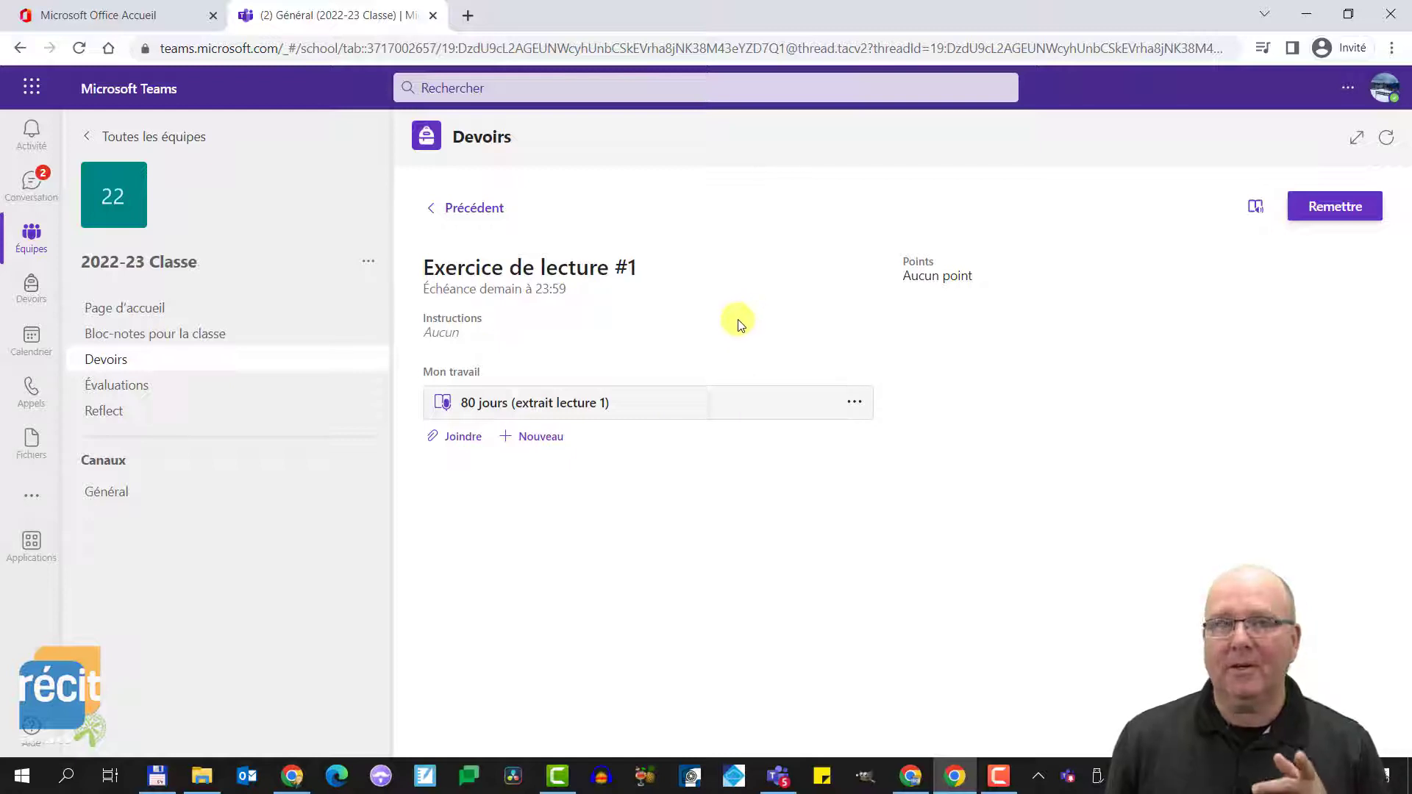
Open the 80 jours (extrait lecture 1) activity with camera and microphone access allowed, and record the complete reading
click(518, 404)
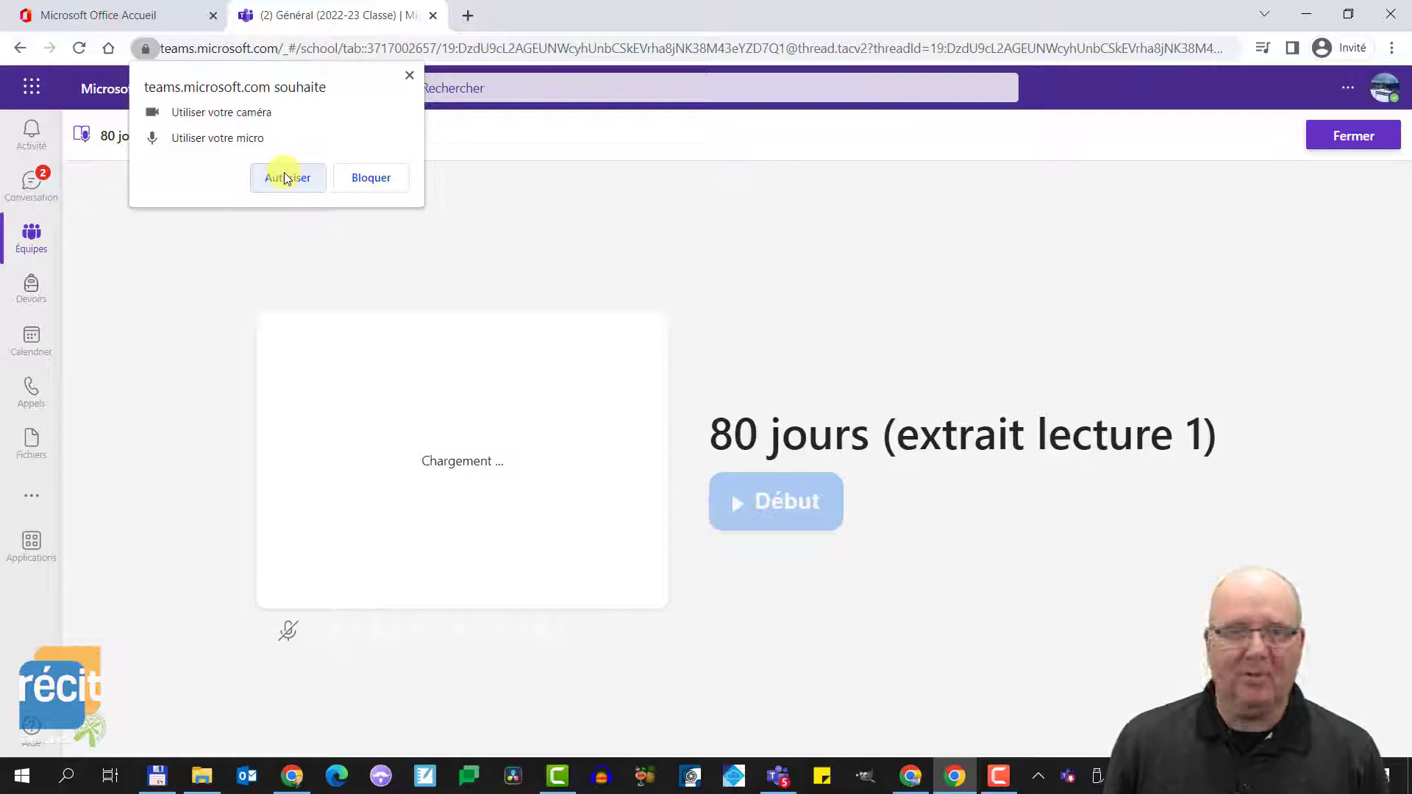
click(286, 180)
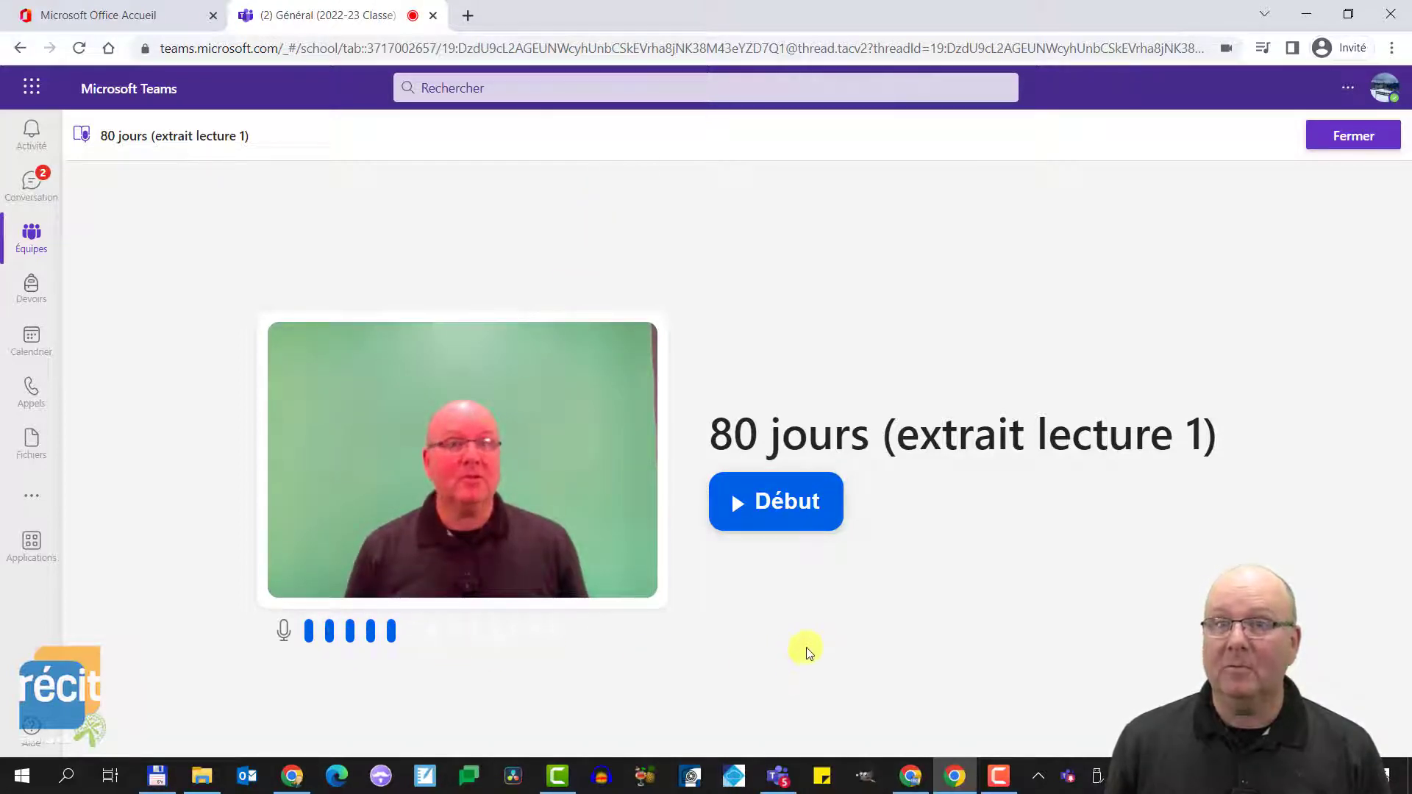
click(786, 505)
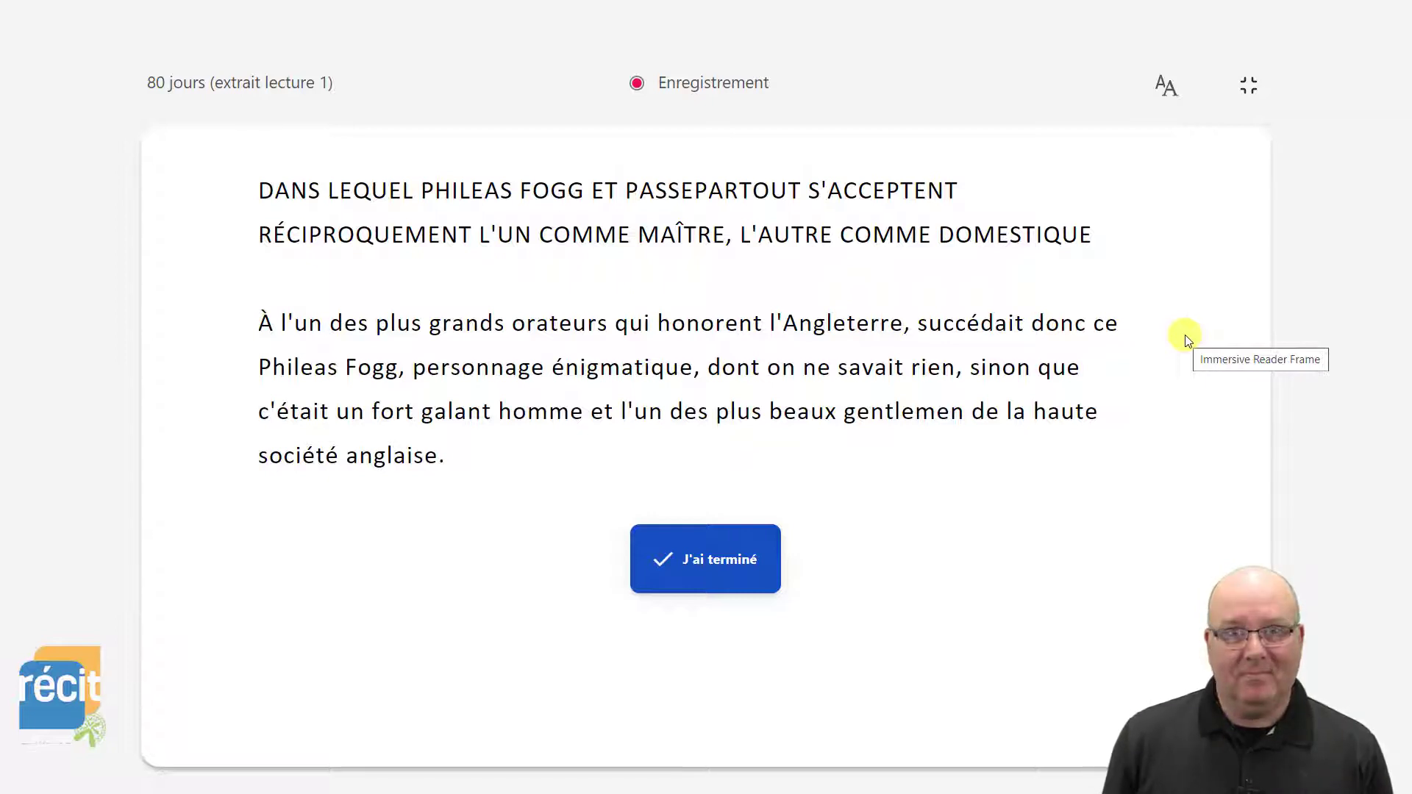
click(708, 563)
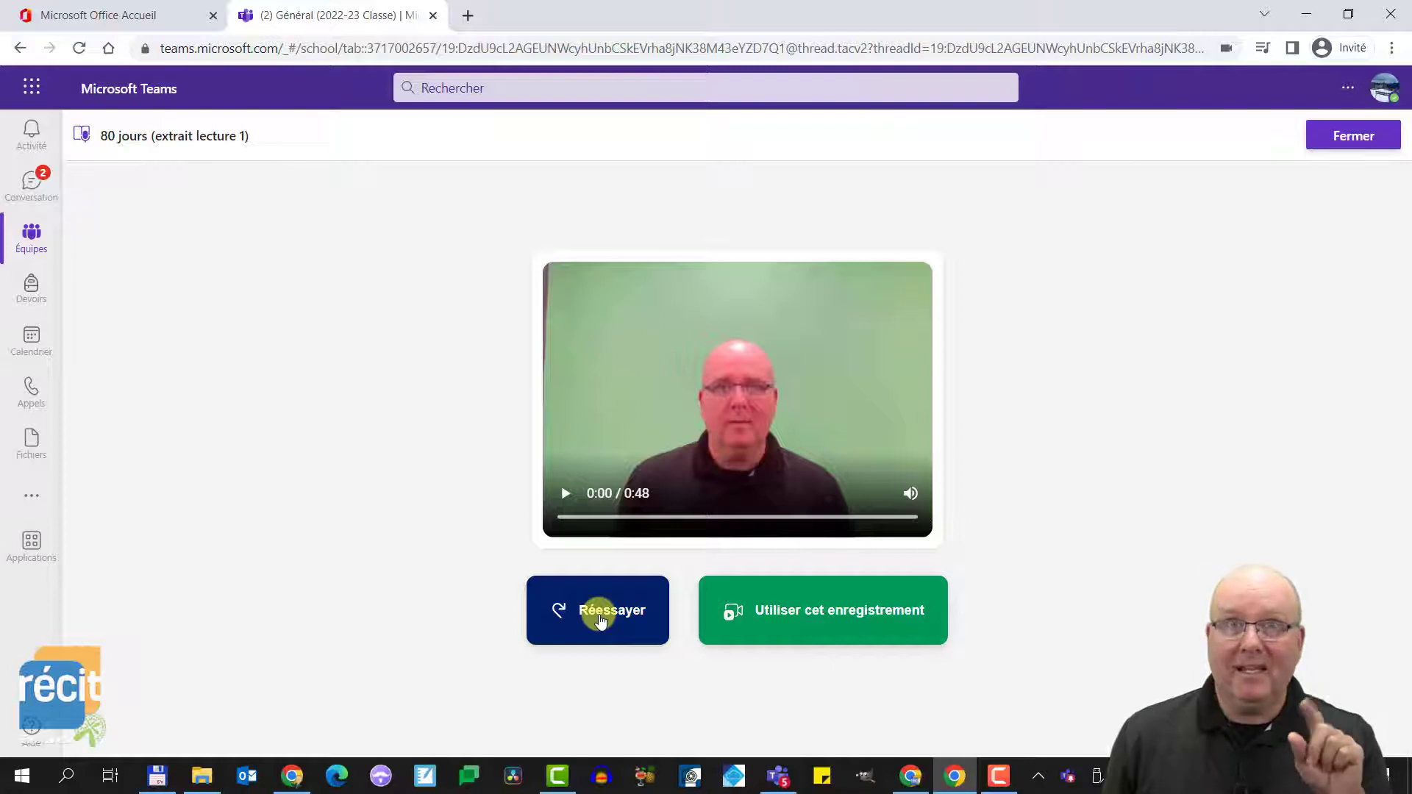
Accept the reading recording after playing back a few seconds of it, and turn in the assignment
click(567, 494)
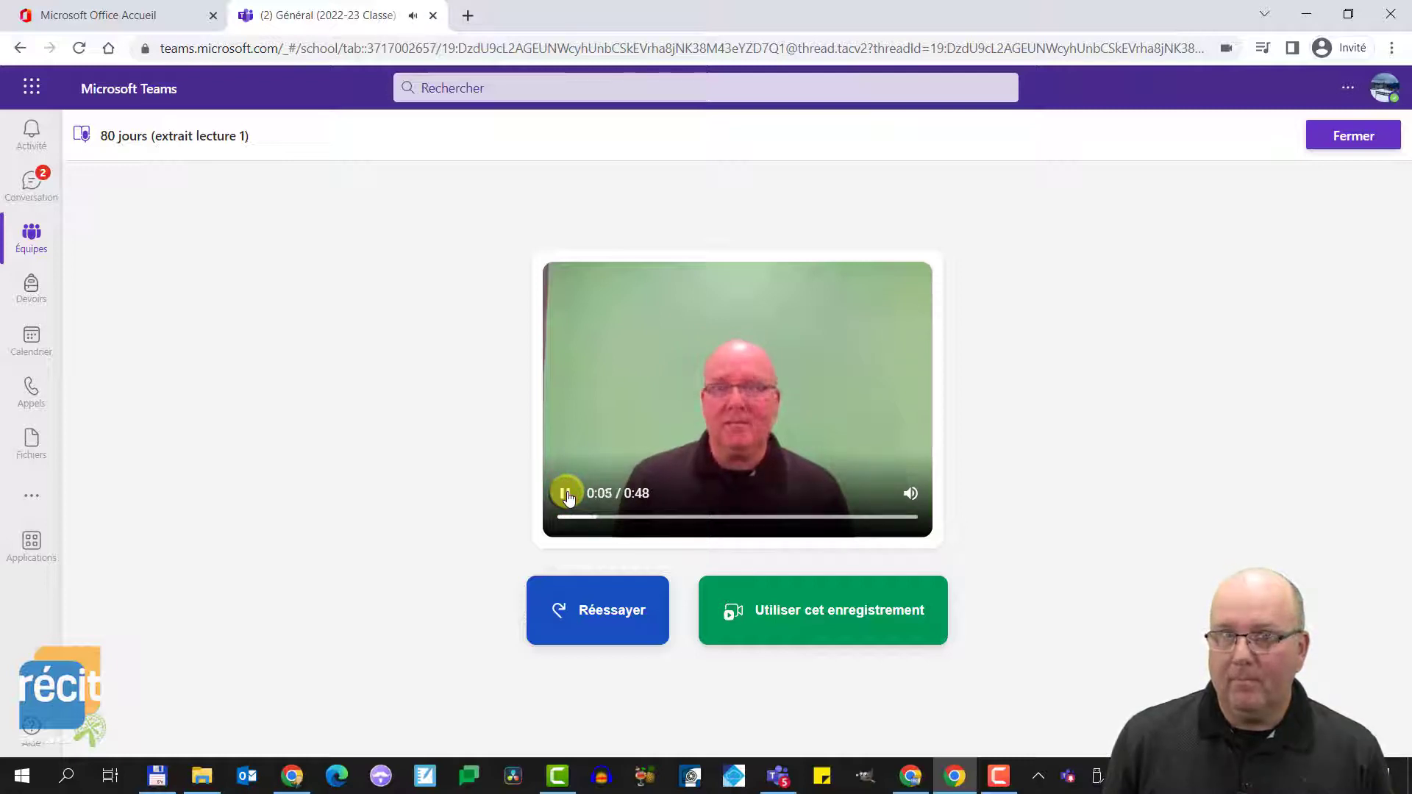
click(567, 494)
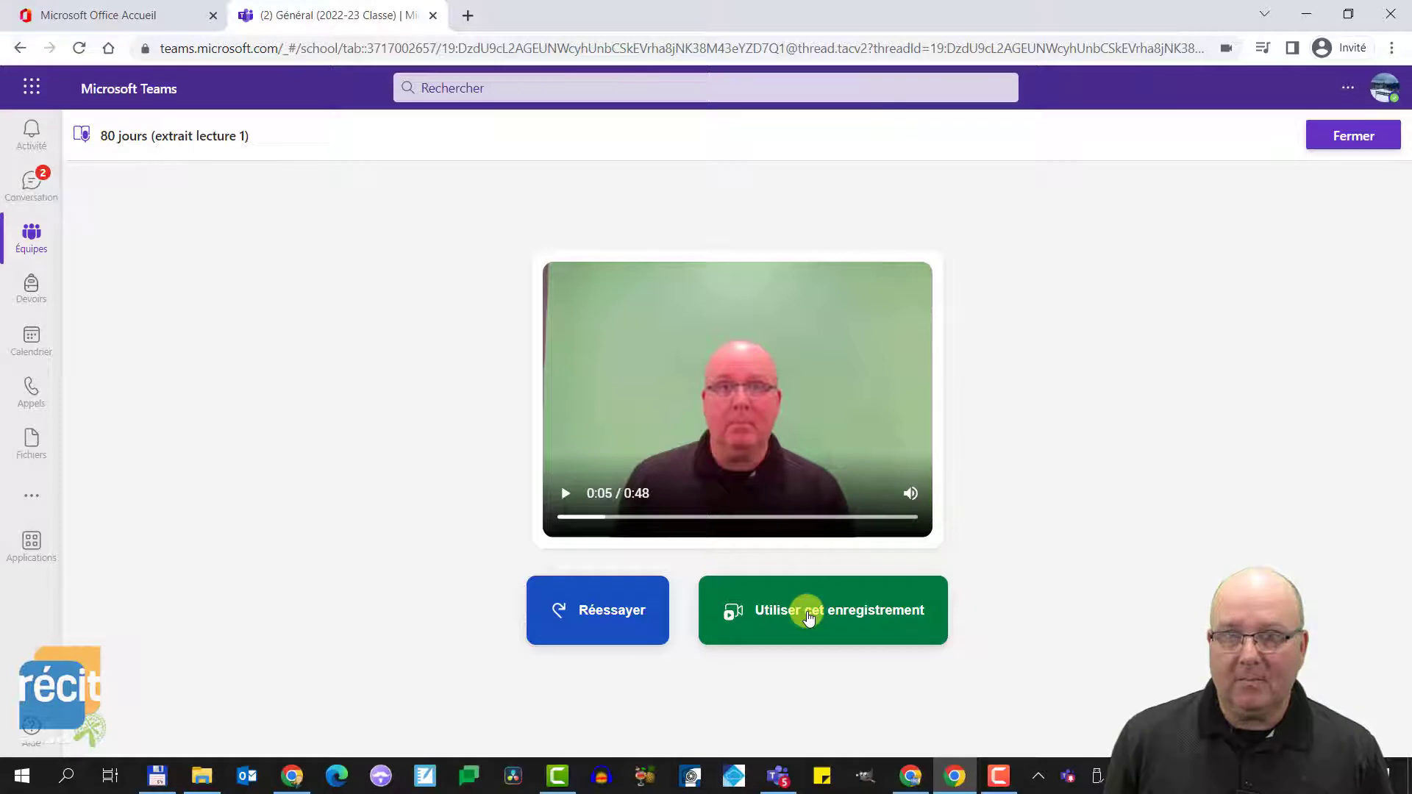
click(809, 616)
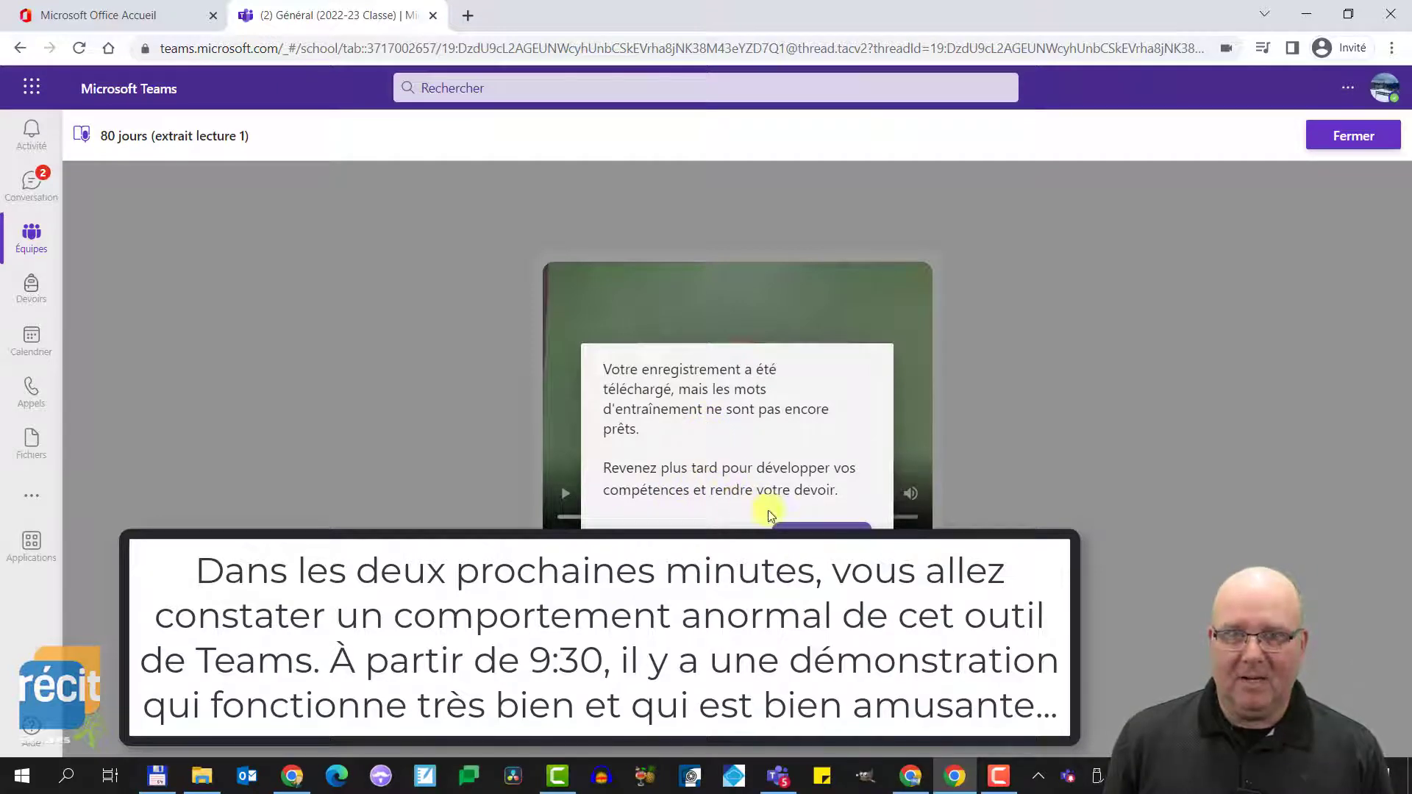
click(827, 525)
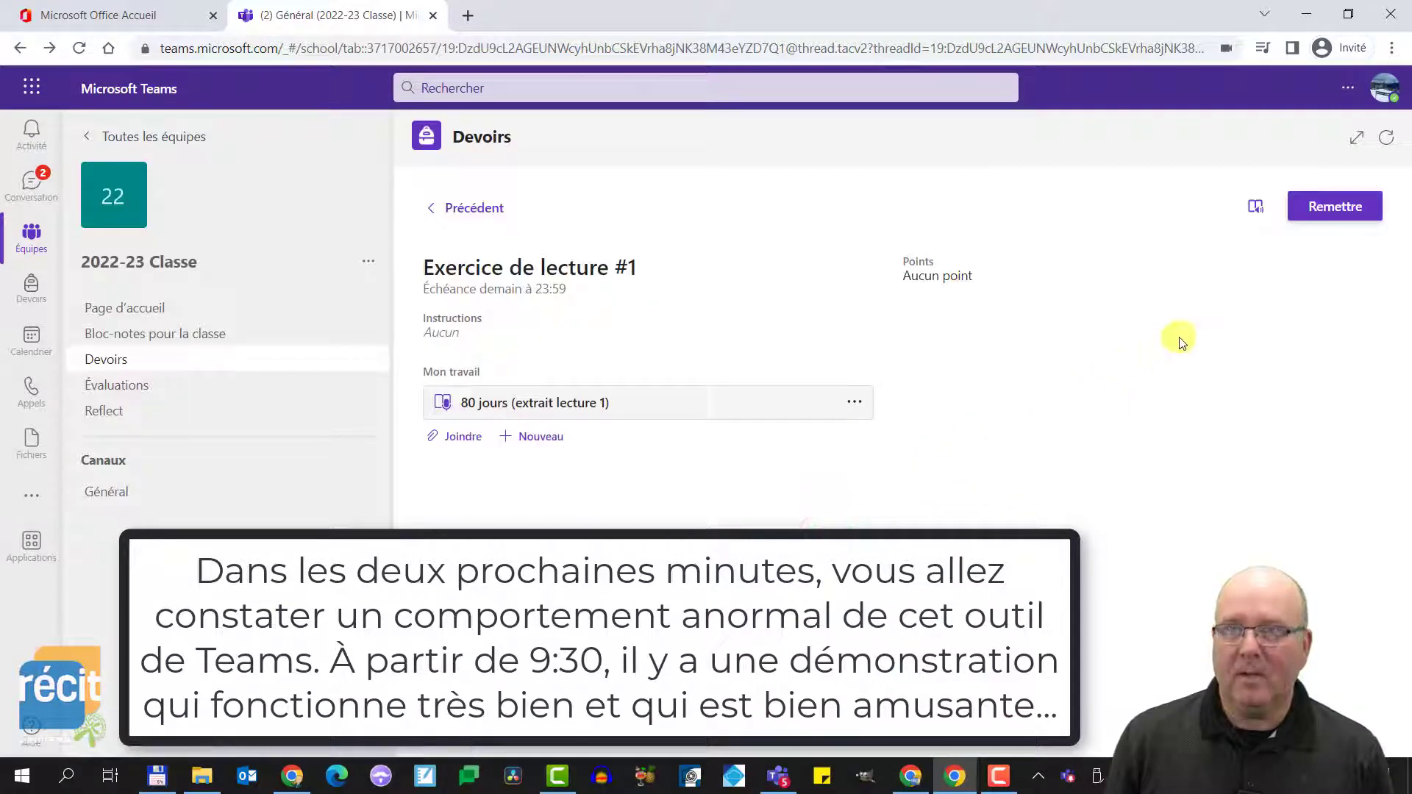
click(1346, 210)
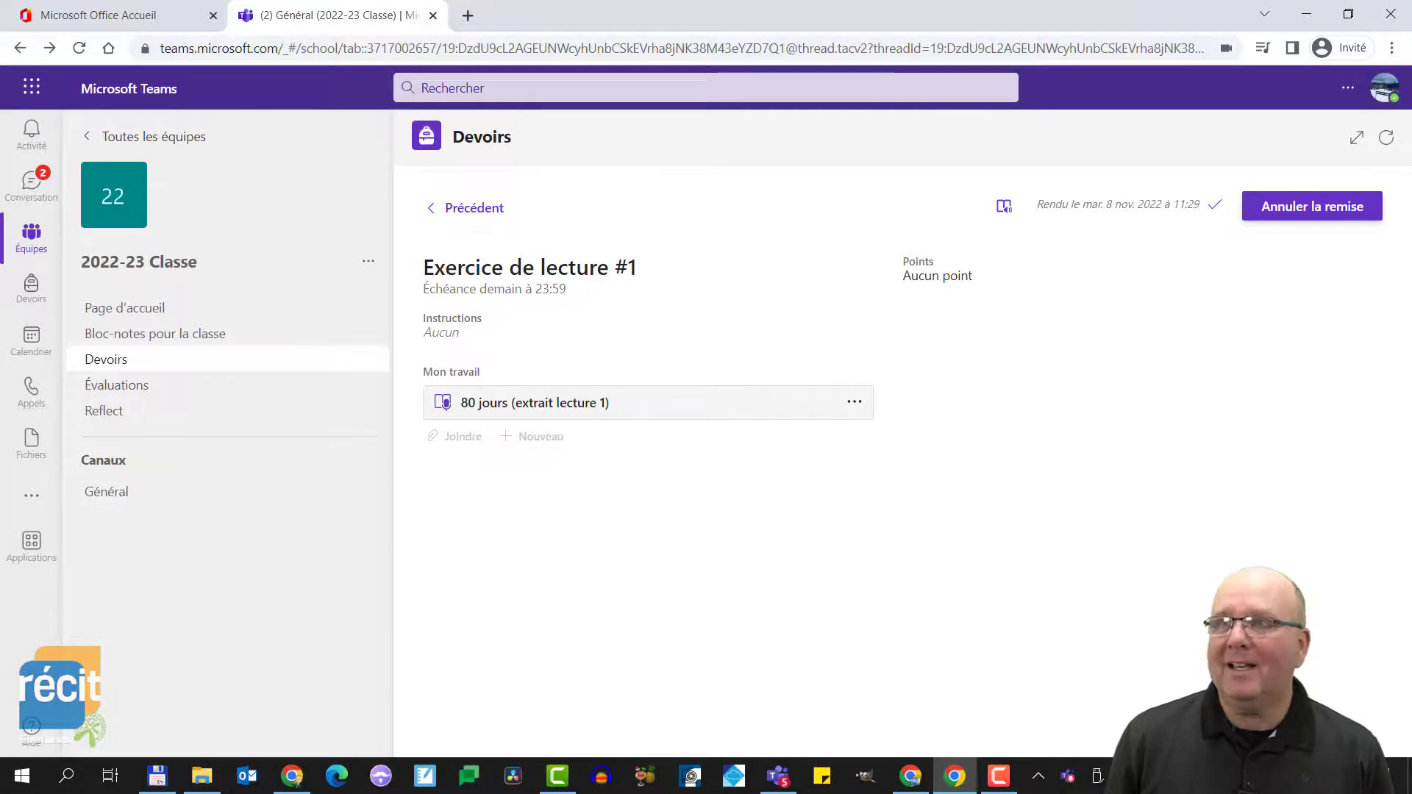
Switch to the teacher's maximized Teams desktop app and open the student's submitted work for Exercice de lecture #1
drag(1411, 151, 487, 96)
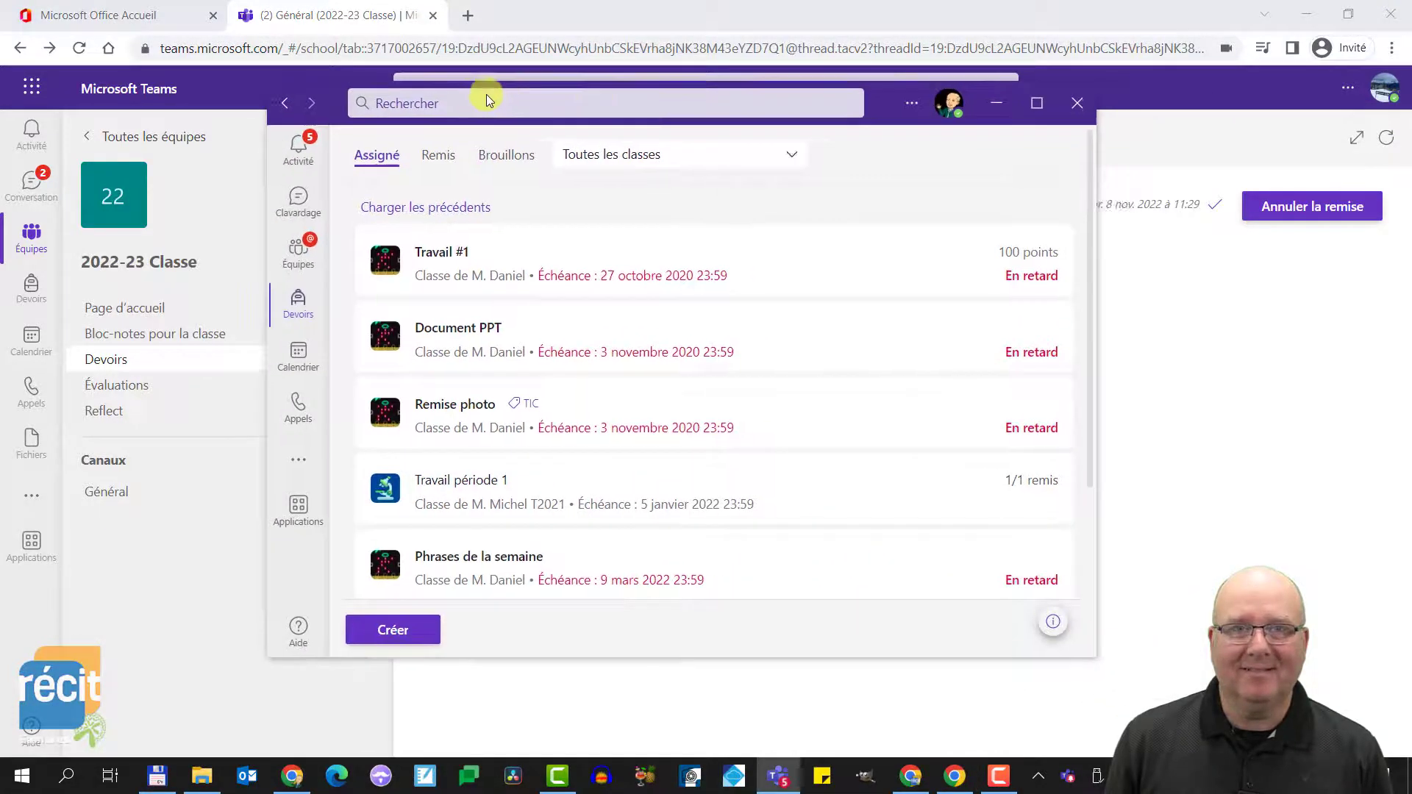
click(1037, 103)
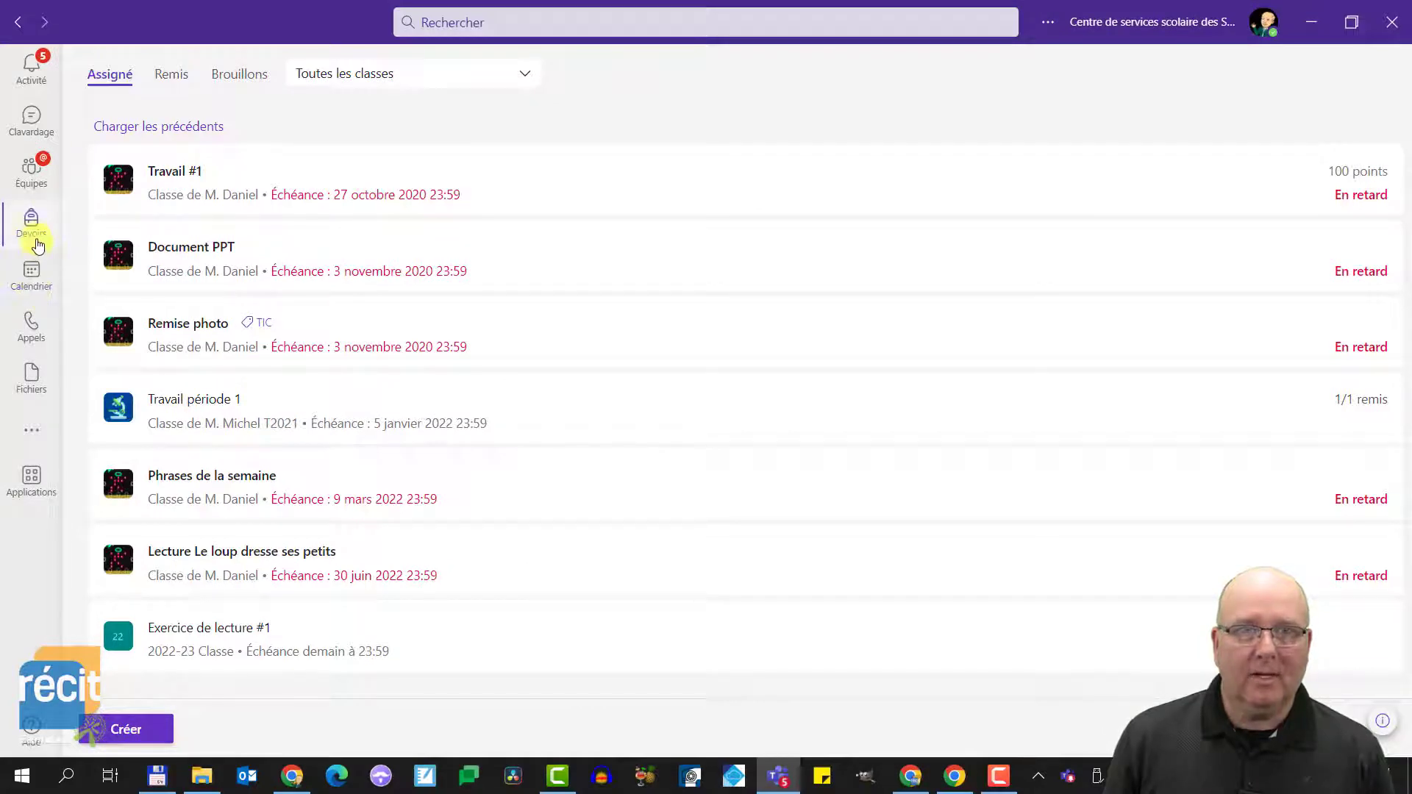
click(35, 232)
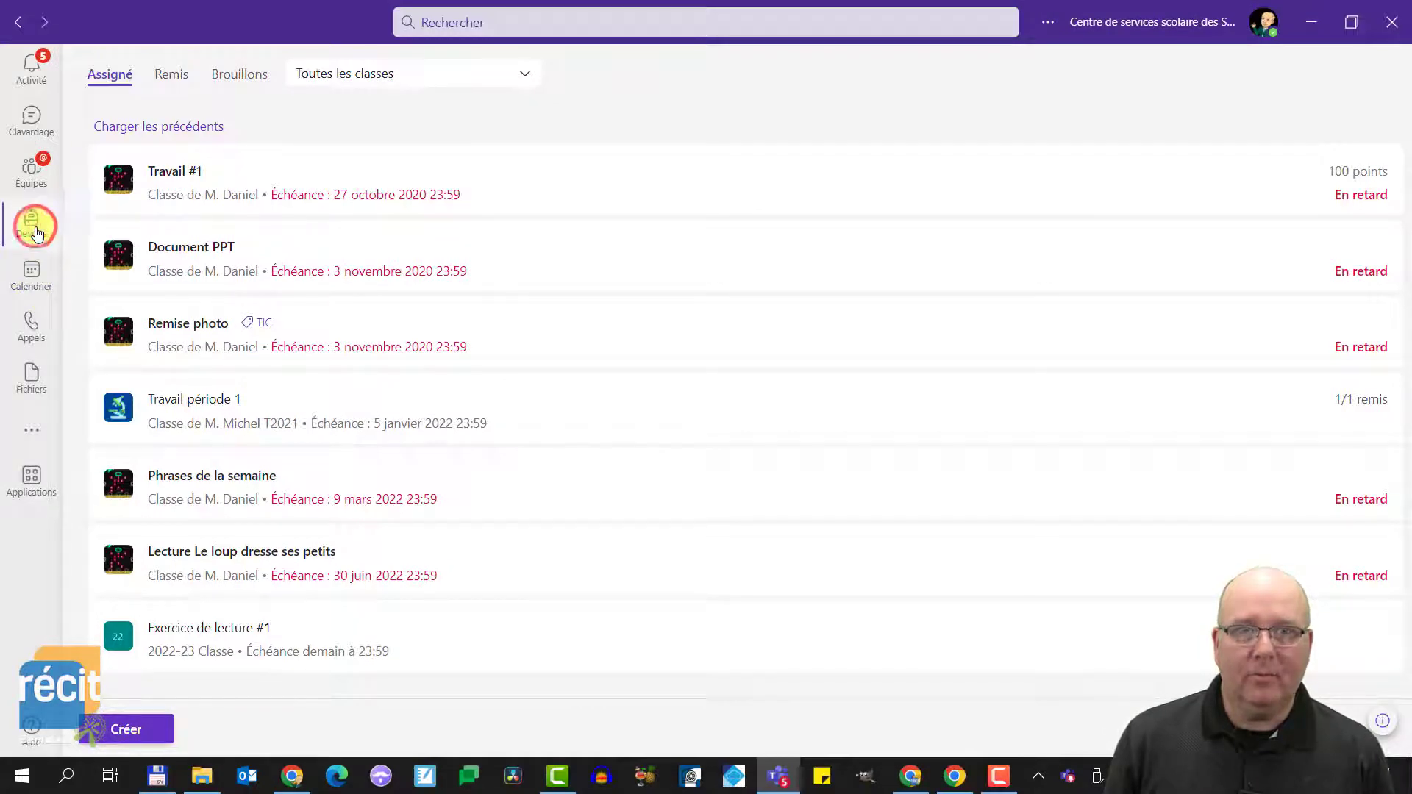
click(271, 647)
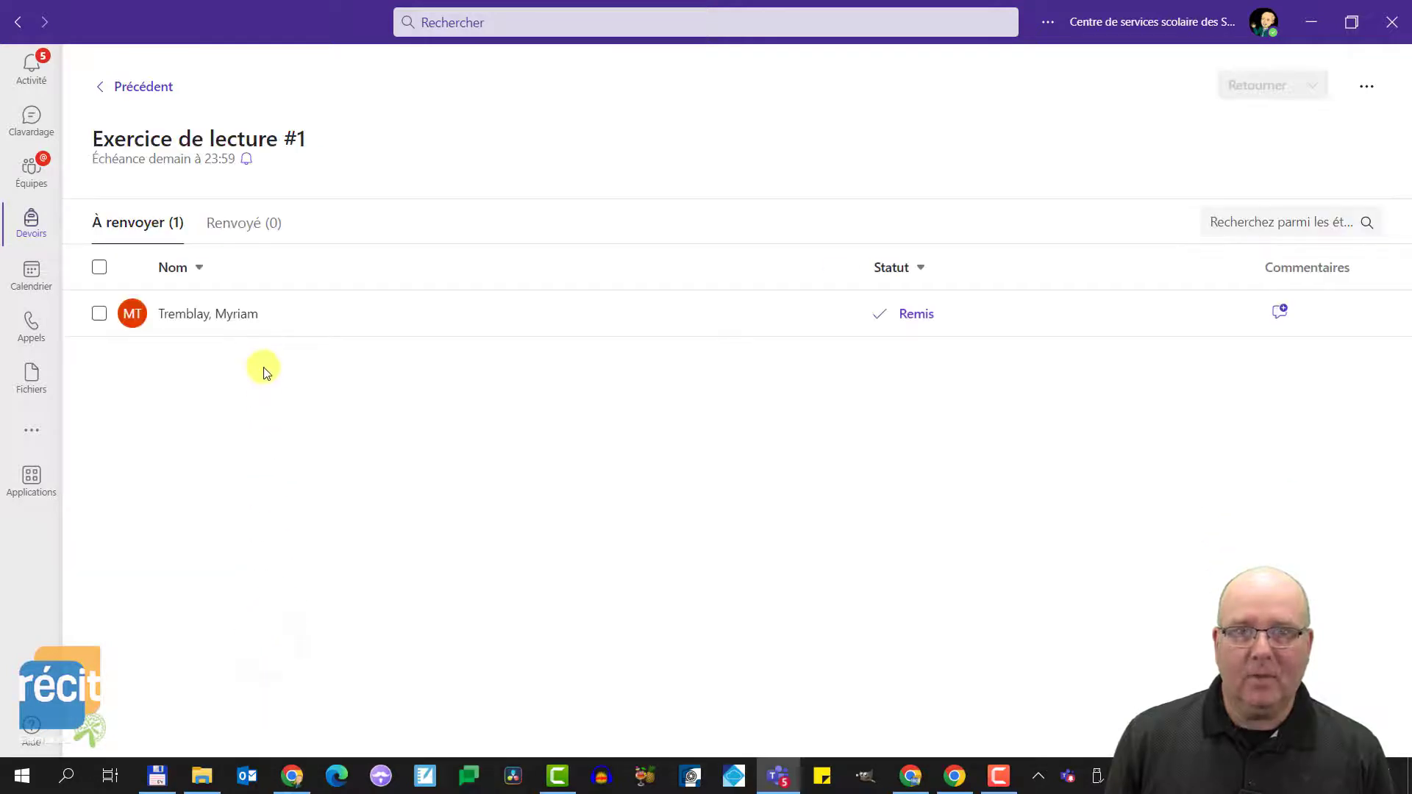
click(914, 317)
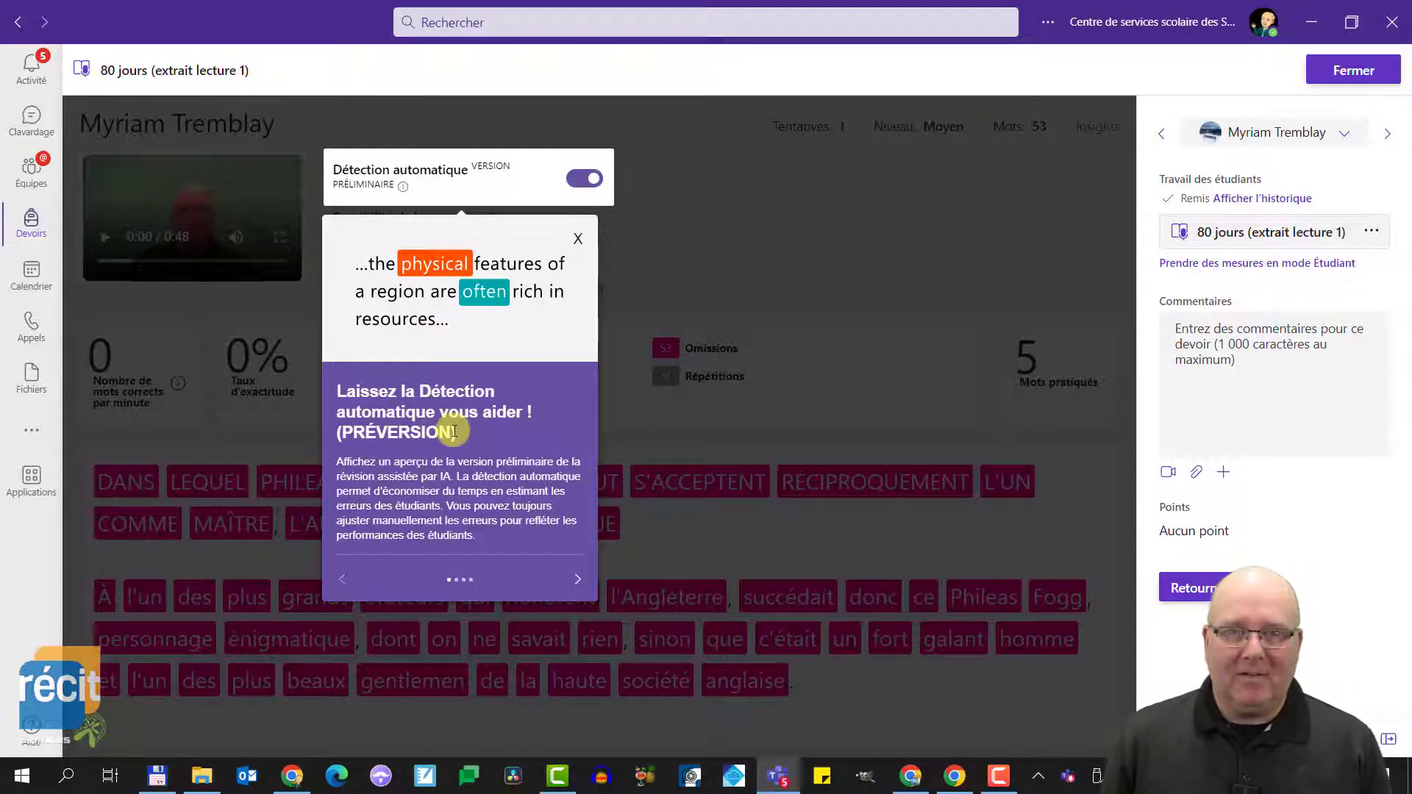
Dismiss the automatic detection introduction and play back about 10 seconds of the student's submitted recording
click(579, 240)
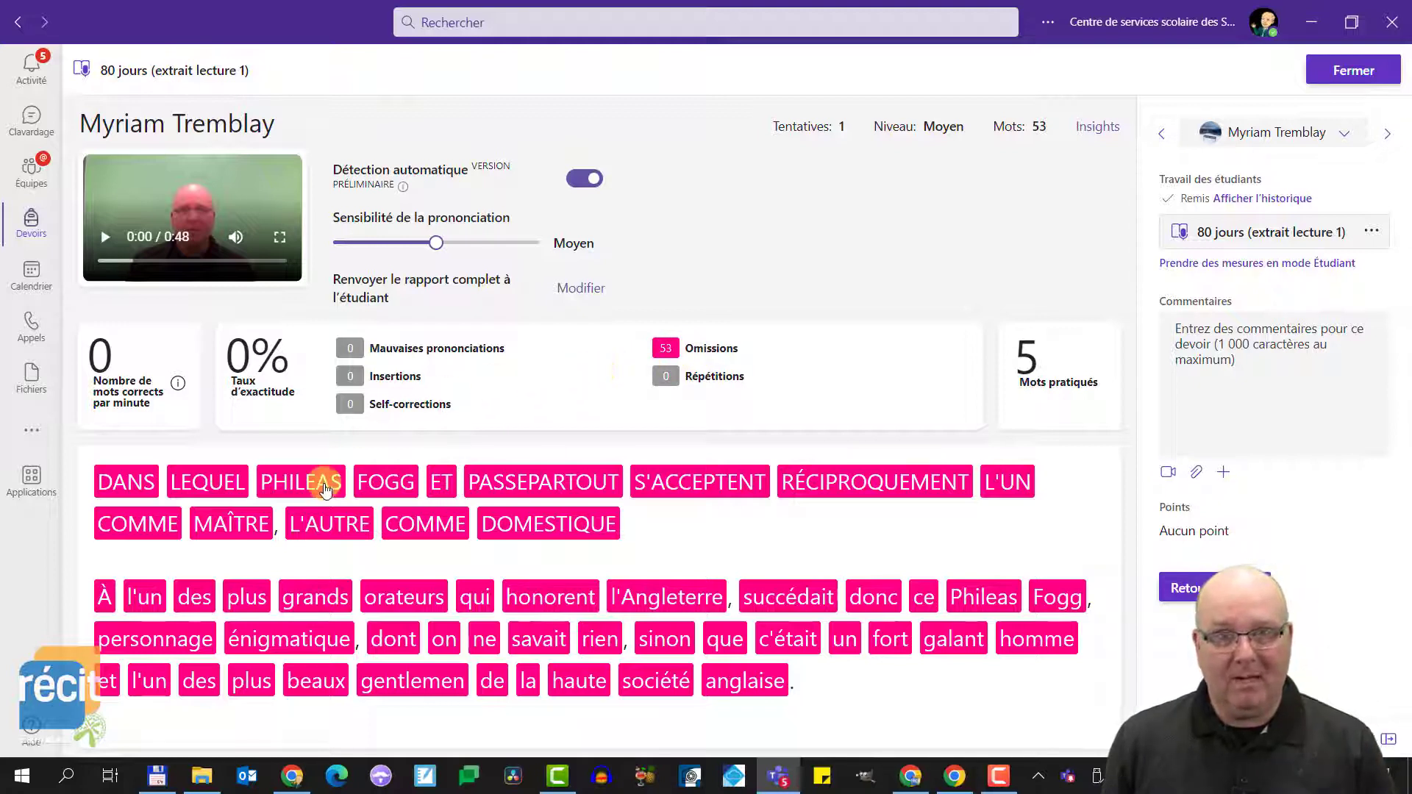
click(106, 239)
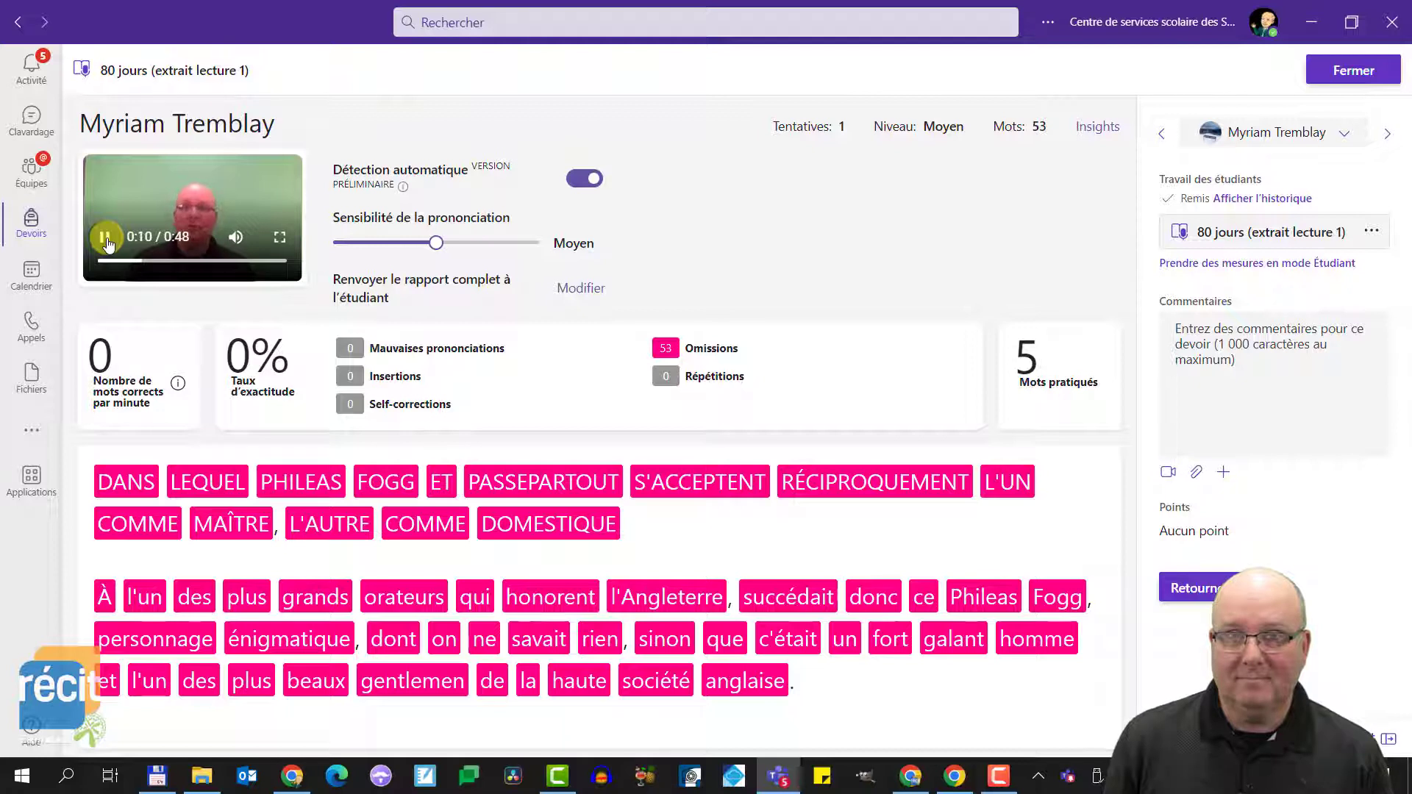
click(107, 238)
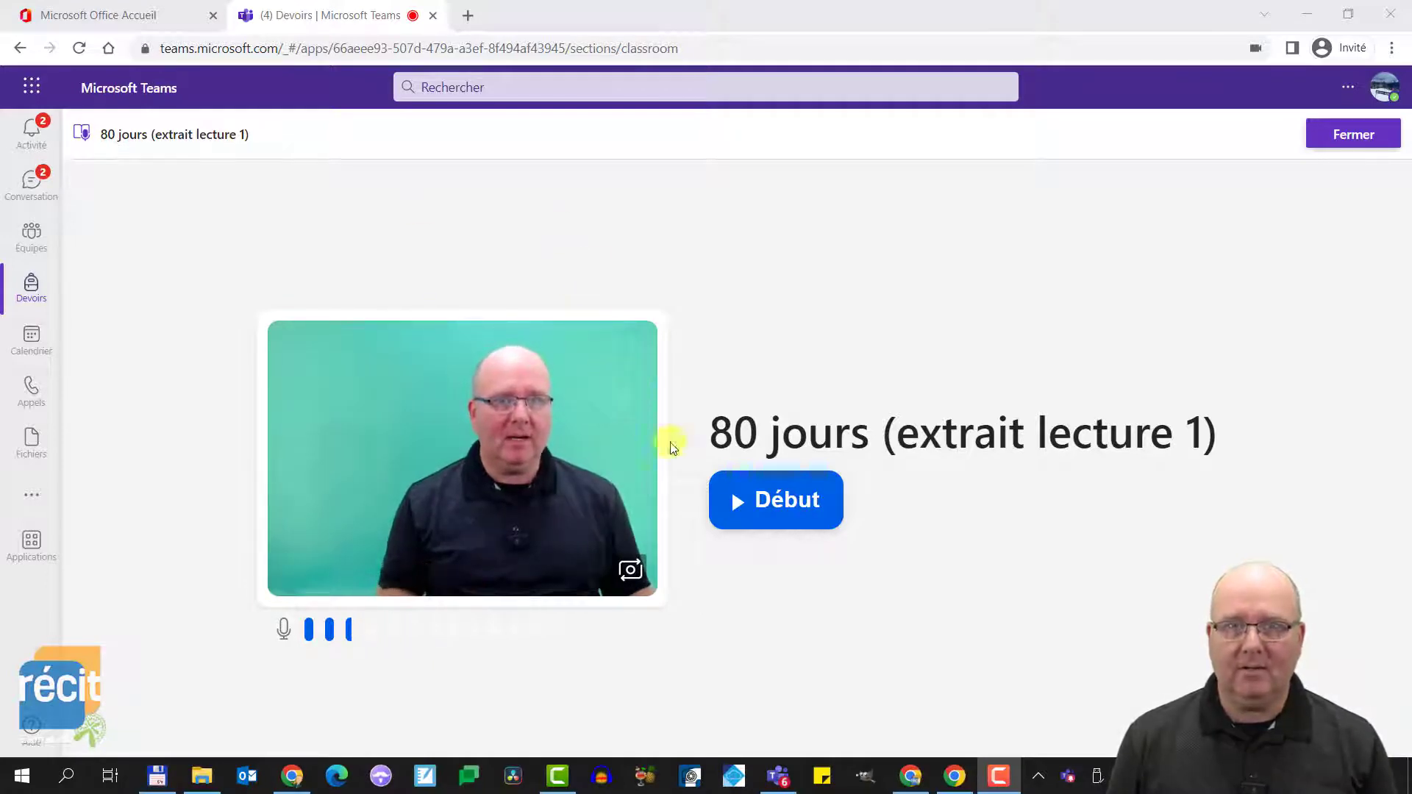
In the student's browser session, start a new recording of the reading, set the text size to 36, and try the increased spacing
click(778, 503)
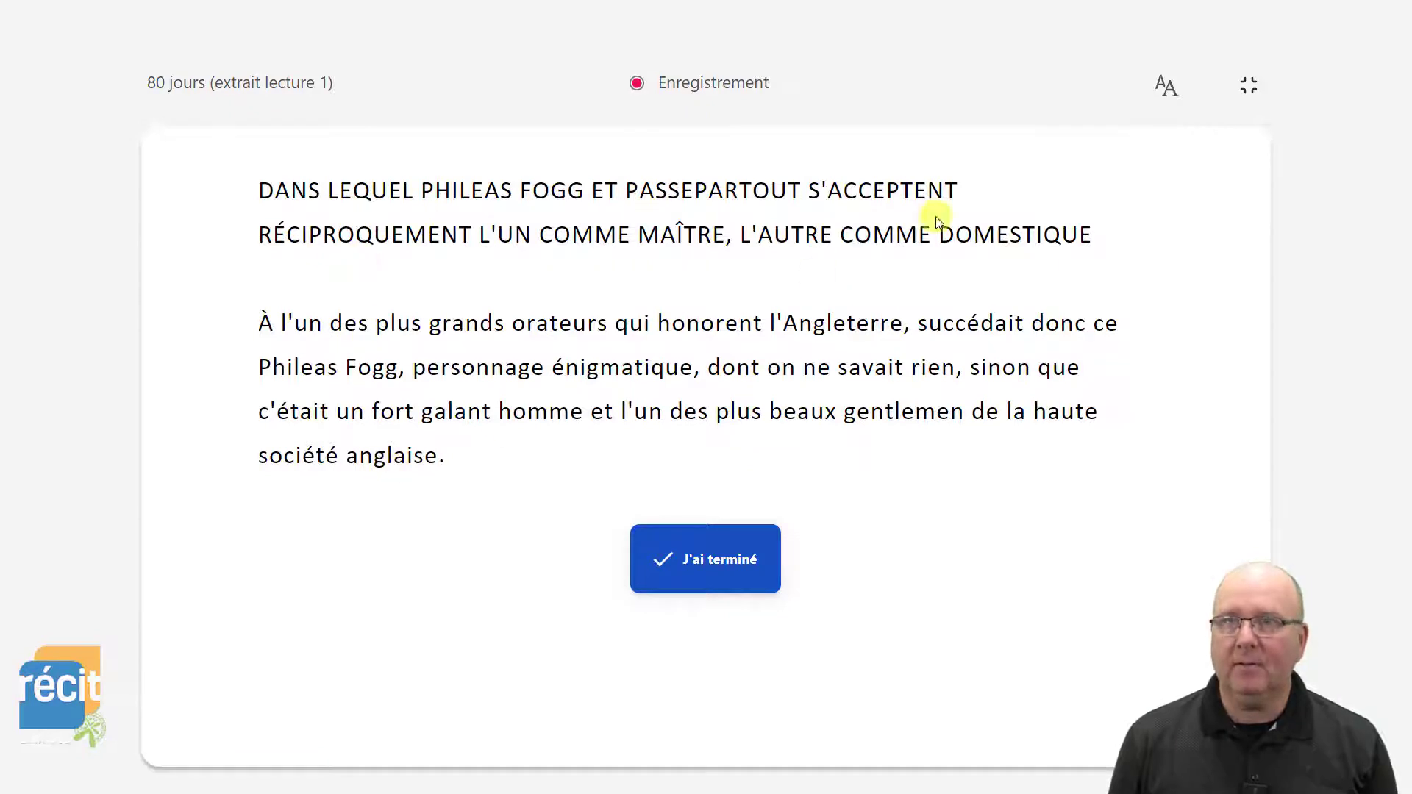
click(1170, 94)
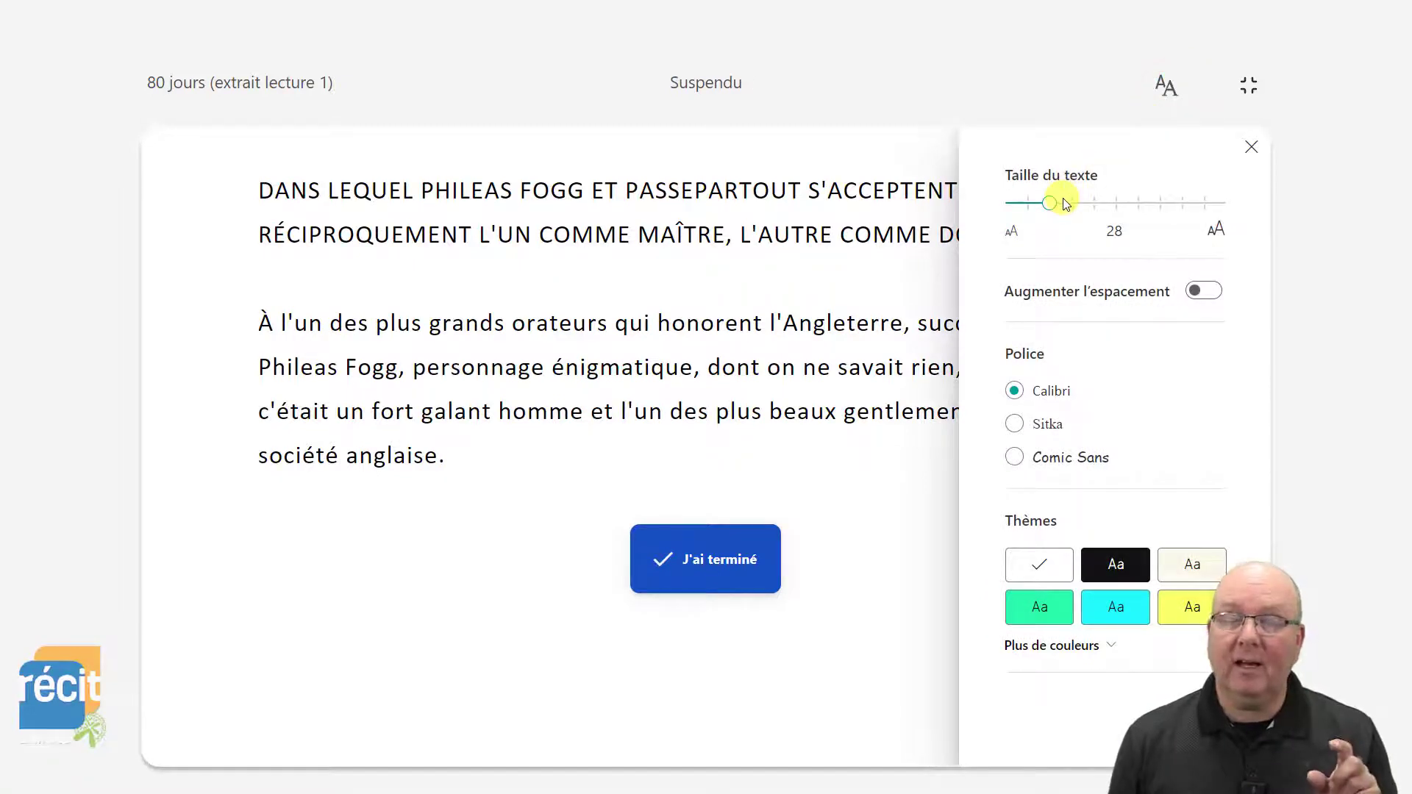
mouse_move(1054, 211)
mouse_down()
mouse_move(1089, 210)
mouse_move(1070, 211)
mouse_up()
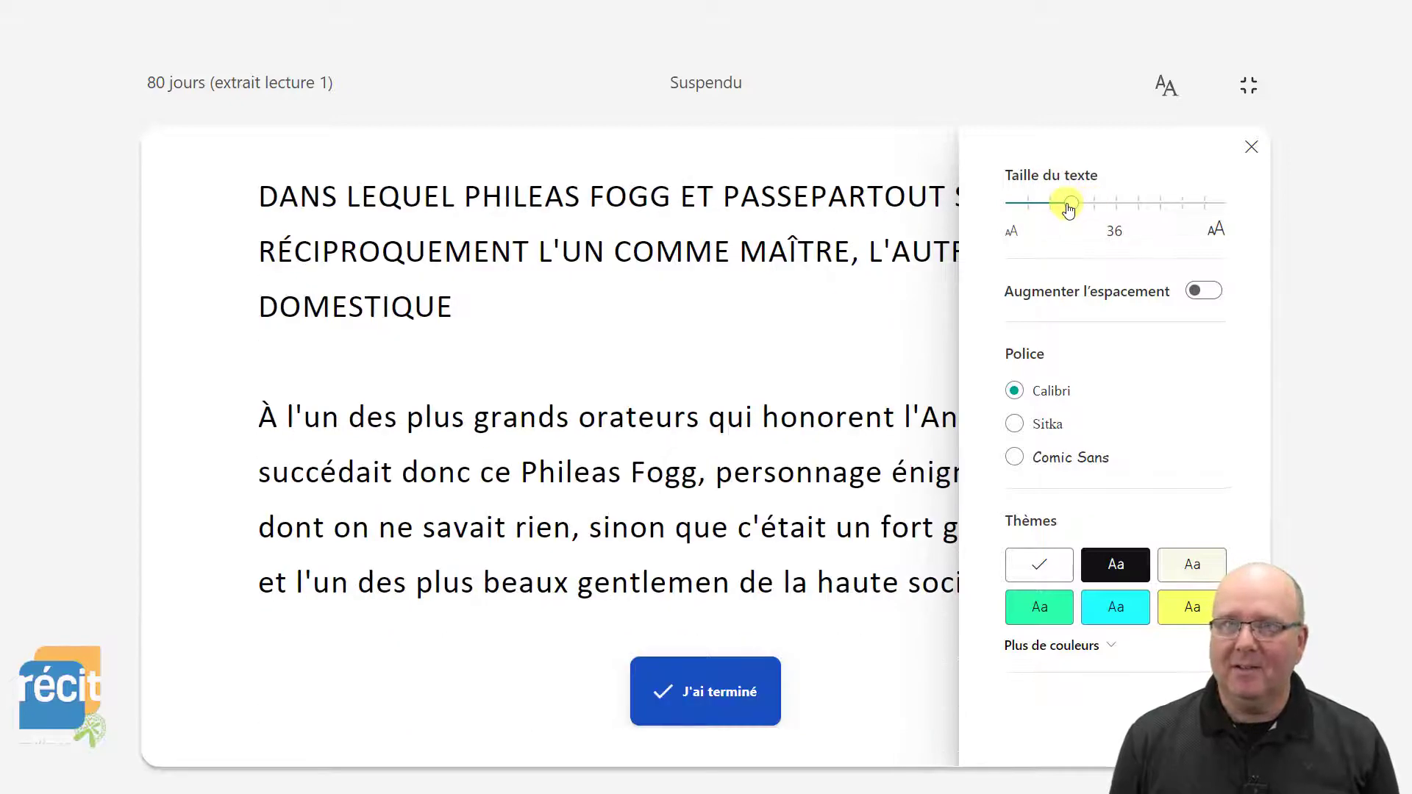
click(1203, 294)
click(1204, 298)
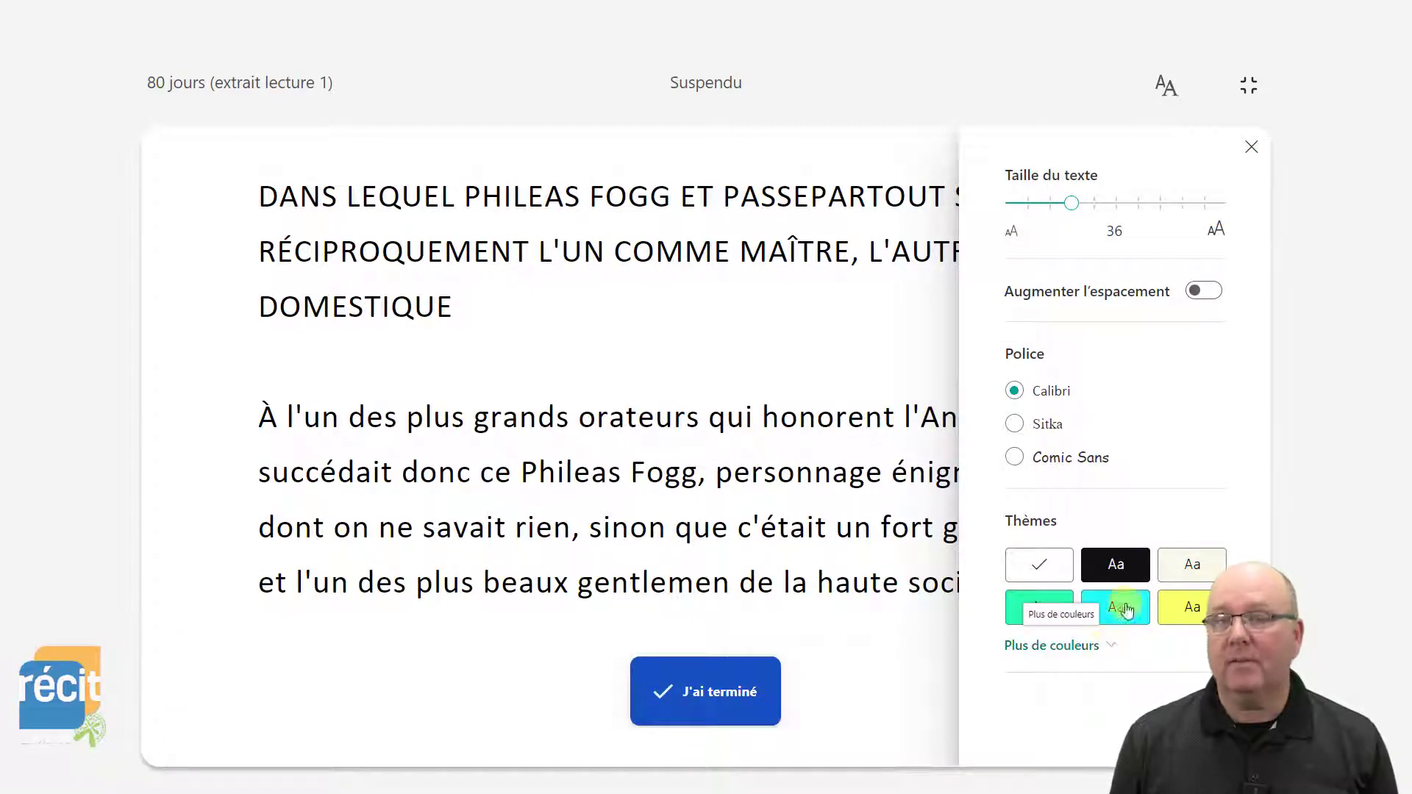
click(1254, 149)
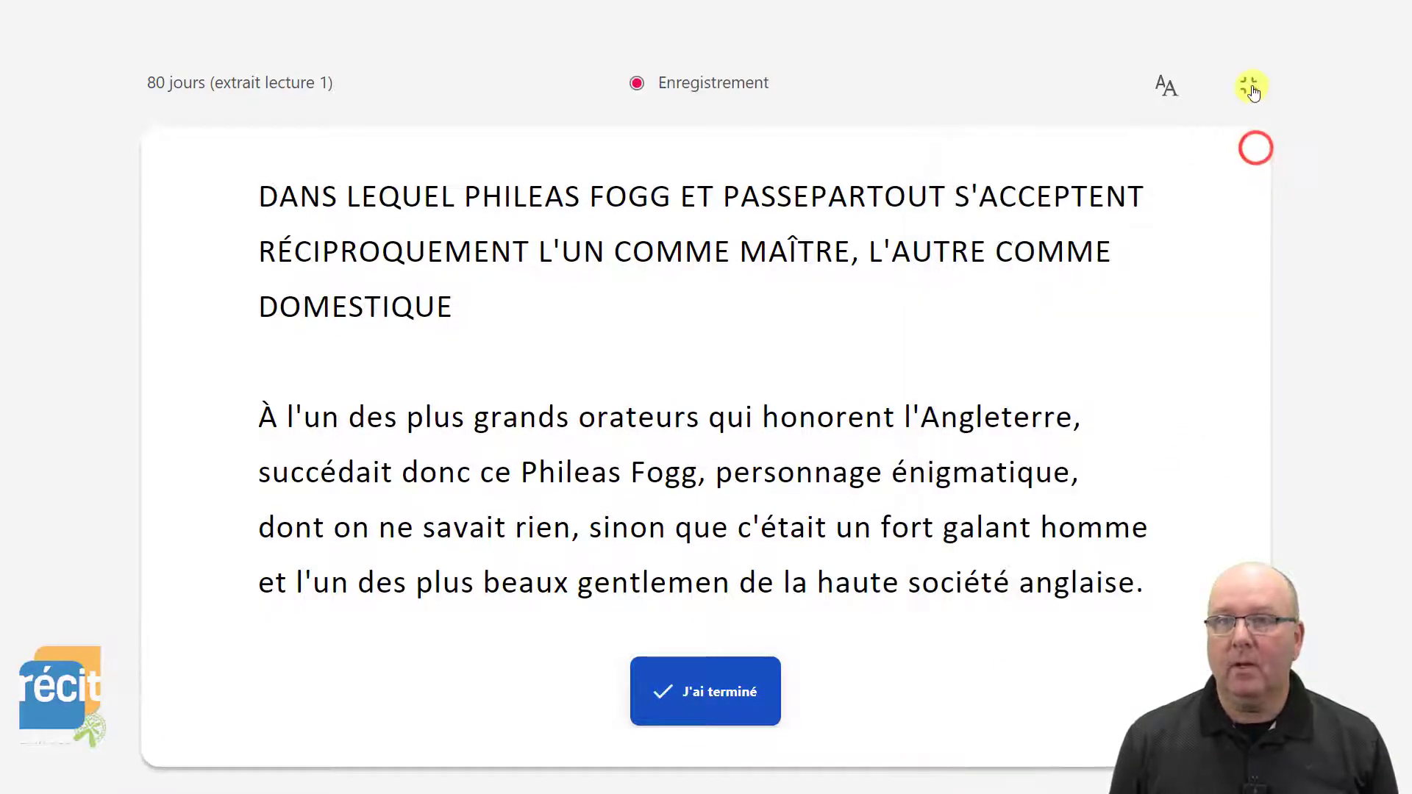
Exit full screen and return to it in the reading view, and finish the recording
click(1248, 86)
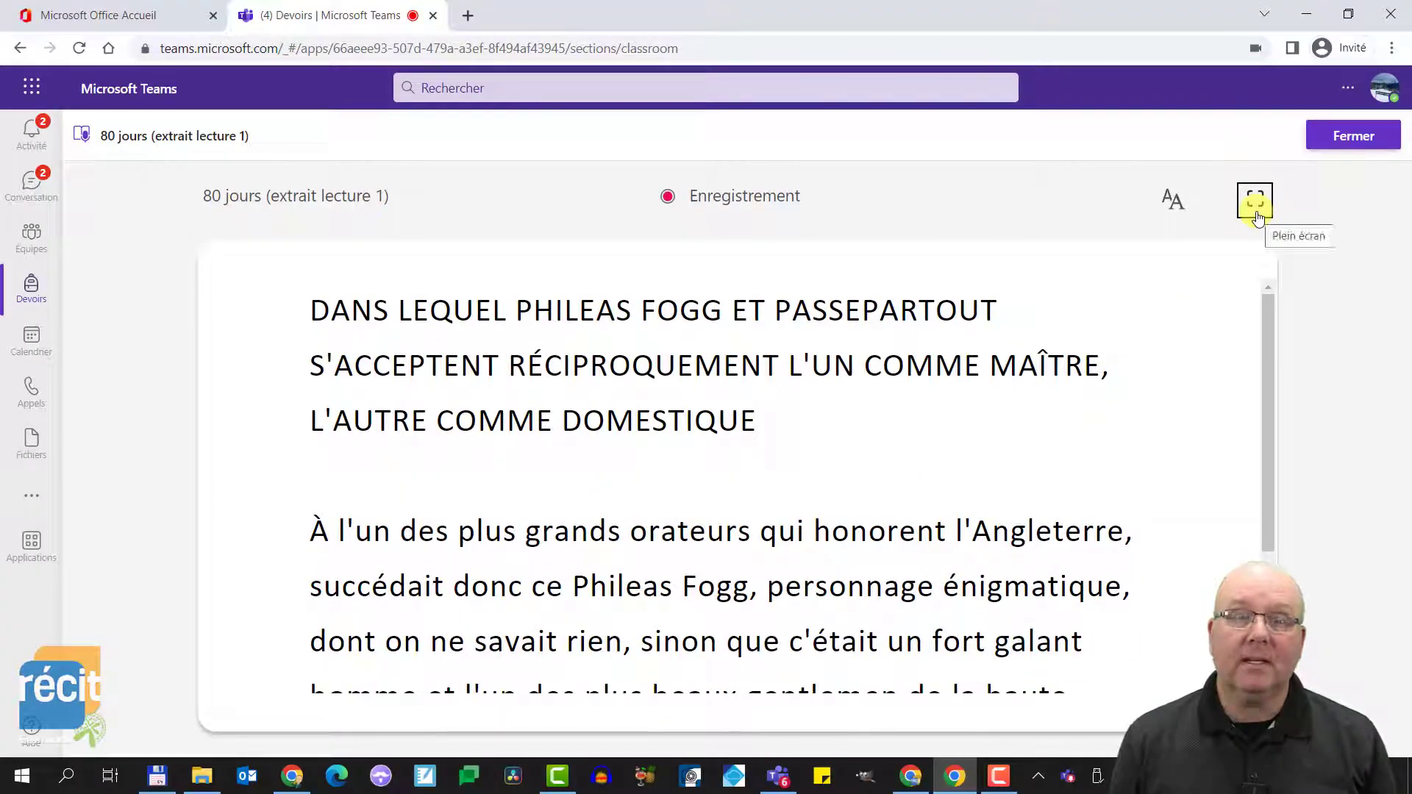
click(1256, 214)
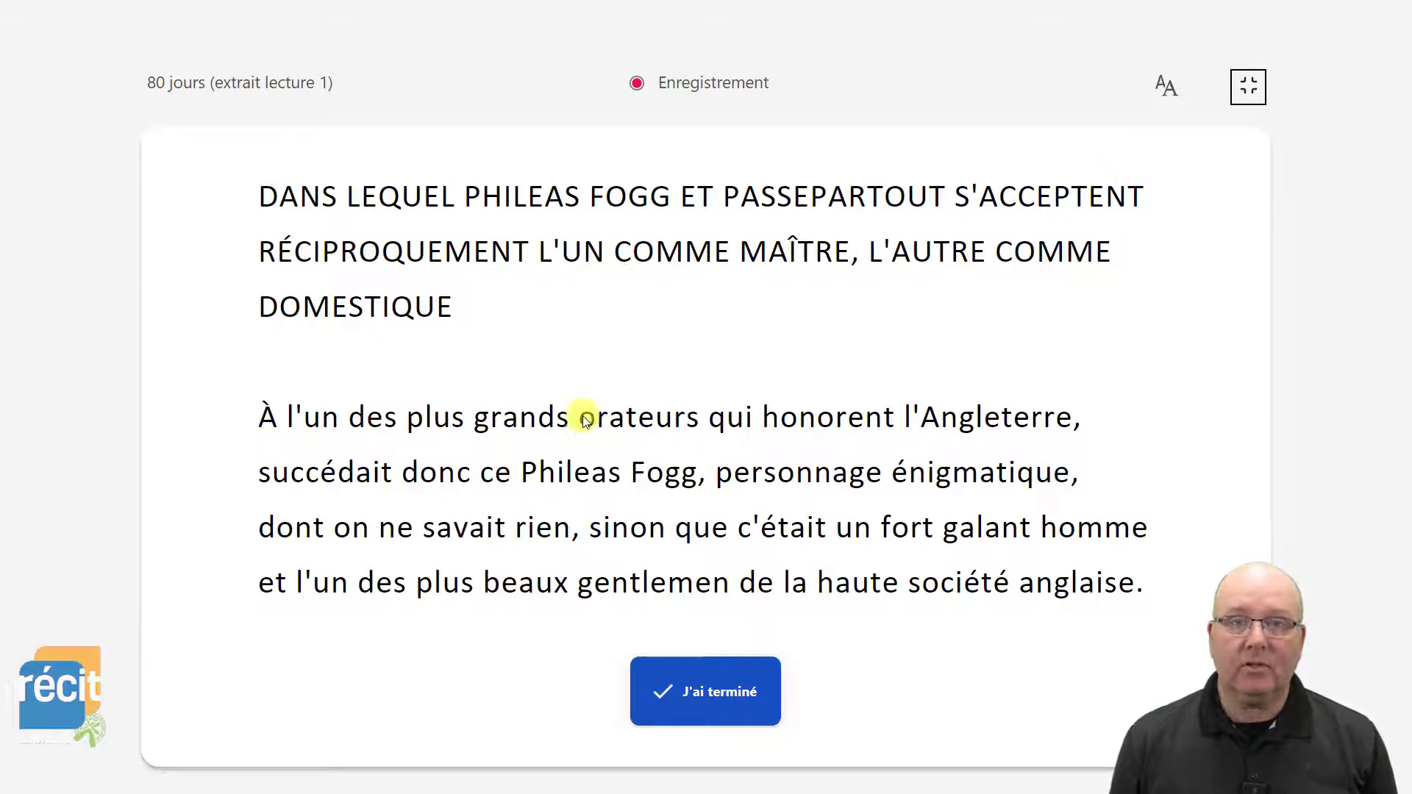
click(715, 695)
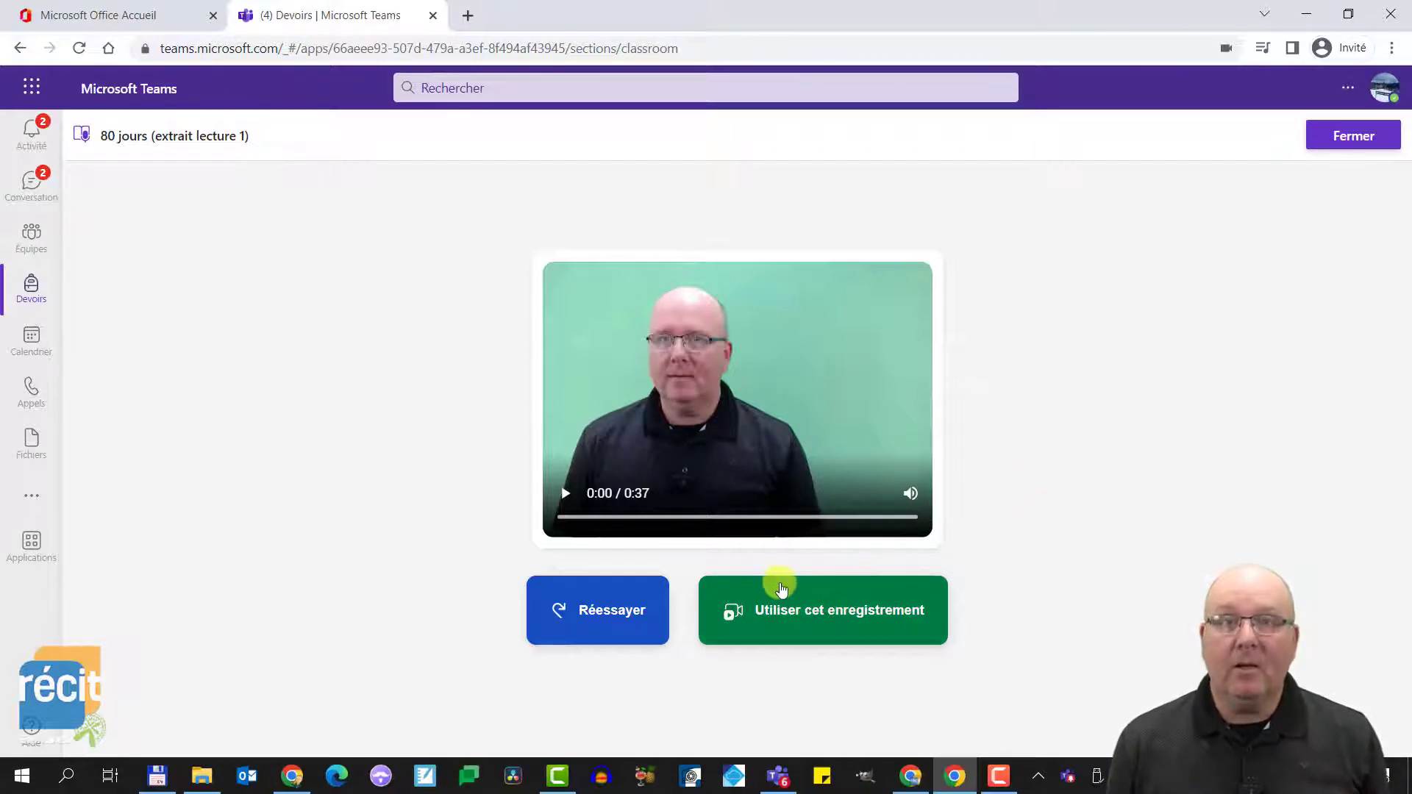
Discard the recording, record the reading of 80 jours (extrait lecture 1) again, and accept the new recording
click(623, 616)
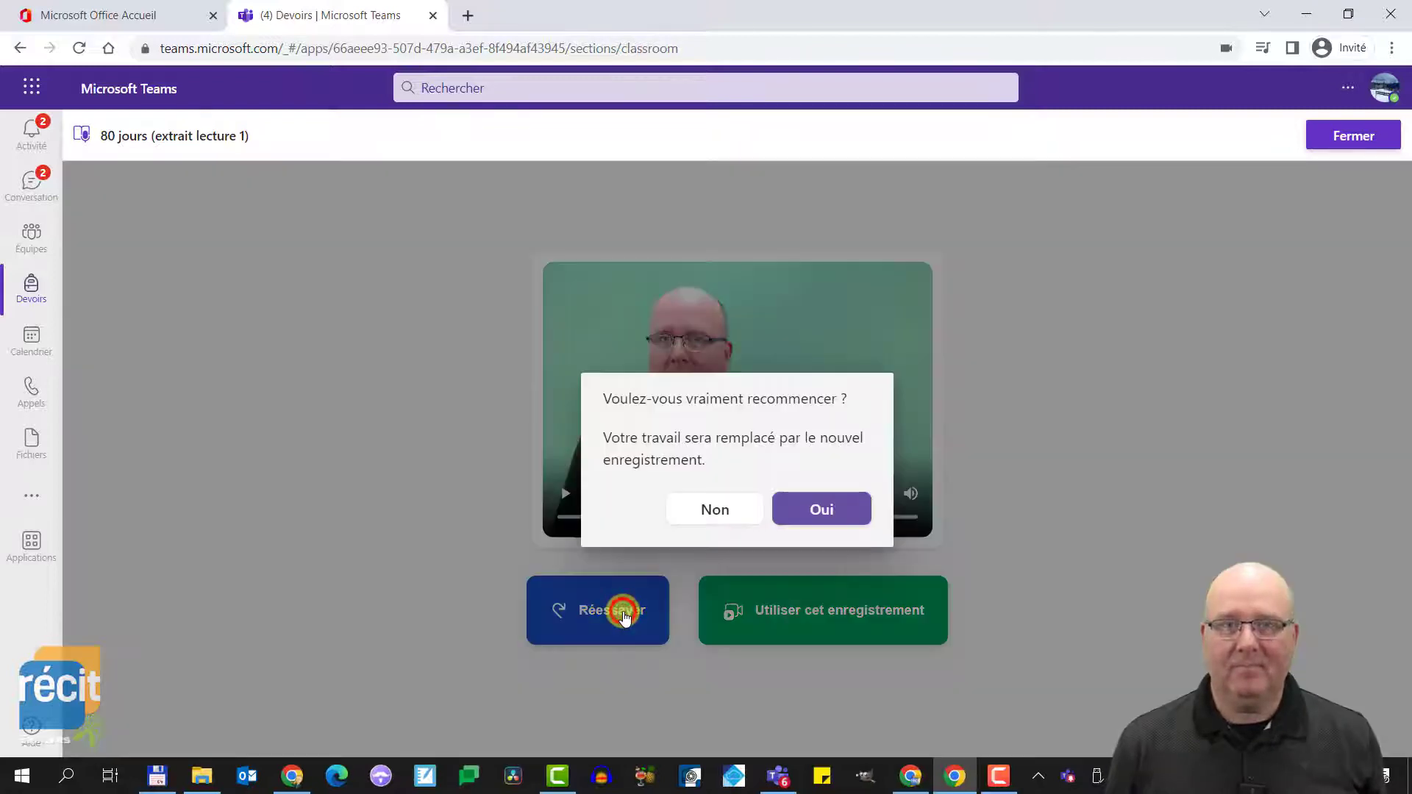
click(807, 512)
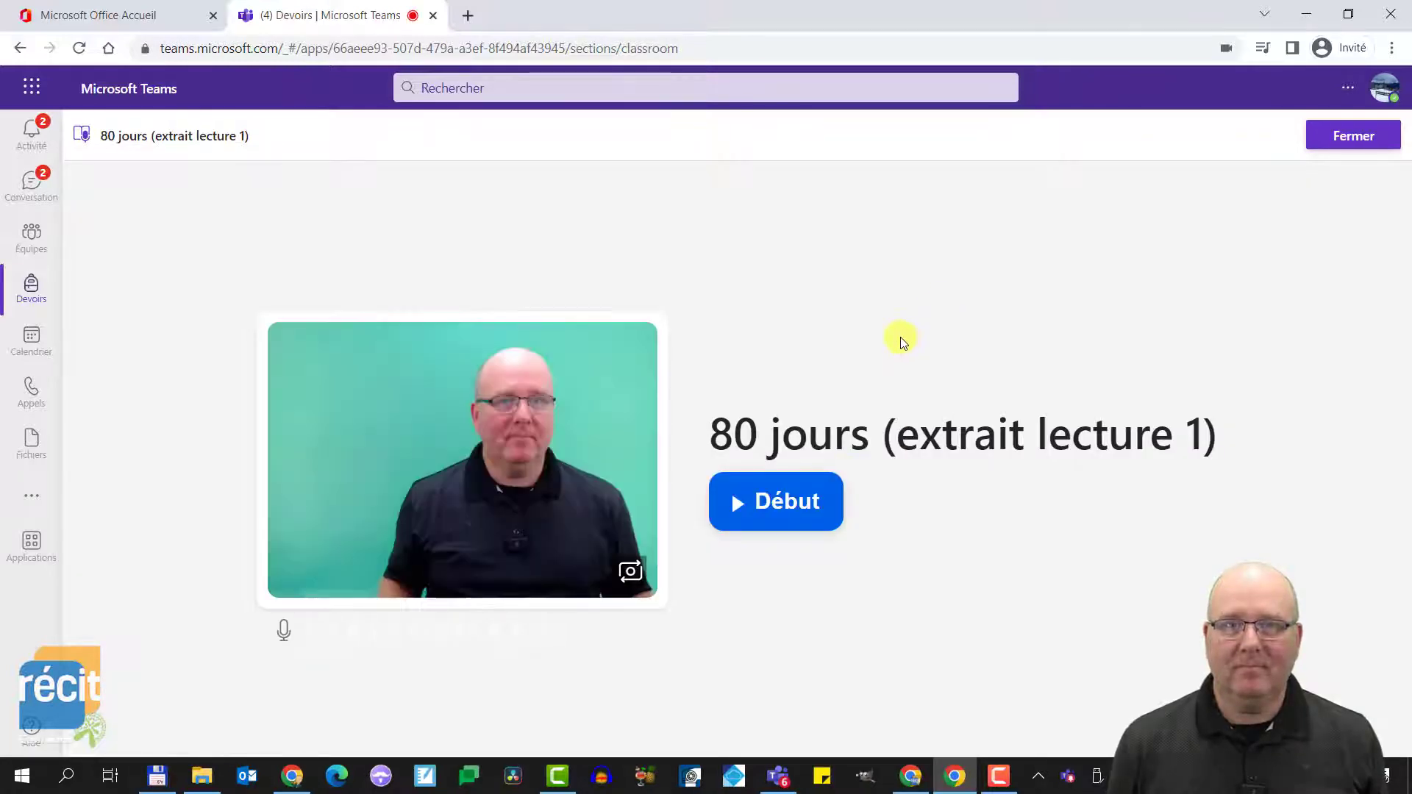
click(790, 489)
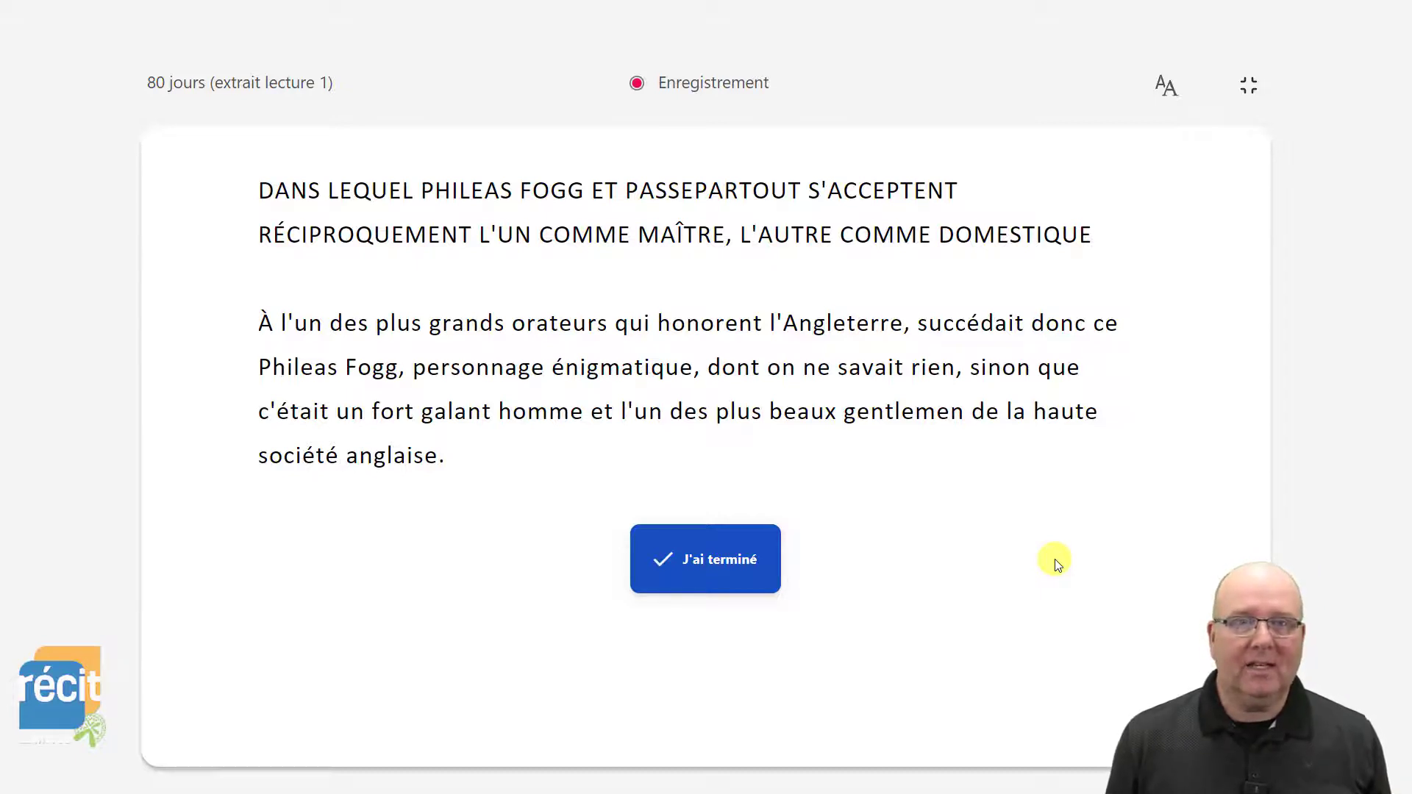
click(727, 563)
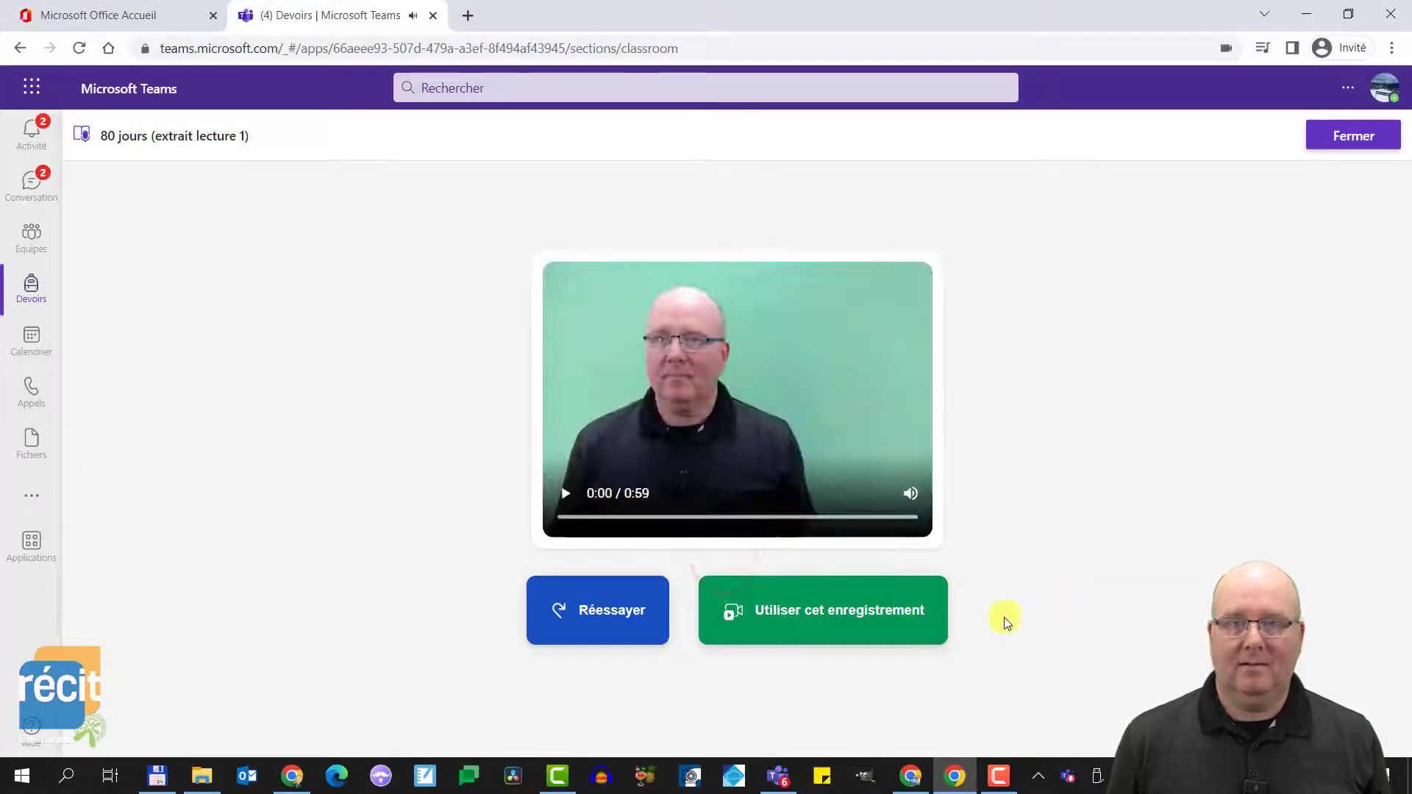
click(836, 615)
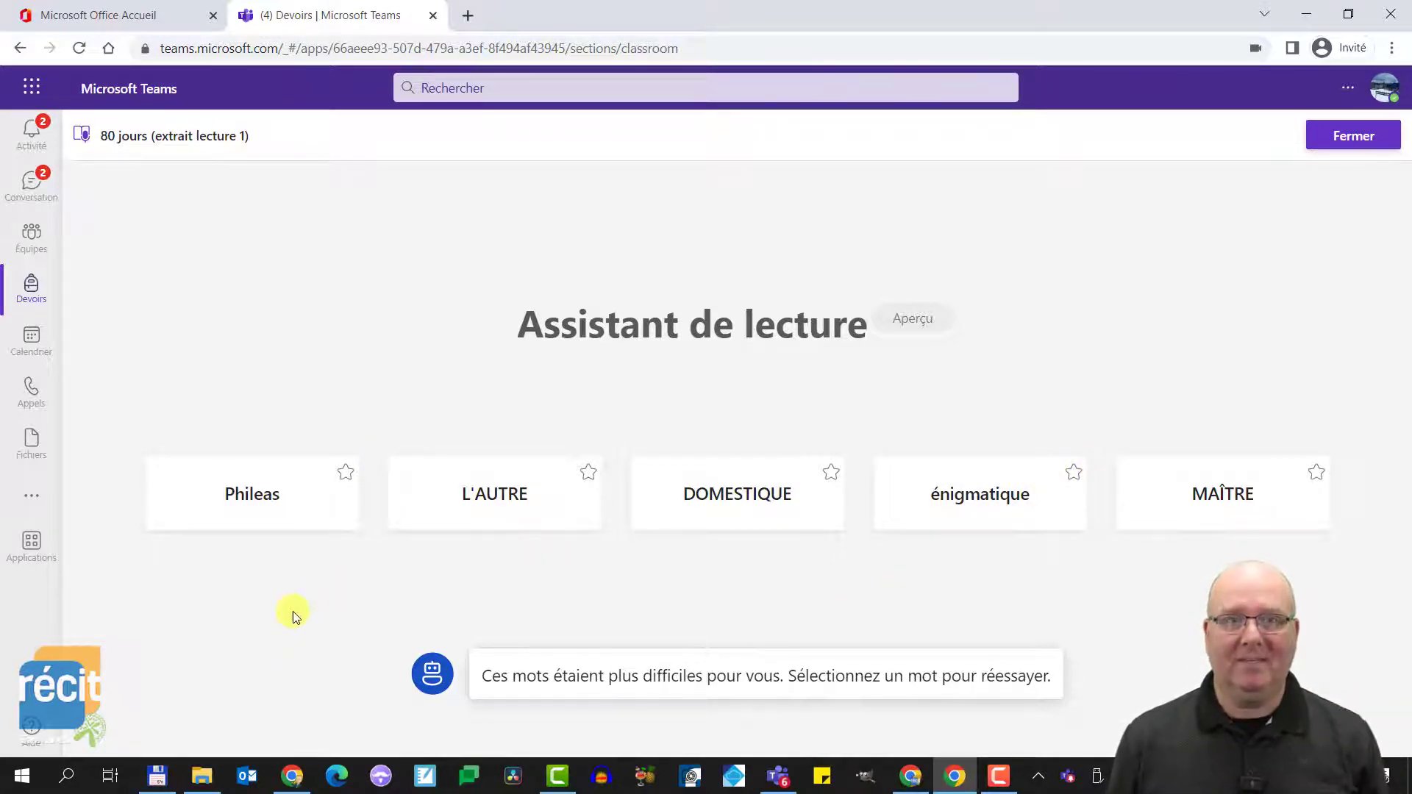
Open the word L'AUTRE in the reading coach and record its pronunciation twice
click(492, 504)
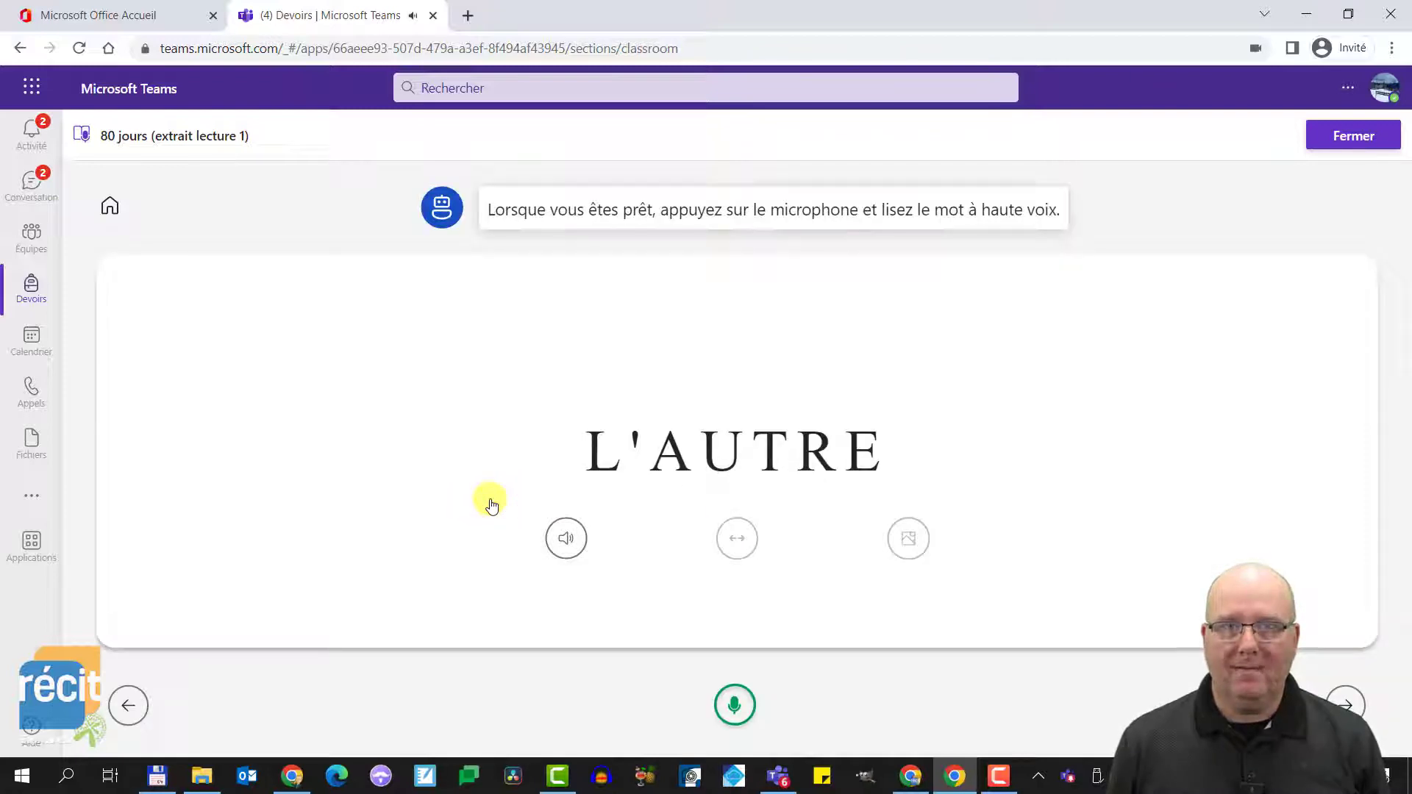
click(734, 706)
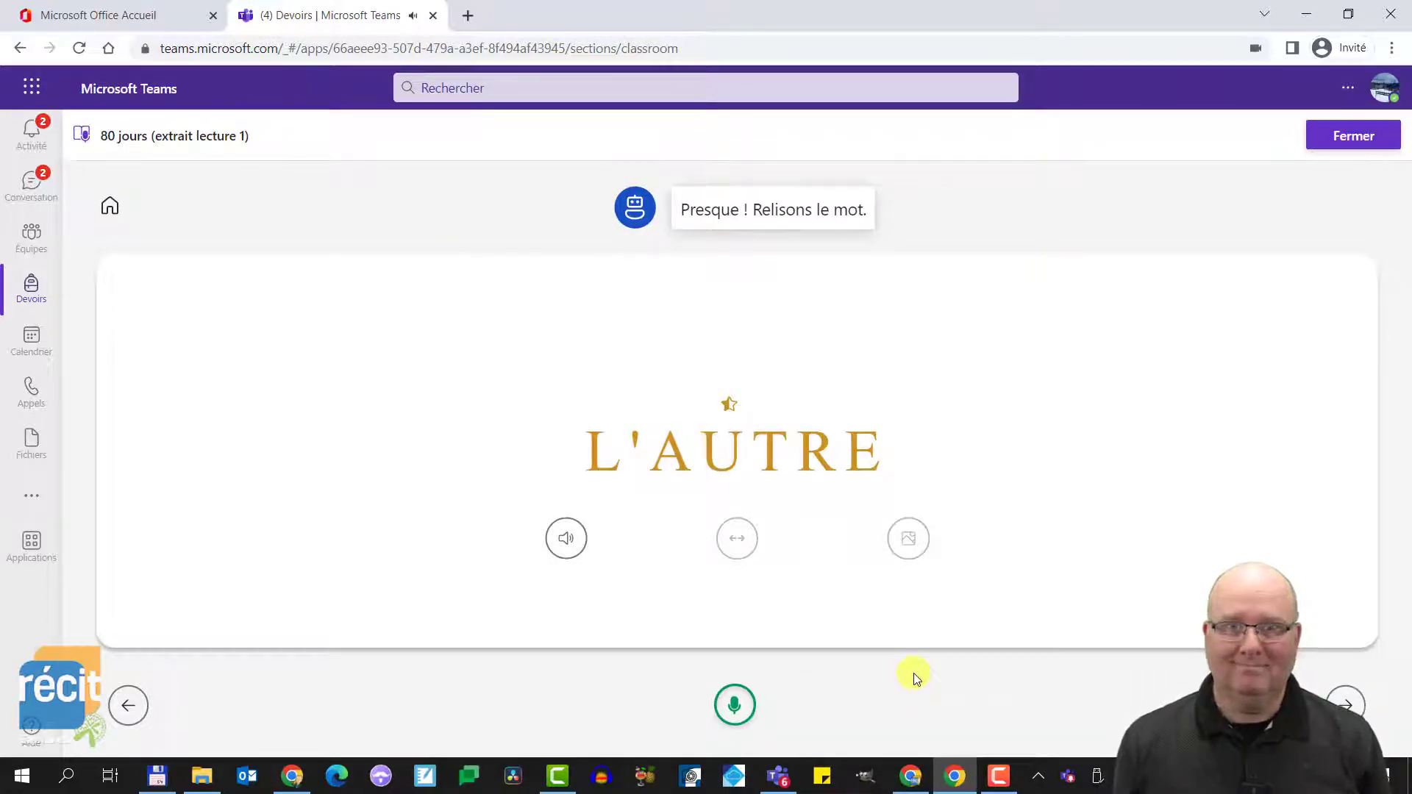
click(743, 707)
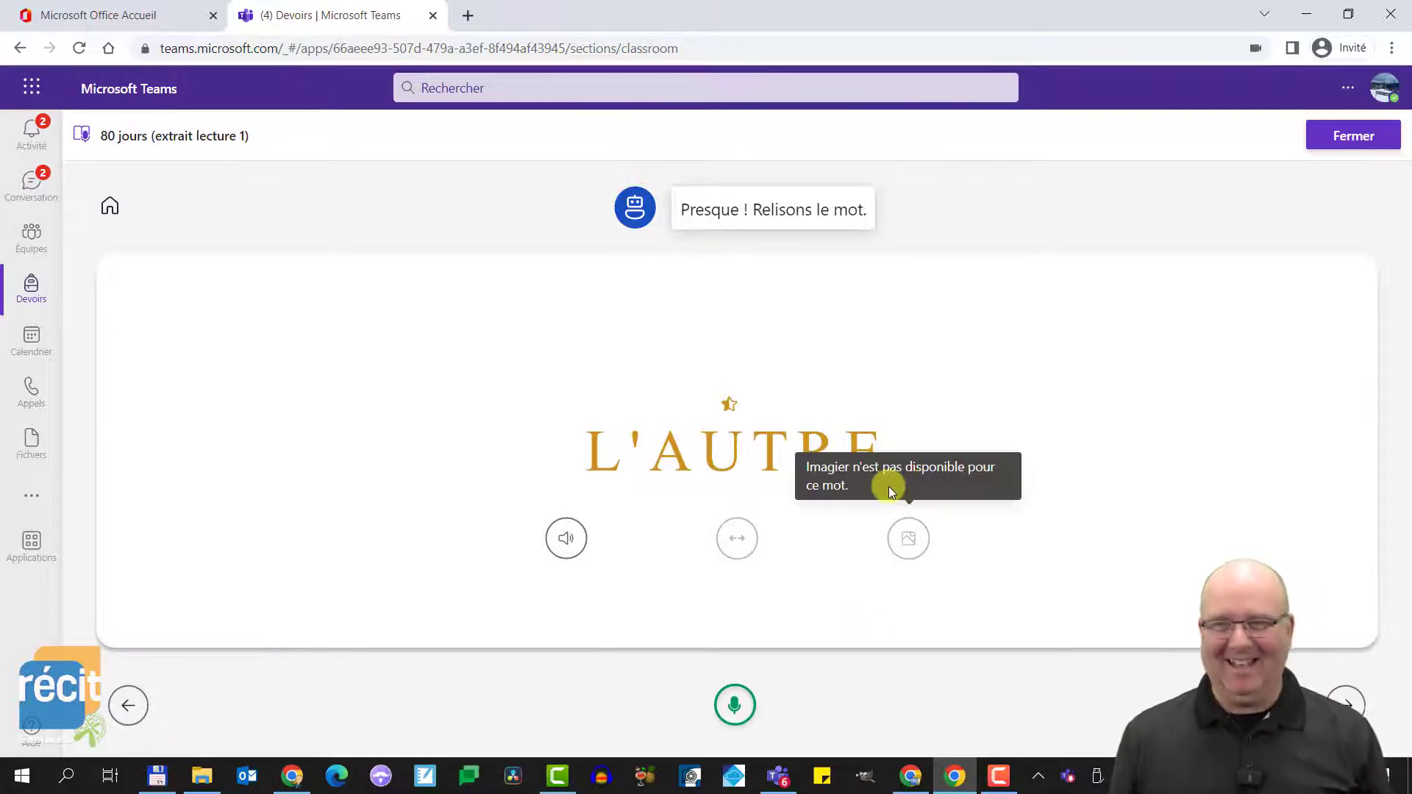
Advance the reading coach to the word DOMESTIQUE and practise it aloud in repeated recordings
click(1346, 704)
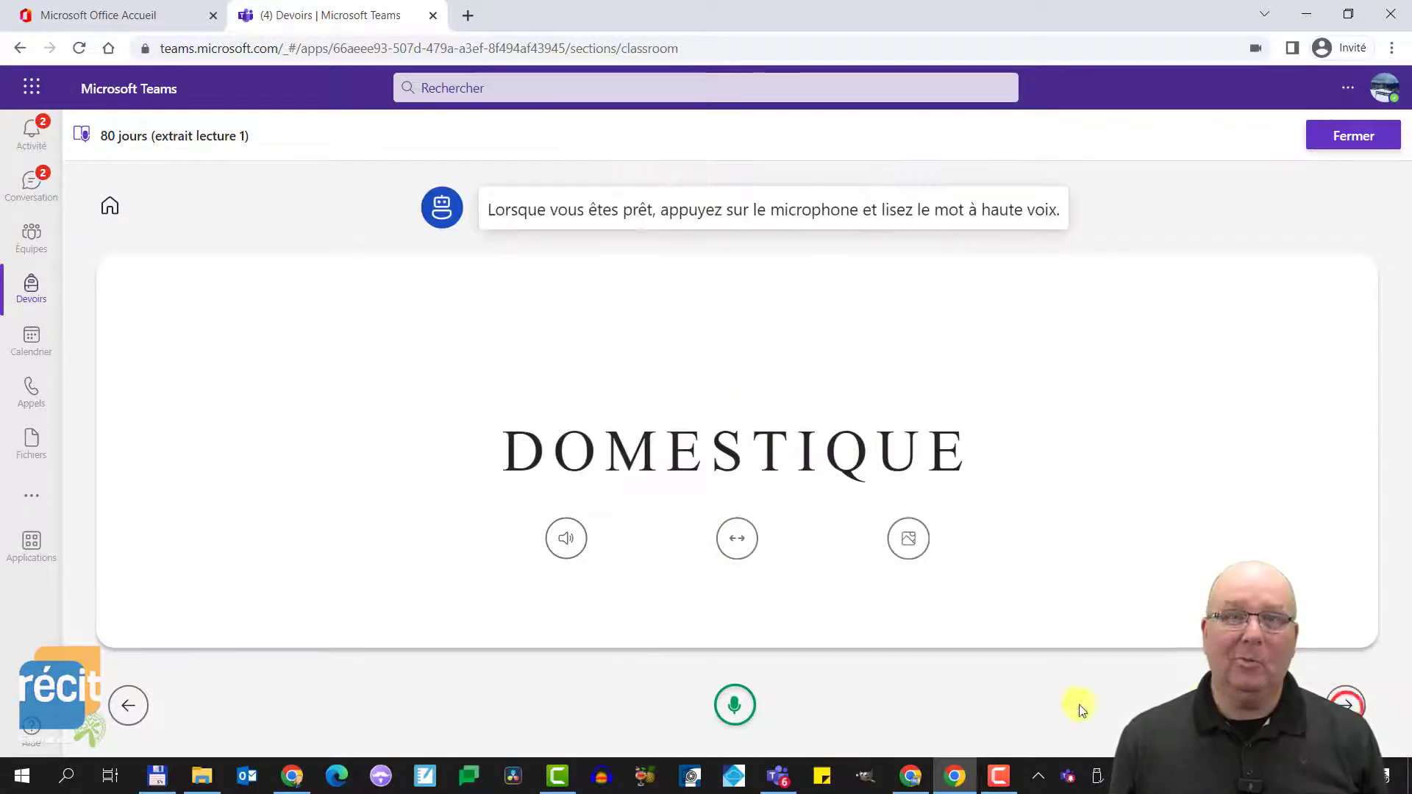
click(736, 707)
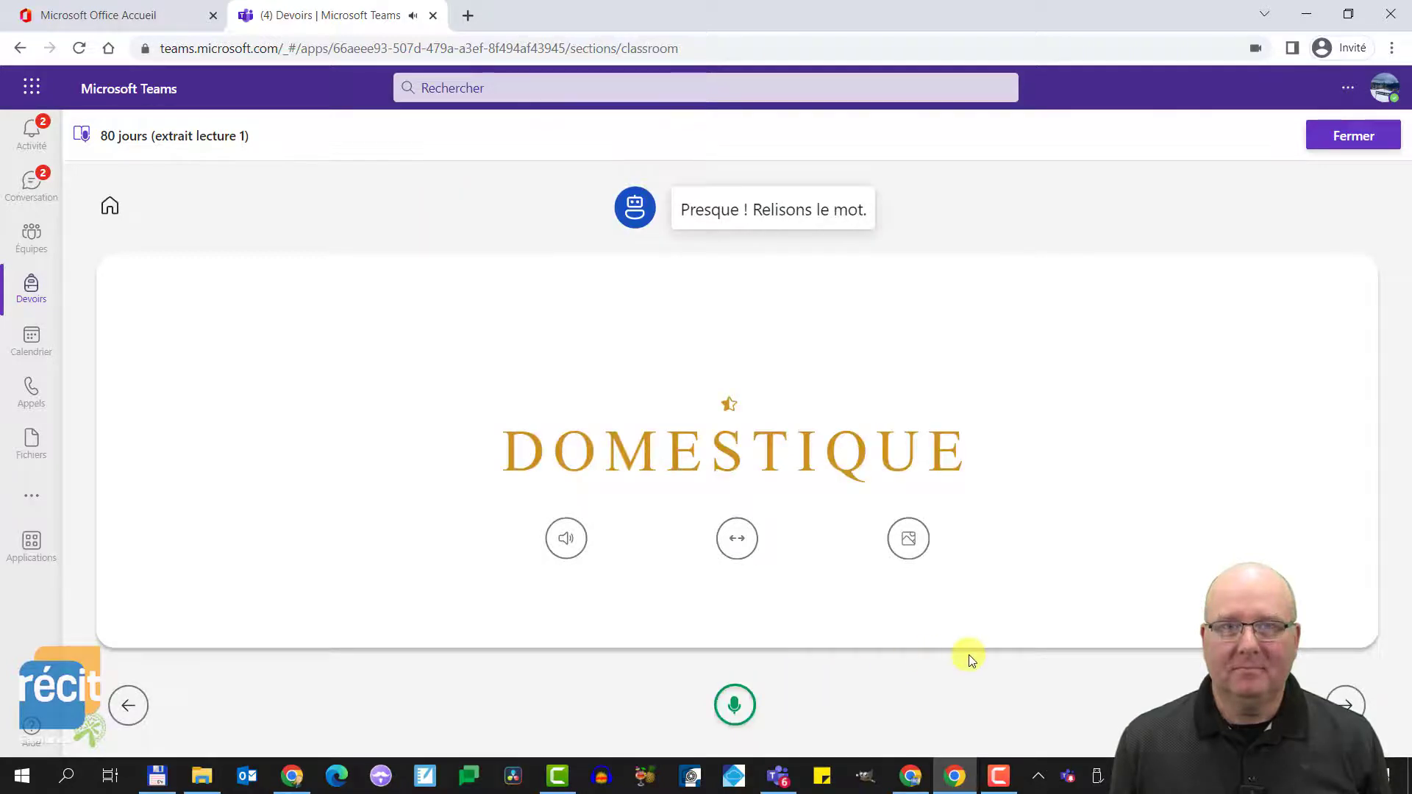
click(743, 711)
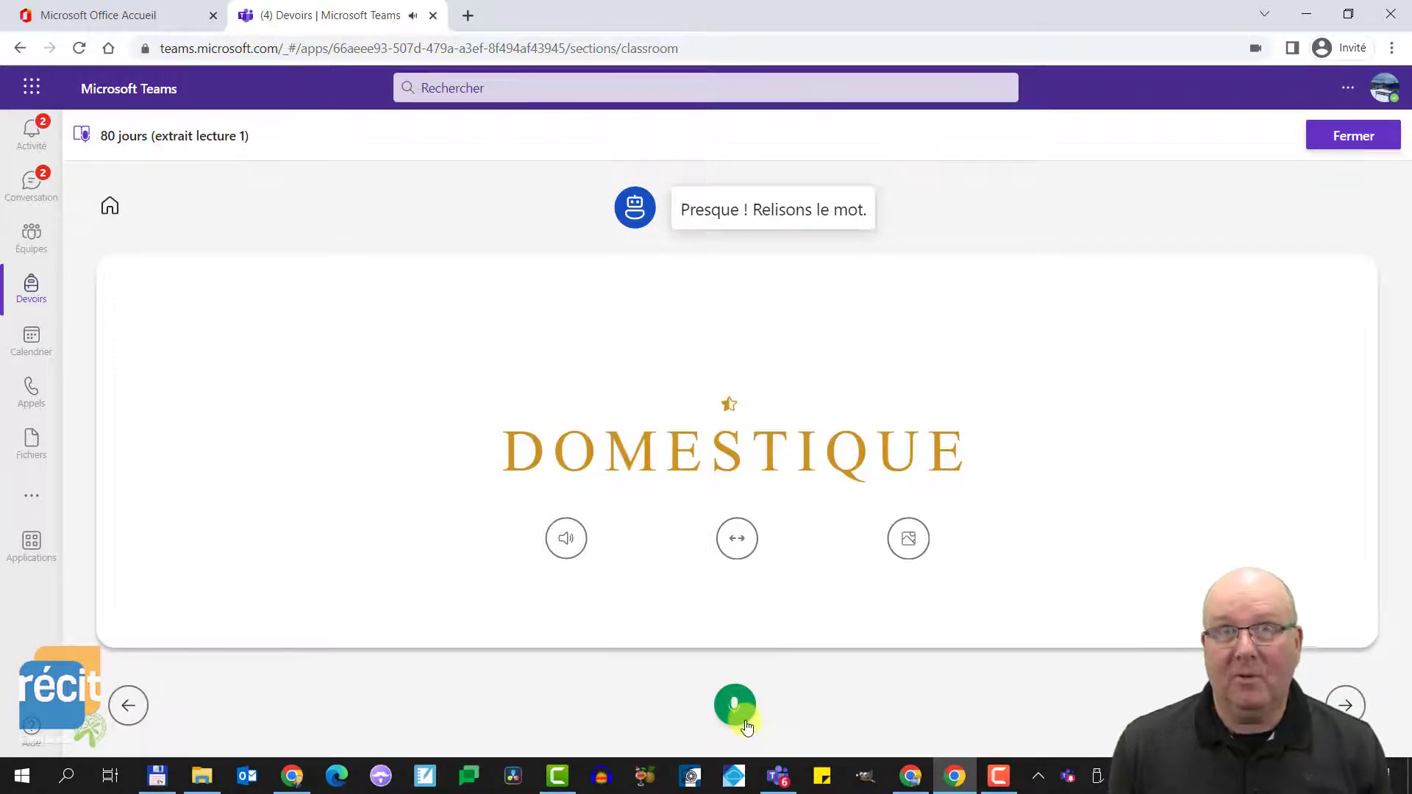
click(736, 710)
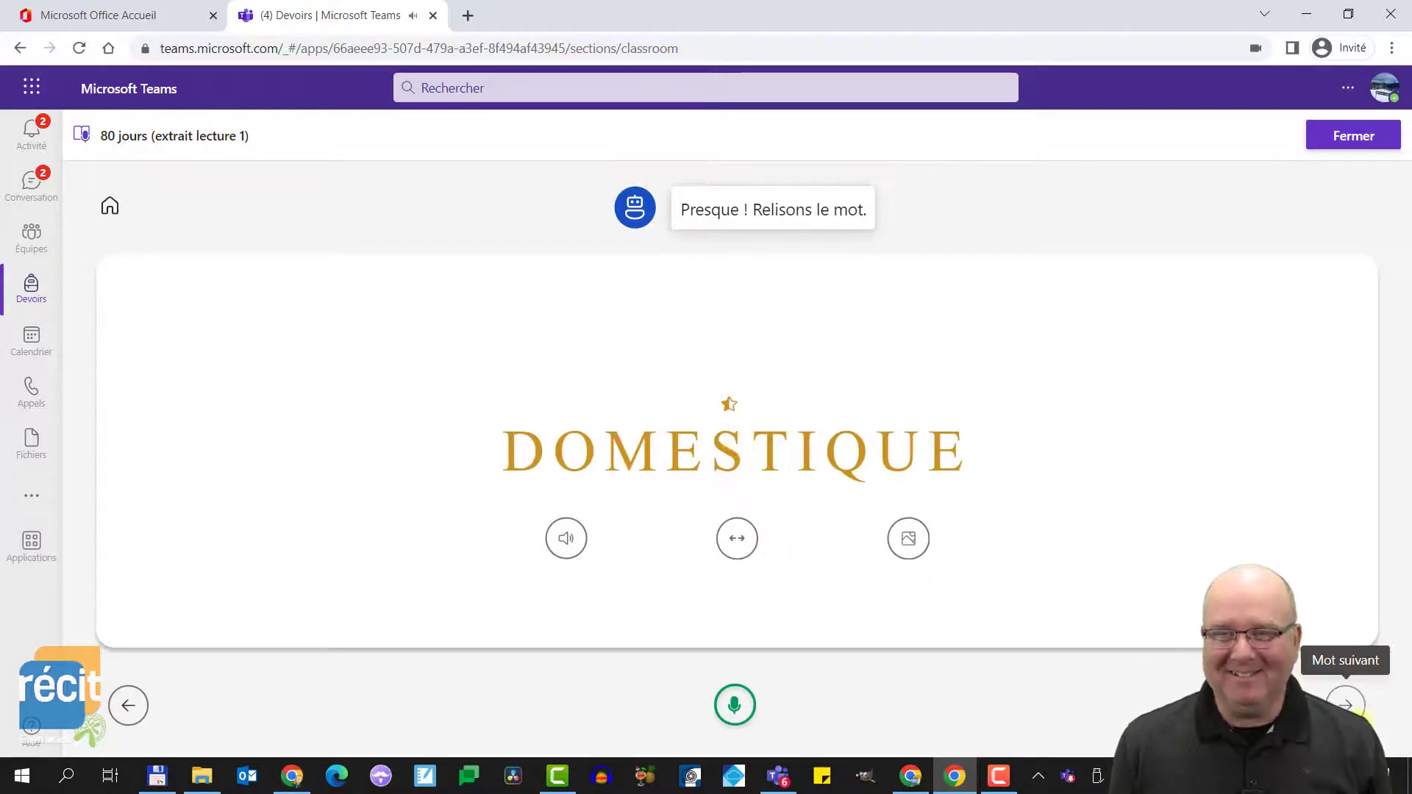
Advance the reading coach to the word énigmatique and practise it aloud in repeated recordings
click(1345, 705)
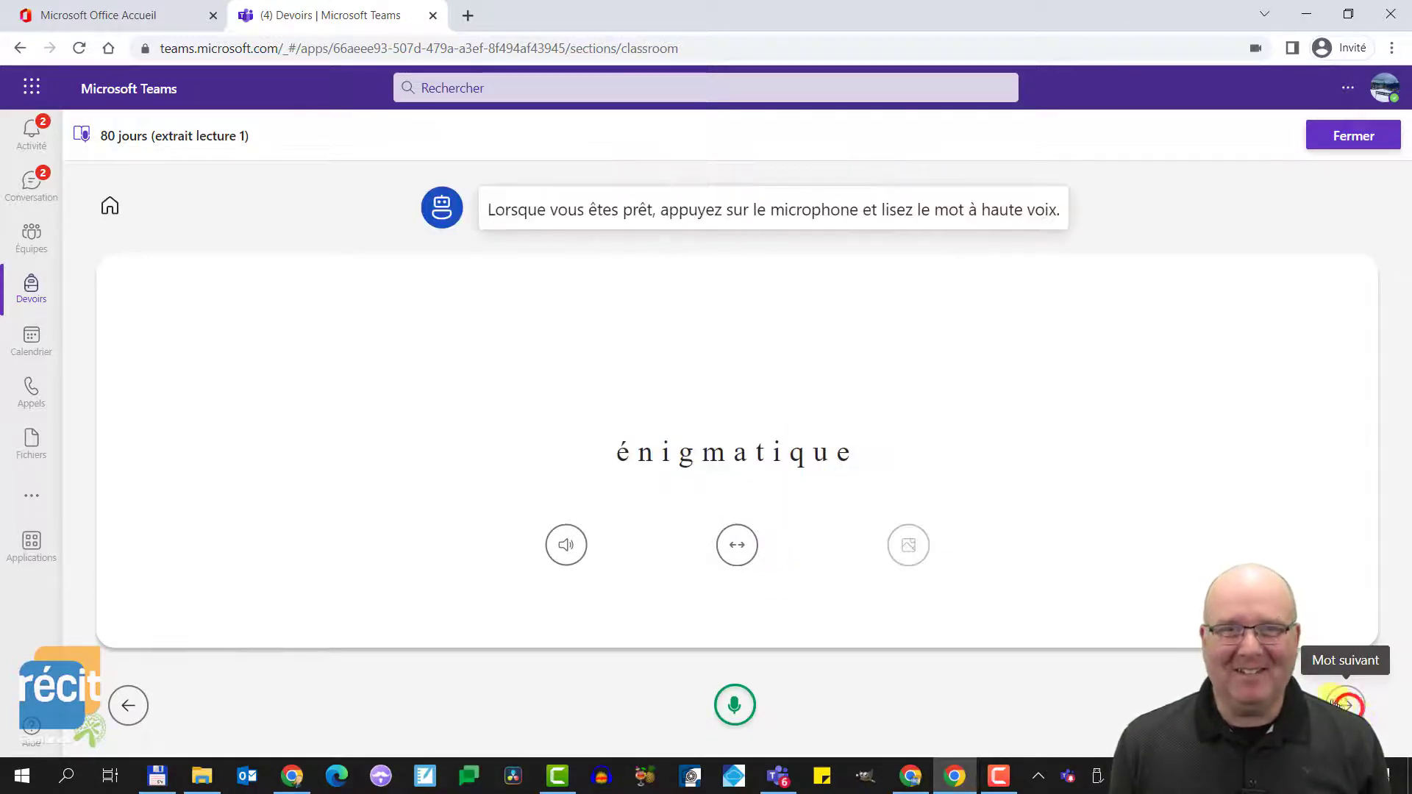
click(735, 706)
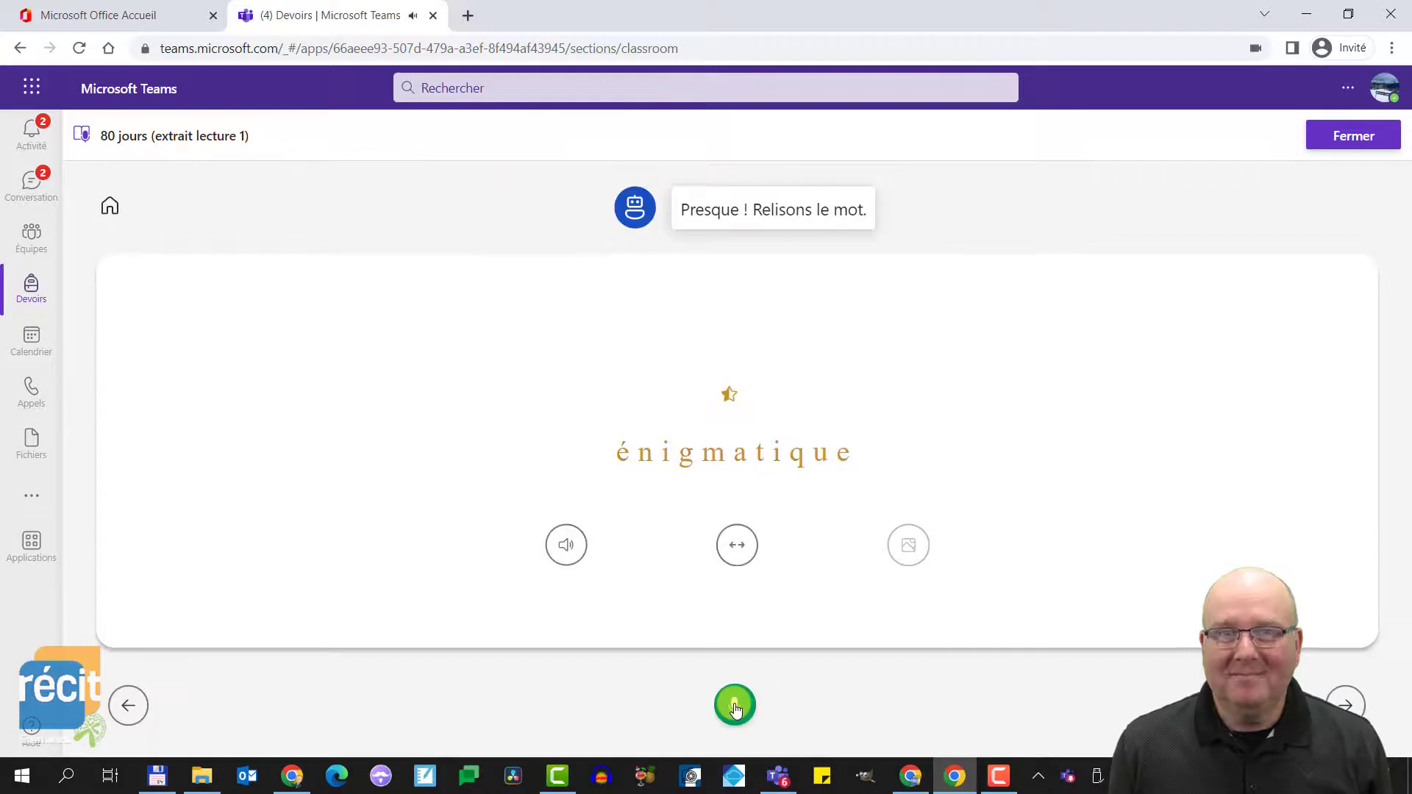
click(734, 708)
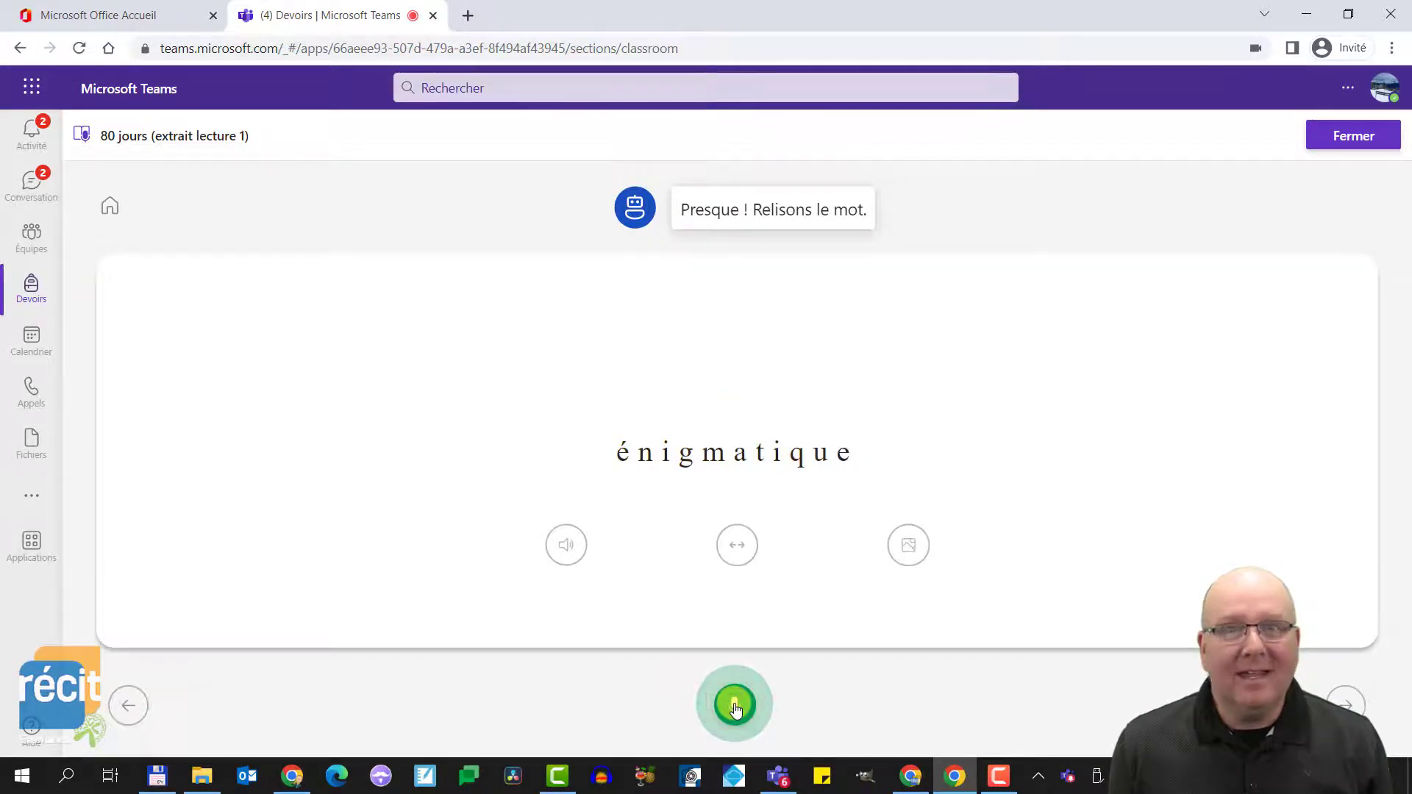
click(734, 709)
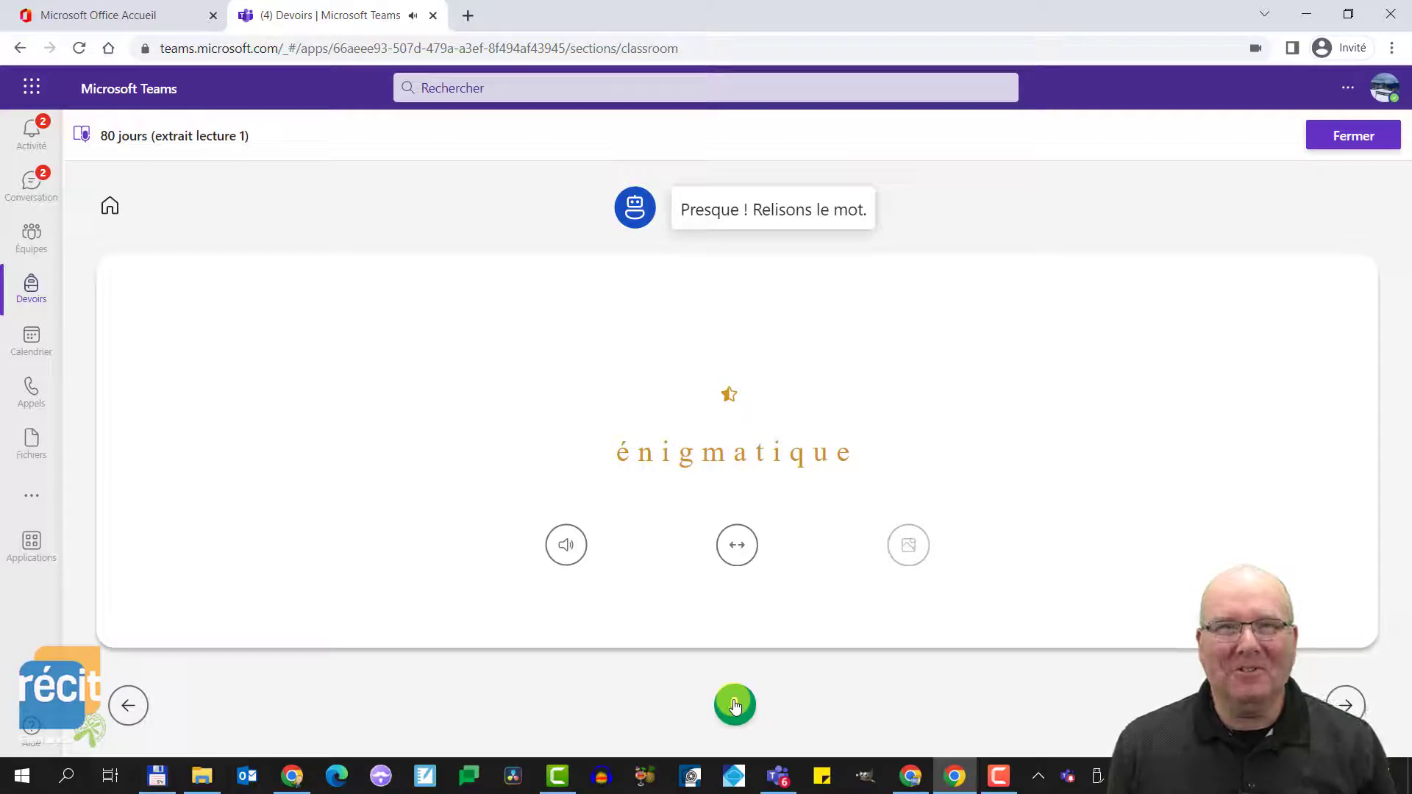
click(735, 706)
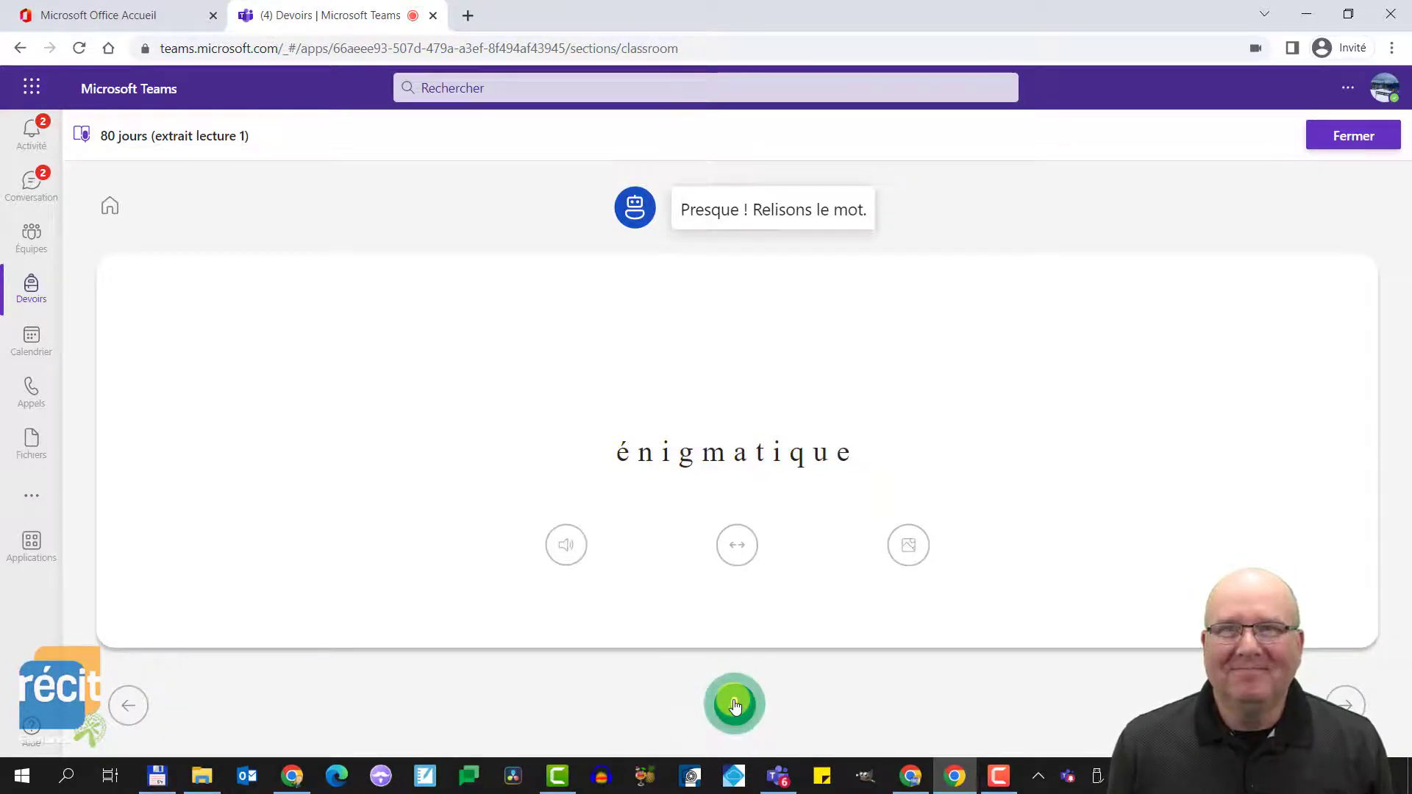
click(734, 705)
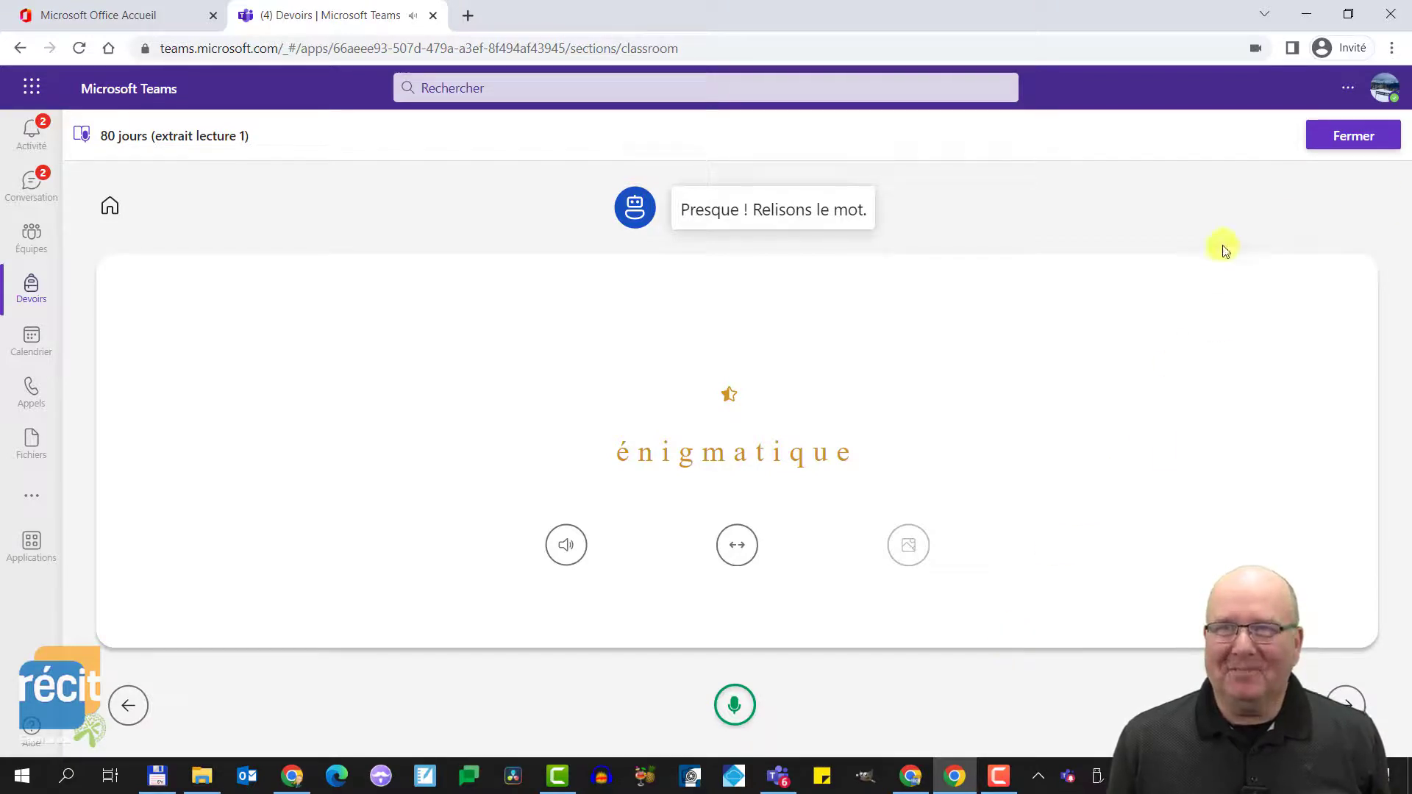
Close the reading coach, confirm leaving the remaining words unpractised, and turn in Exercice de lecture #2
click(1353, 139)
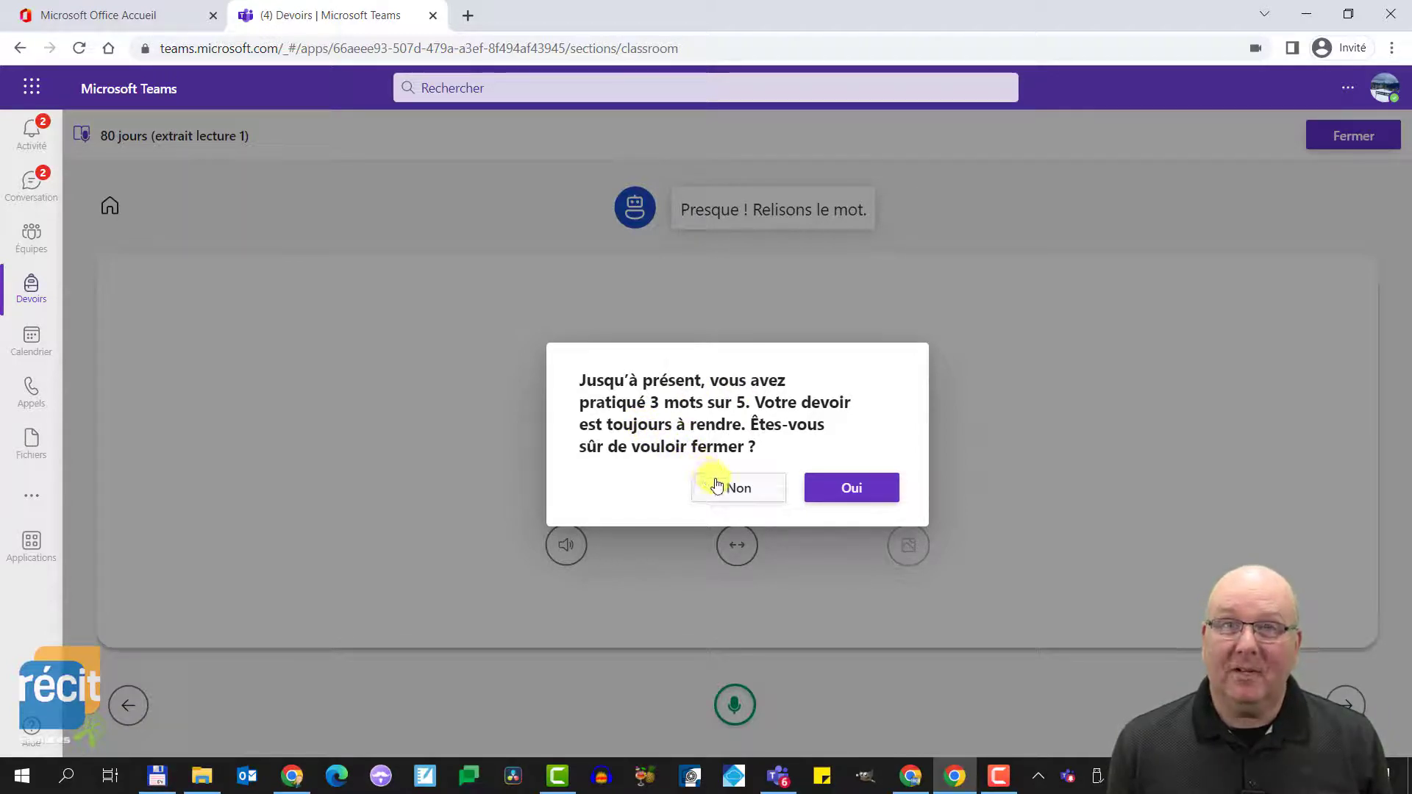
click(843, 488)
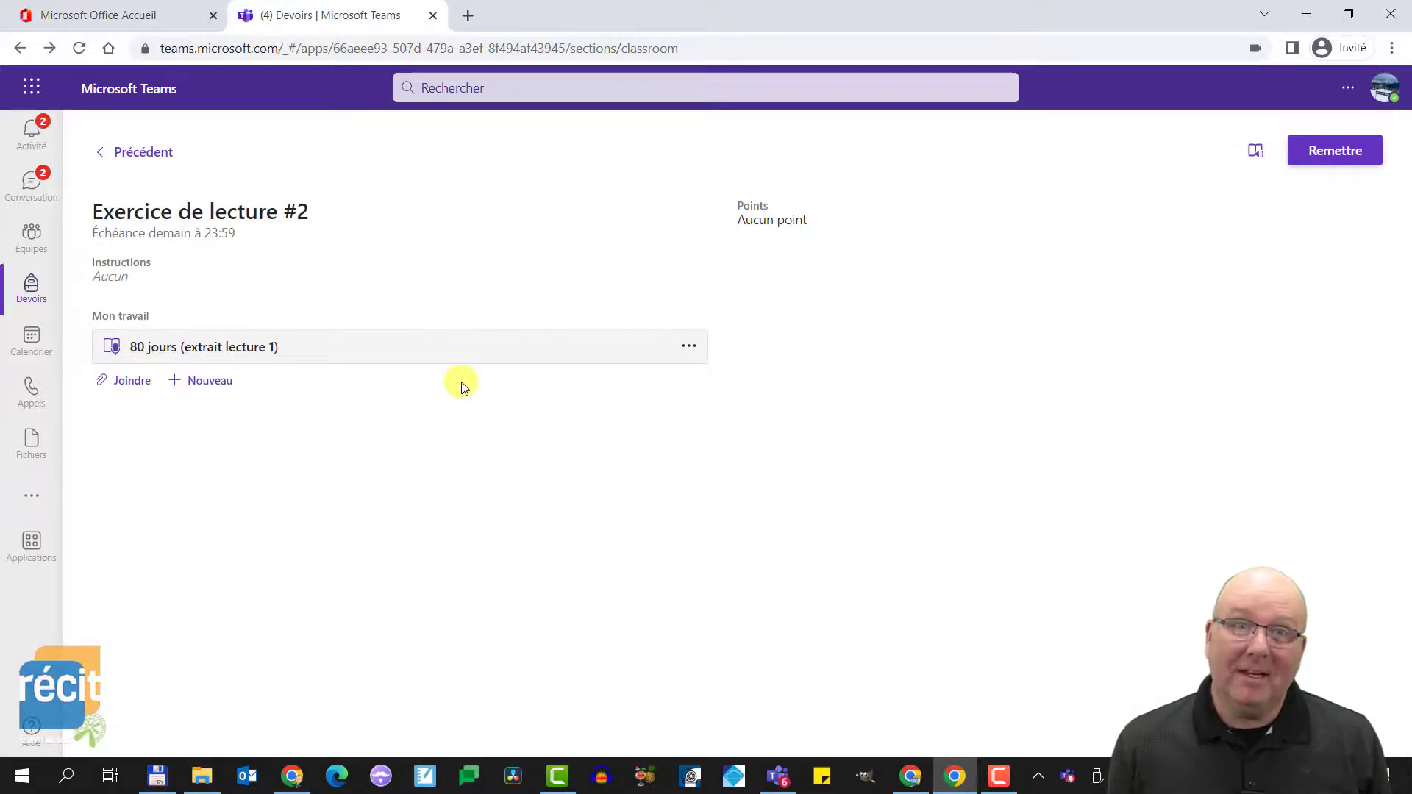
click(1324, 151)
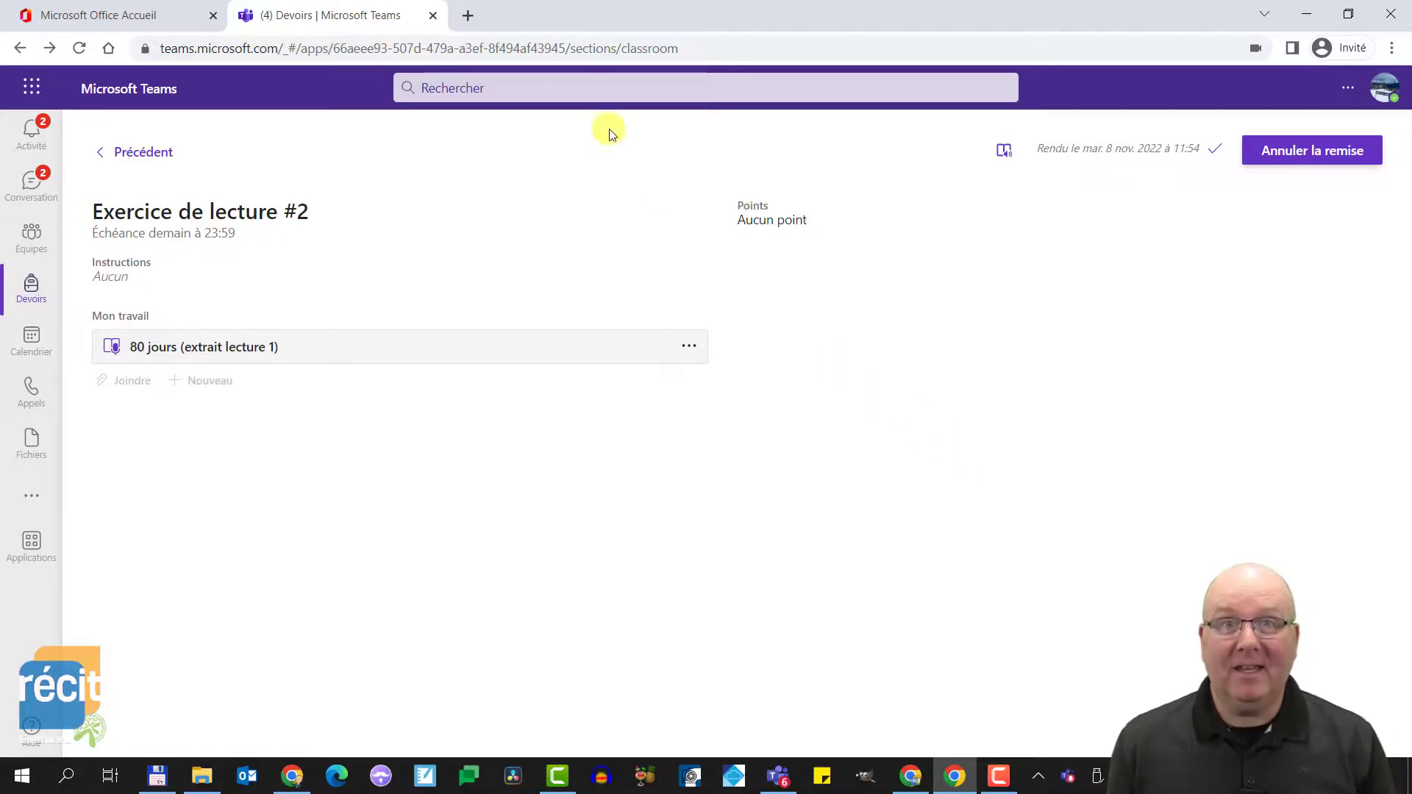
Switch to the teacher's Teams desktop app and open the student's submitted work for Exercice de lecture #2
drag(518, 14, 1411, 280)
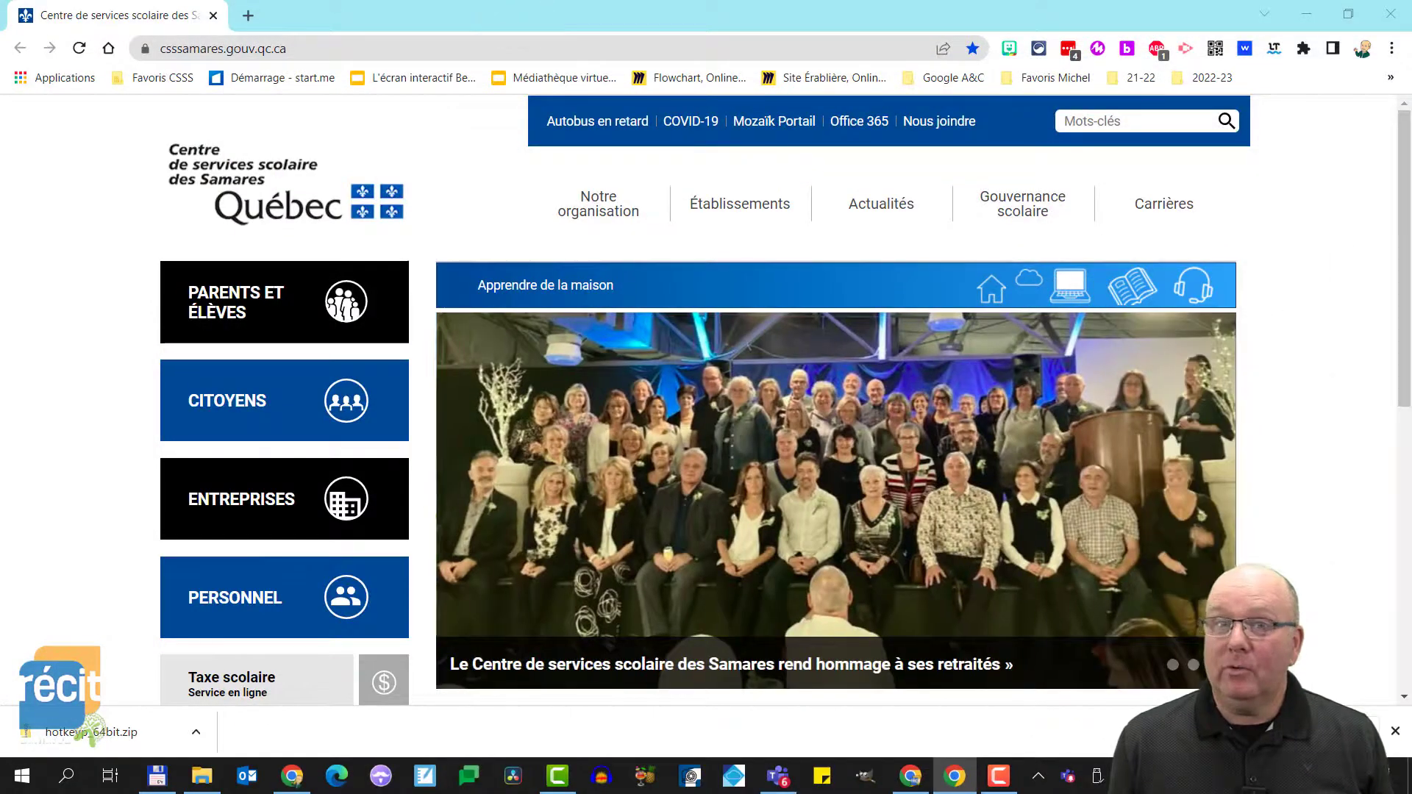
drag(1411, 191, 791, 97)
click(954, 109)
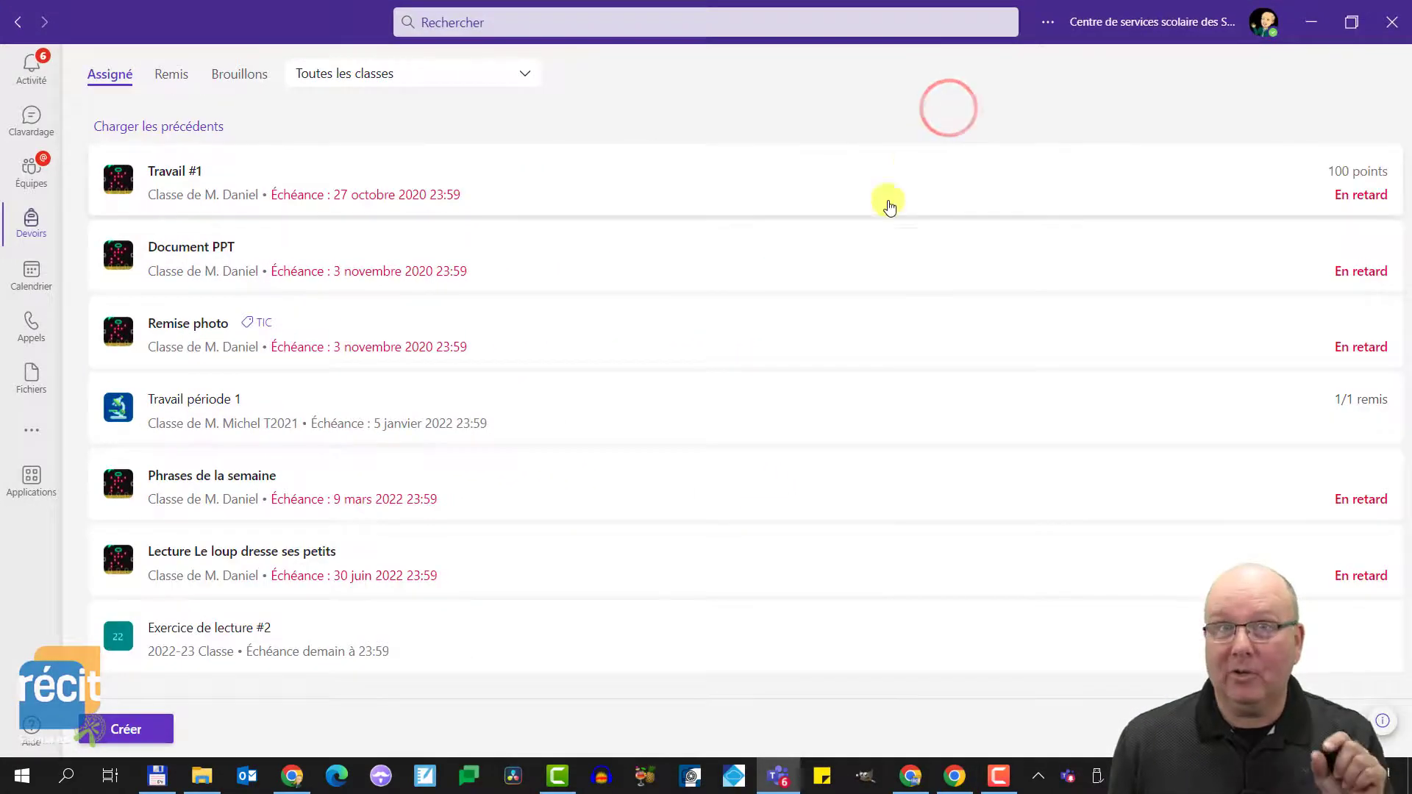
click(324, 635)
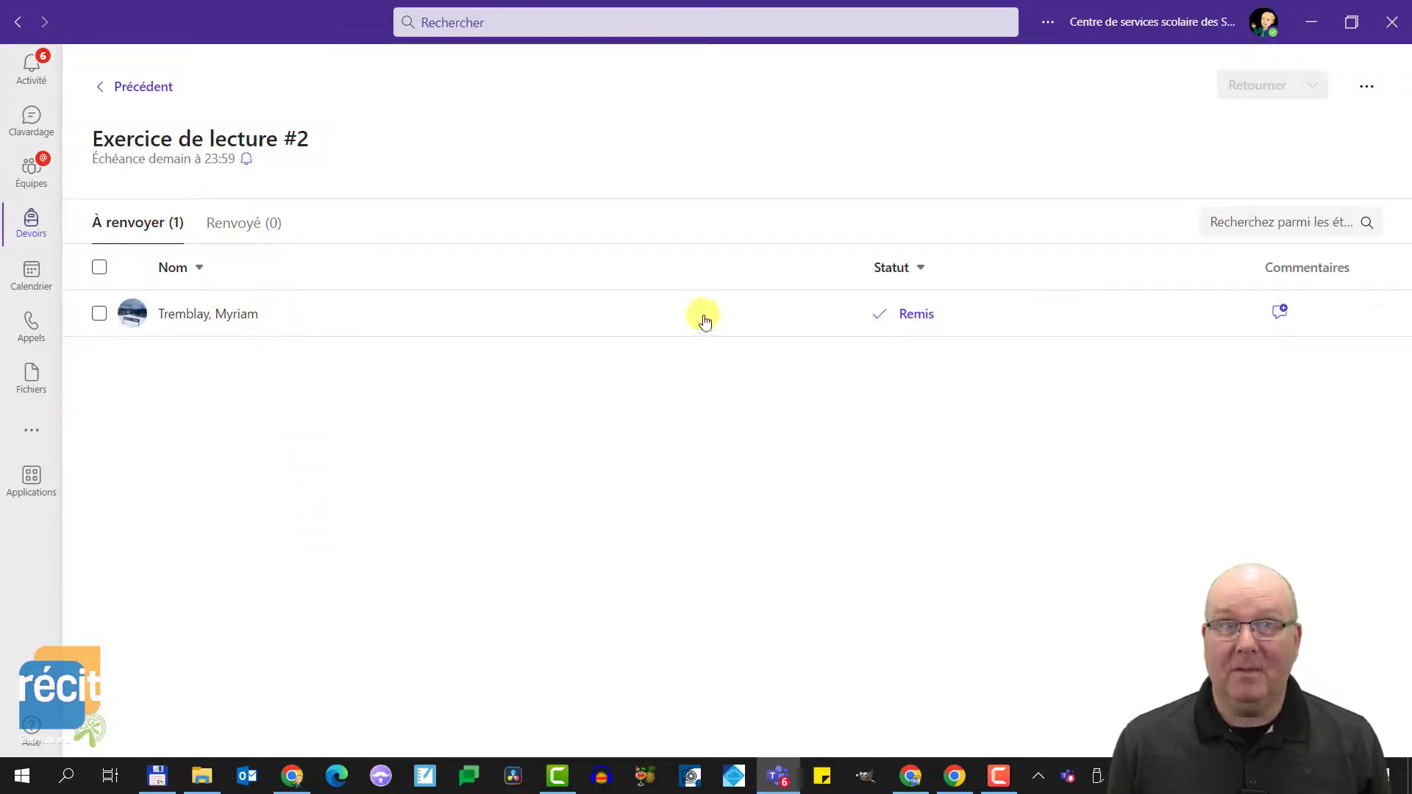
click(923, 316)
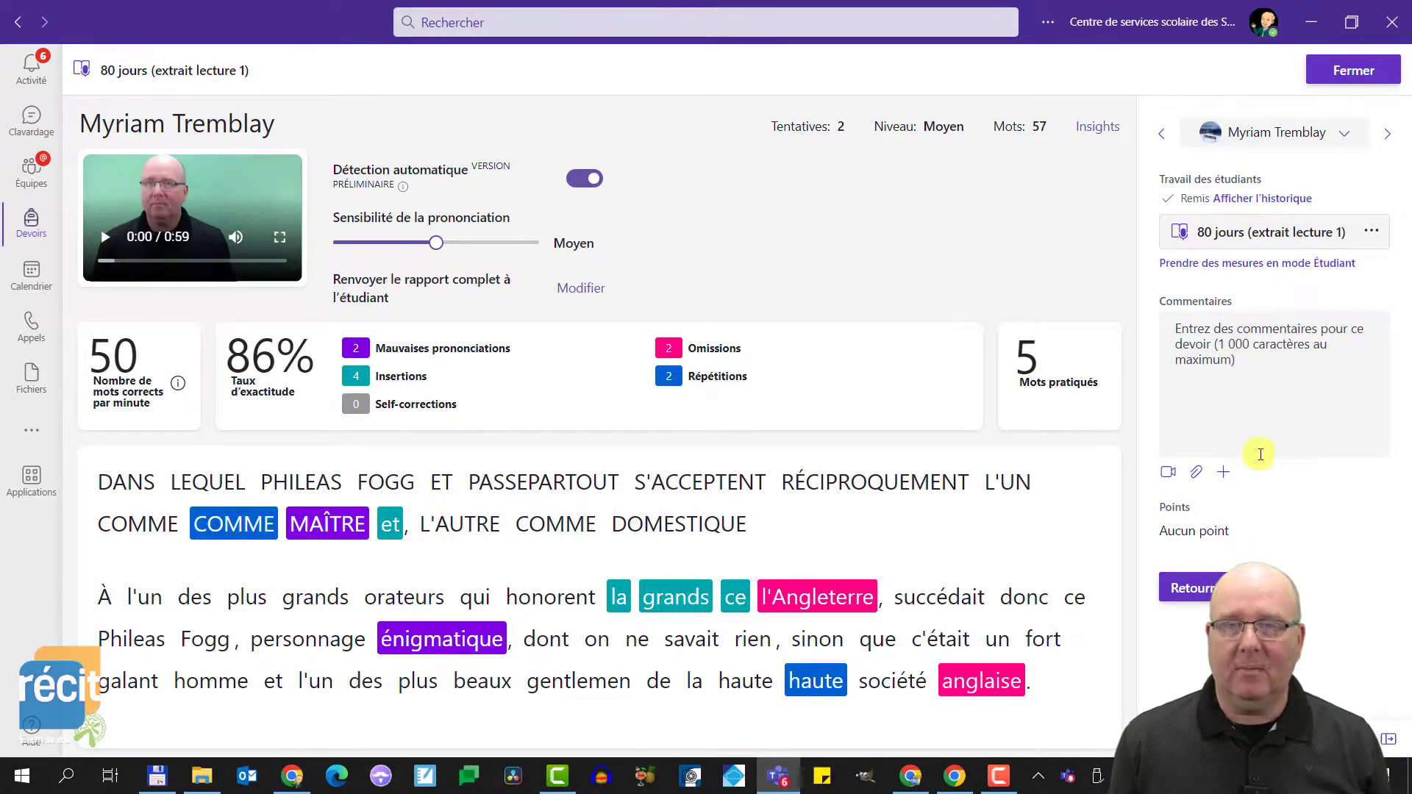
Show the return options for the student's work and dismiss them without returning the assignment
click(1265, 588)
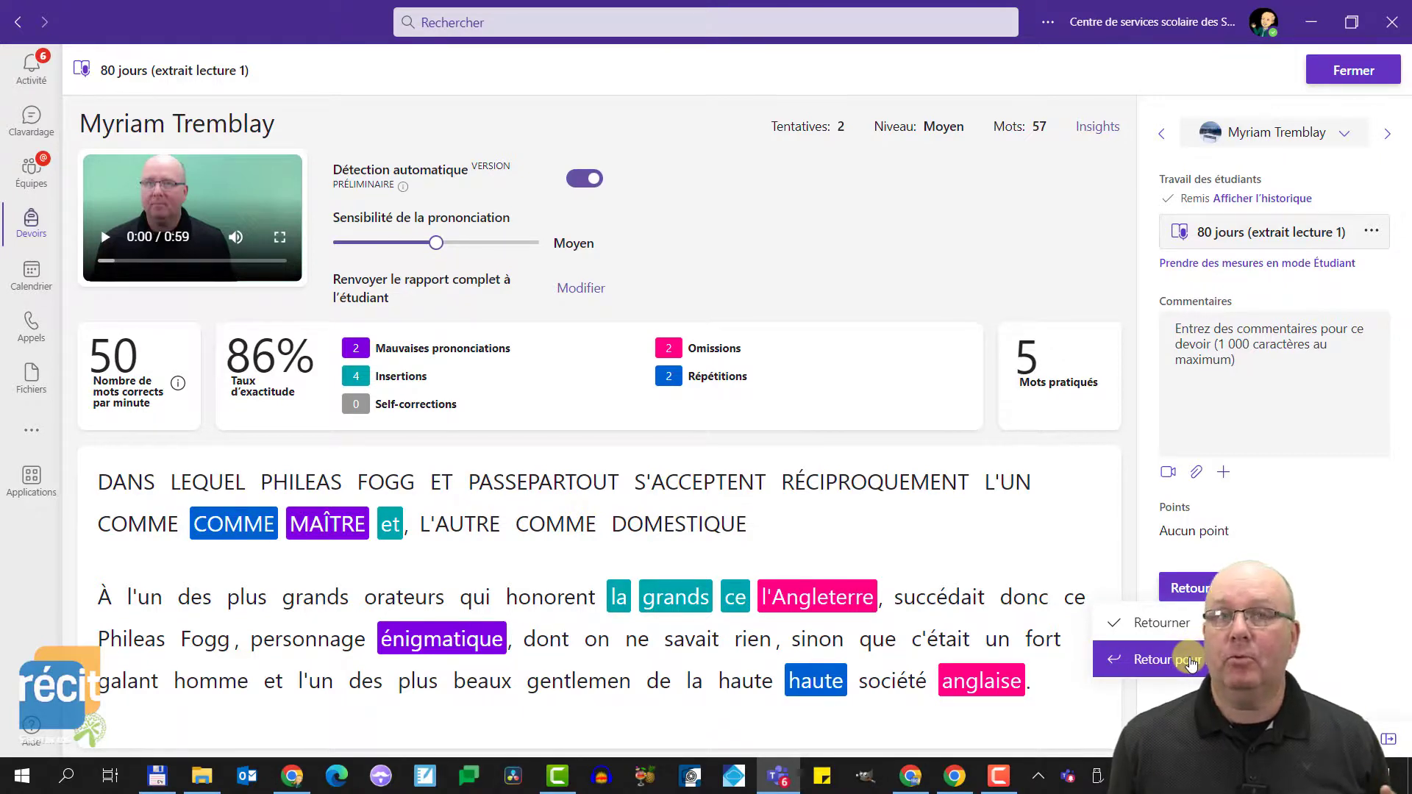
click(1041, 222)
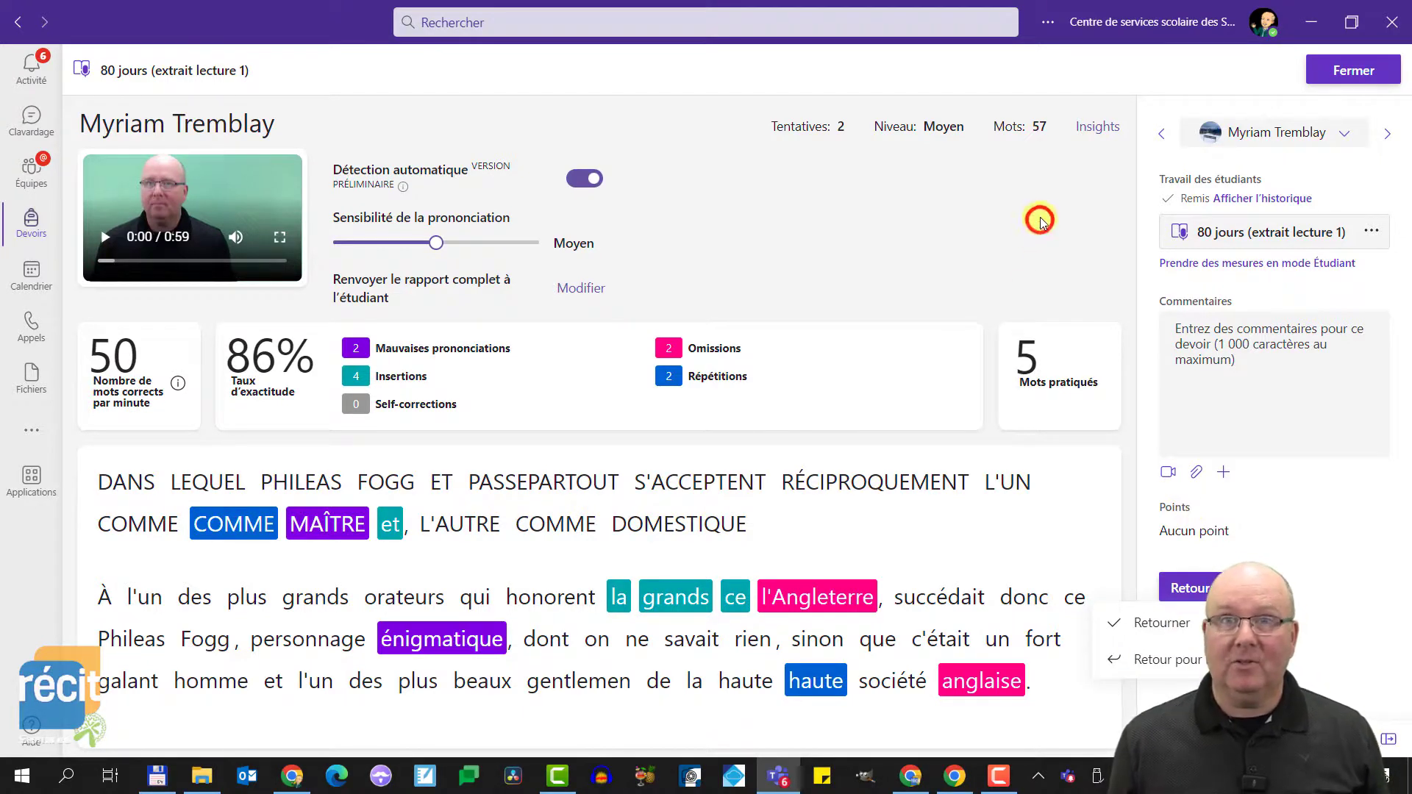